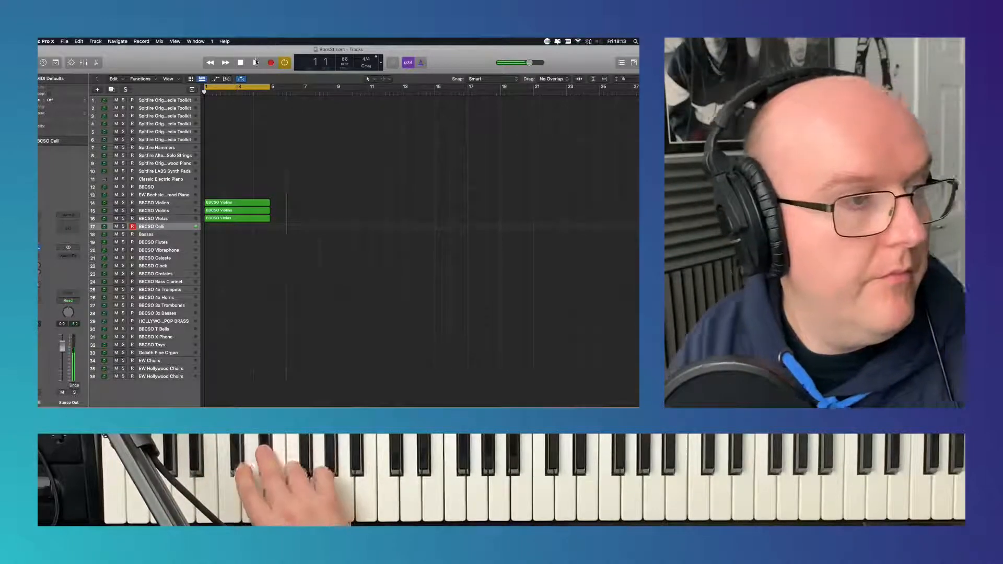
- Record a four-bar part on the BBCSO Celli track over the cycle range, then undo the last MIDI cycle recording pass
left_click(270, 63)
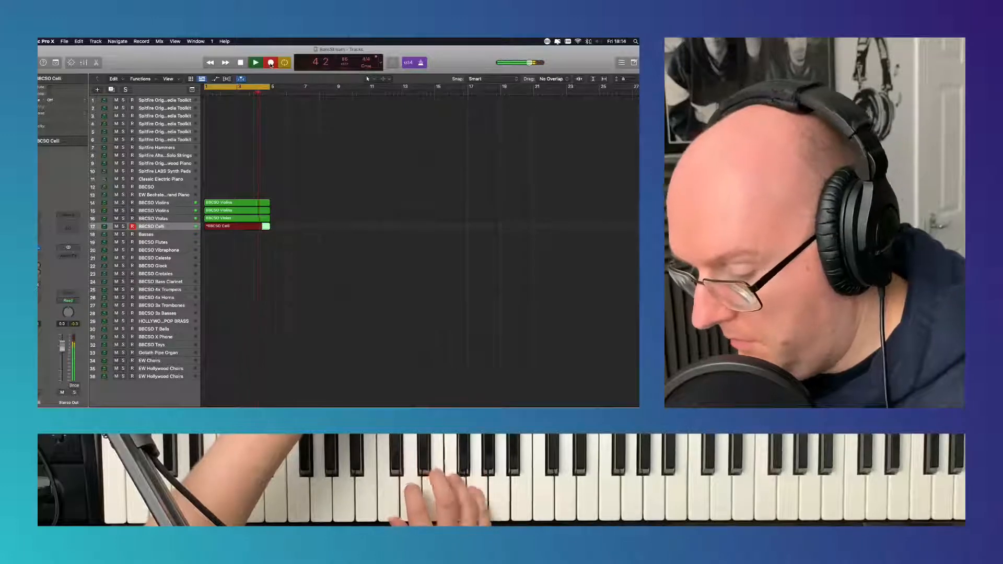
key("space")
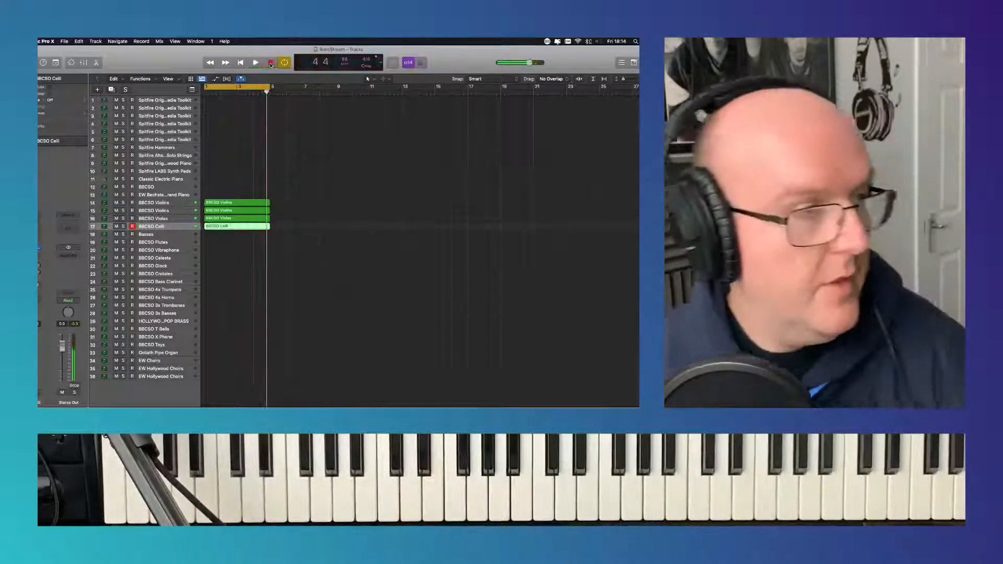
left_click(78, 41)
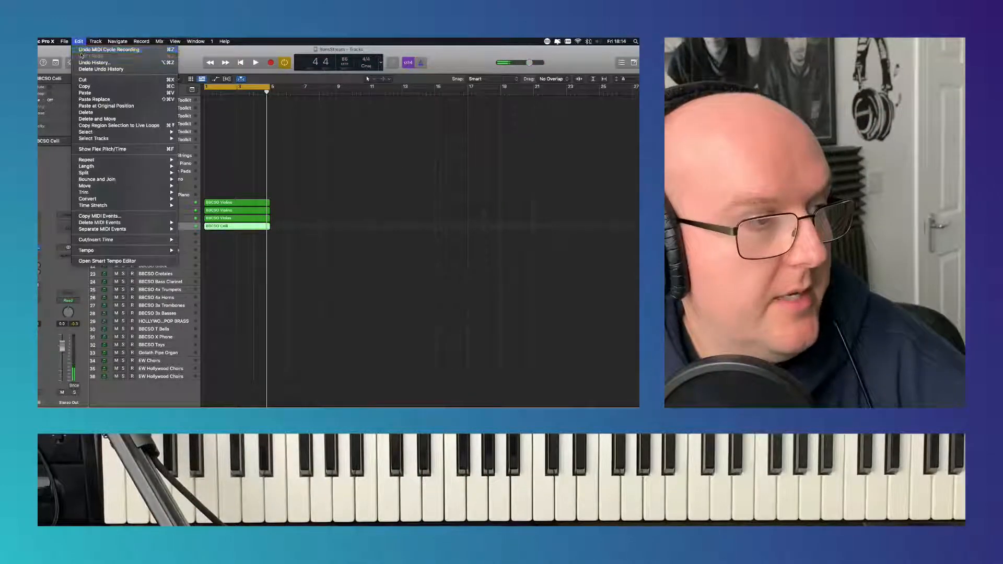
left_click(88, 50)
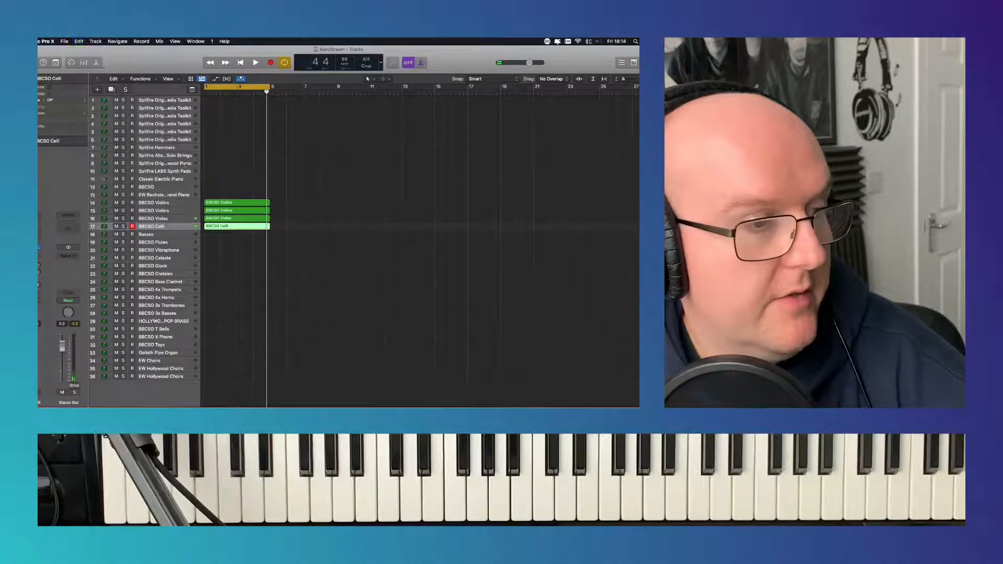
- Play the loop from the start and quantize all notes of the BBCSO Celli region to 1/16 Note
left_click(242, 62)
left_click(256, 62)
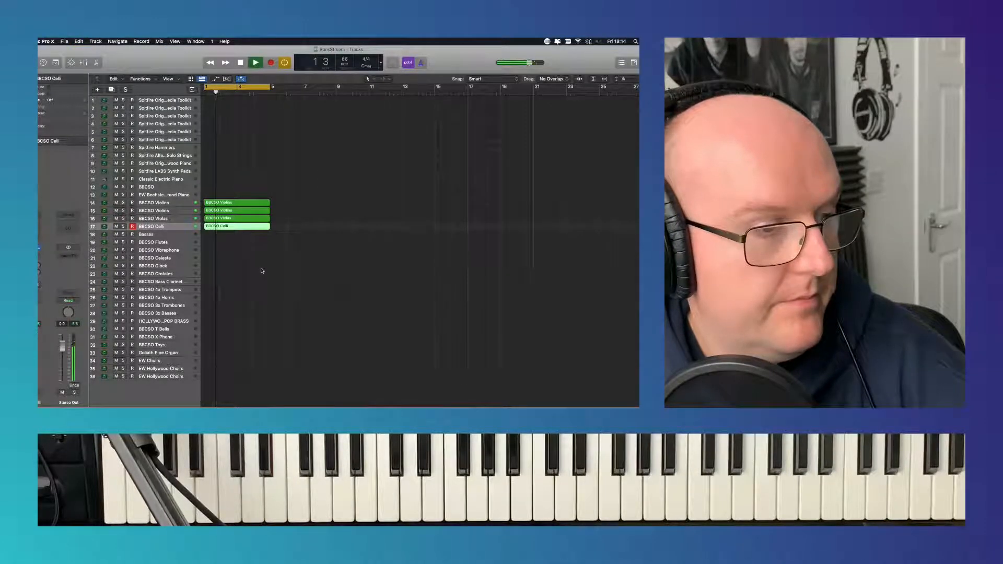
double_click(246, 229)
key("super+a")
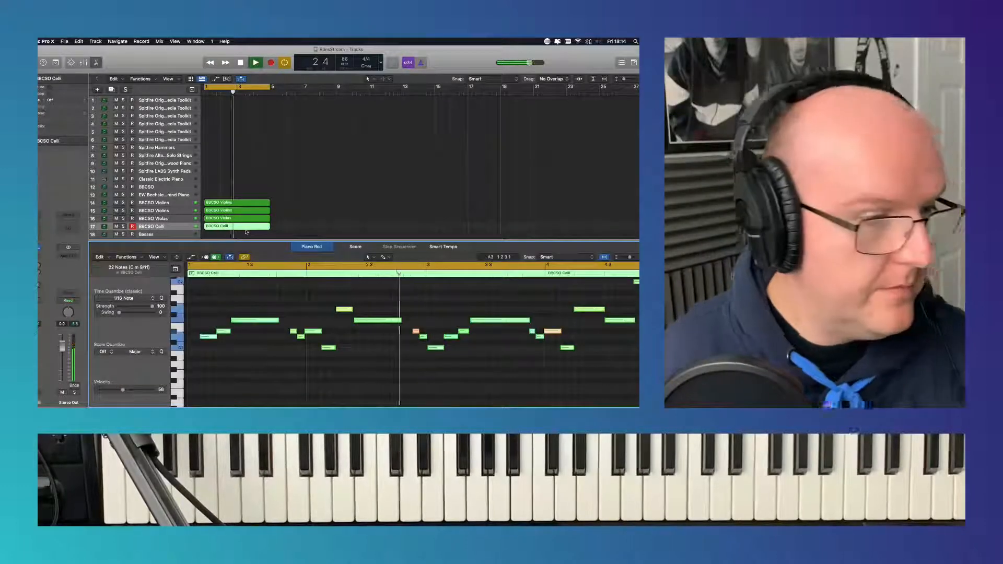
left_click(124, 298)
left_click(126, 340)
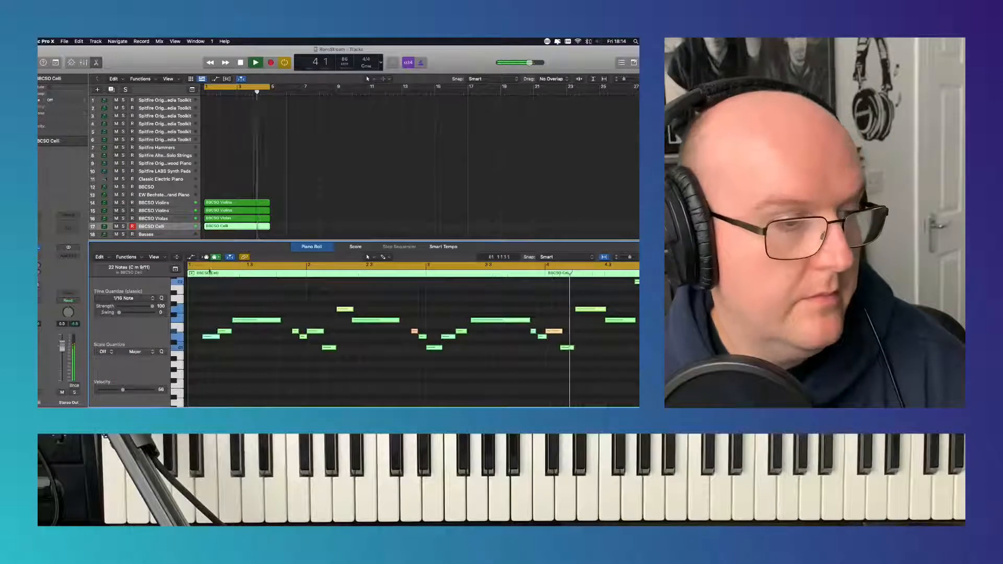
left_click(317, 248)
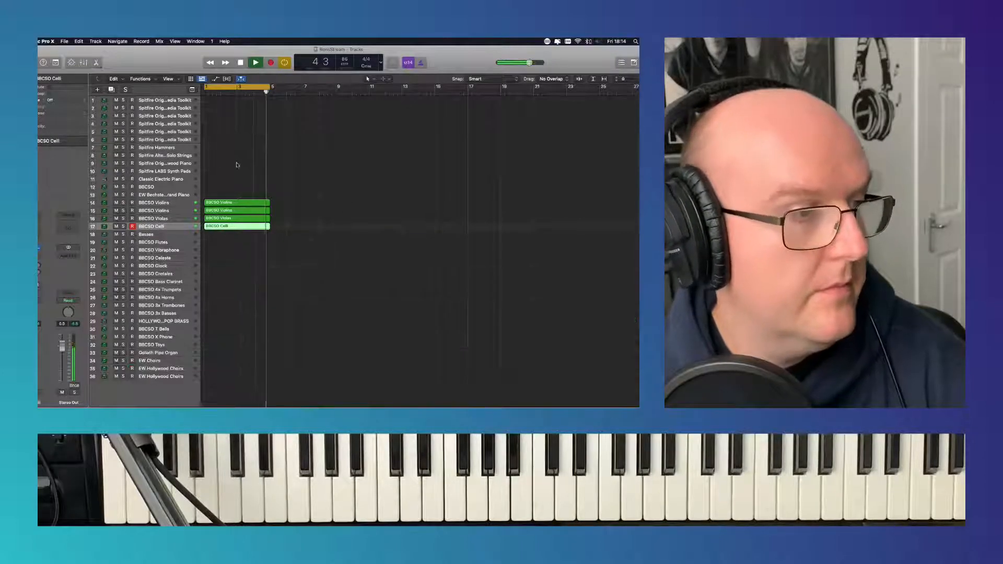
- Stop playback, select the Spitfire Hammers track and audition its Hammers instrument with the Hits articulation
left_click(180, 148)
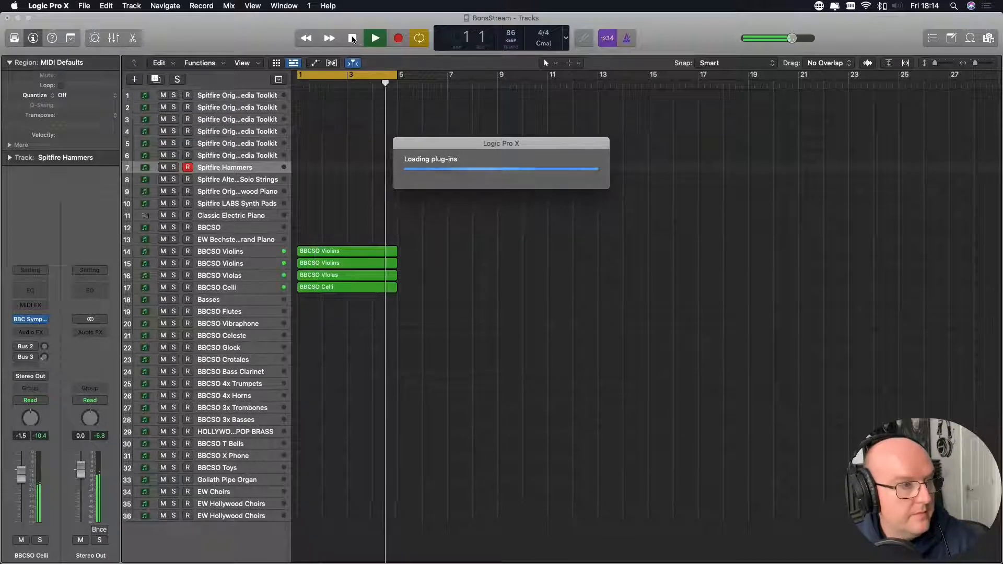
left_click(353, 39)
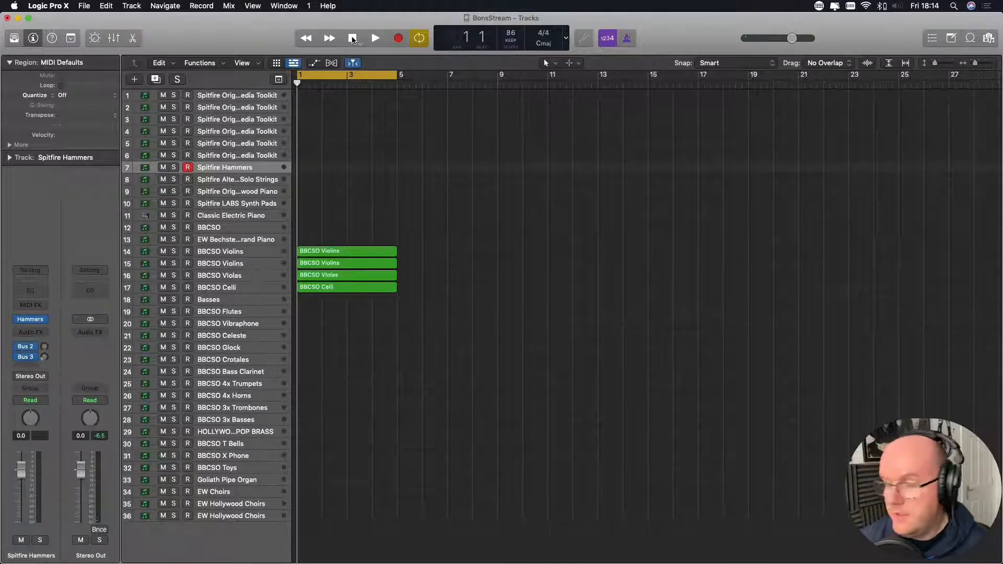
key("v")
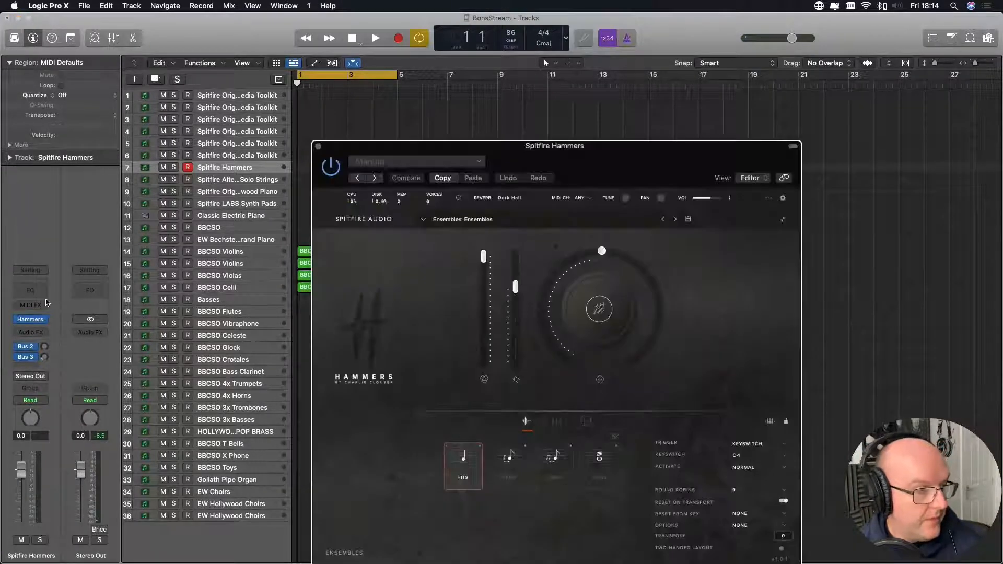
key("v")
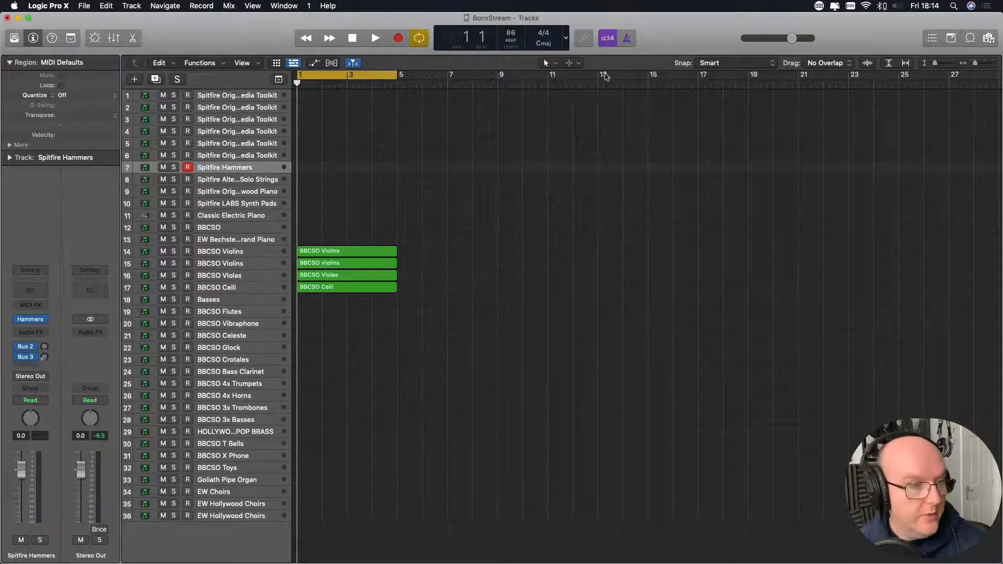
key("v")
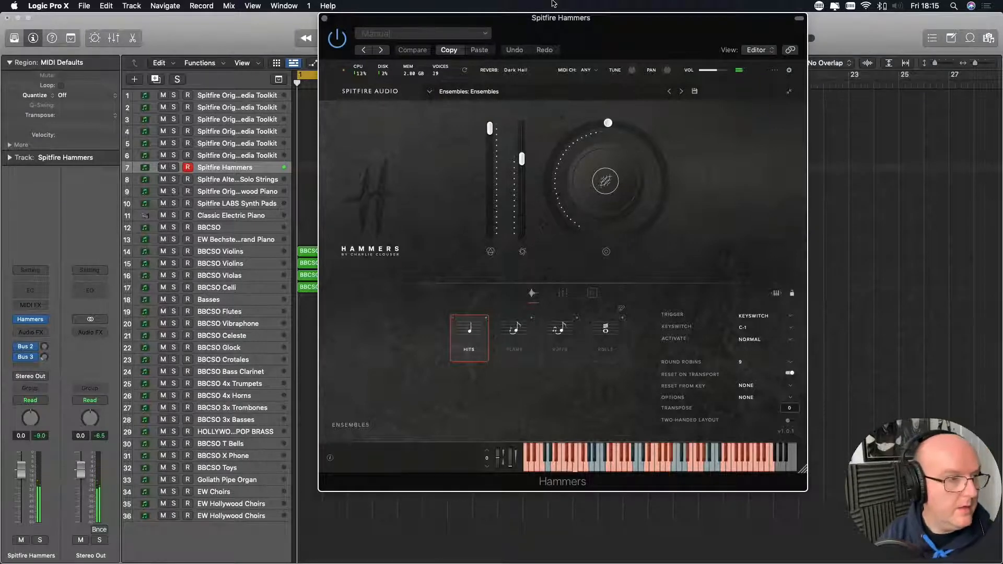
left_click(324, 19)
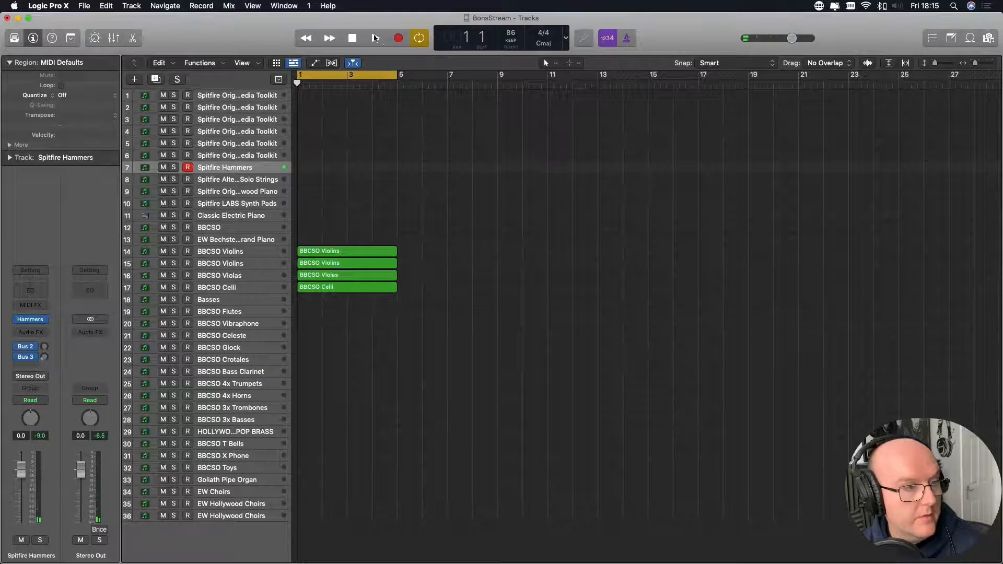
- Record a four-bar percussion part on the Spitfire Hammers track over the cycle range
left_click(400, 38)
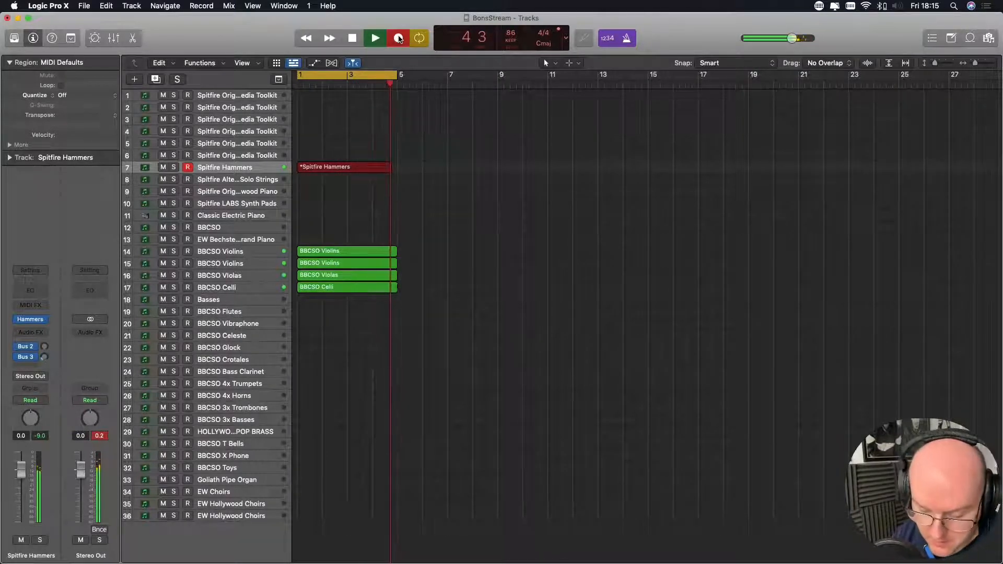
left_click(399, 39)
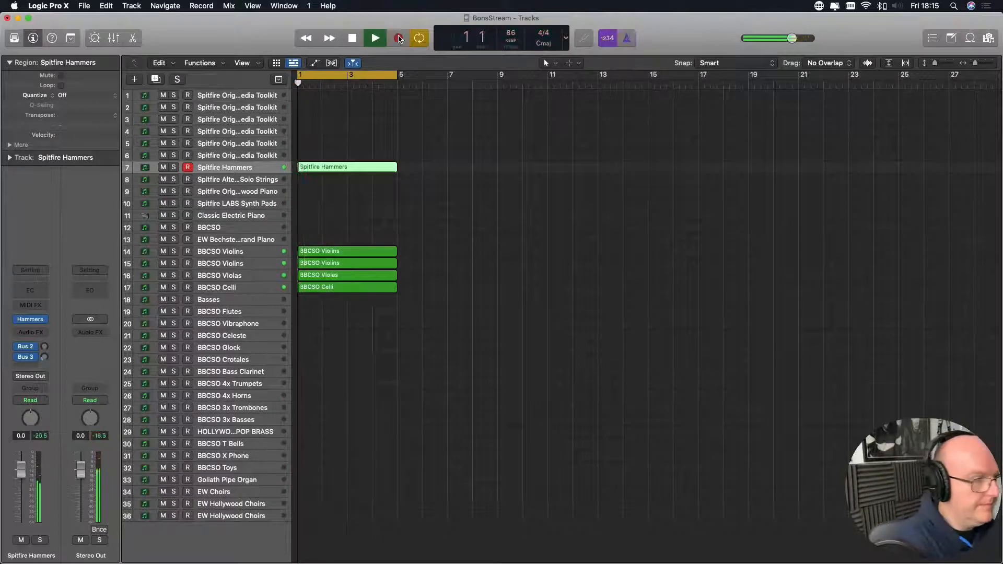
key("space")
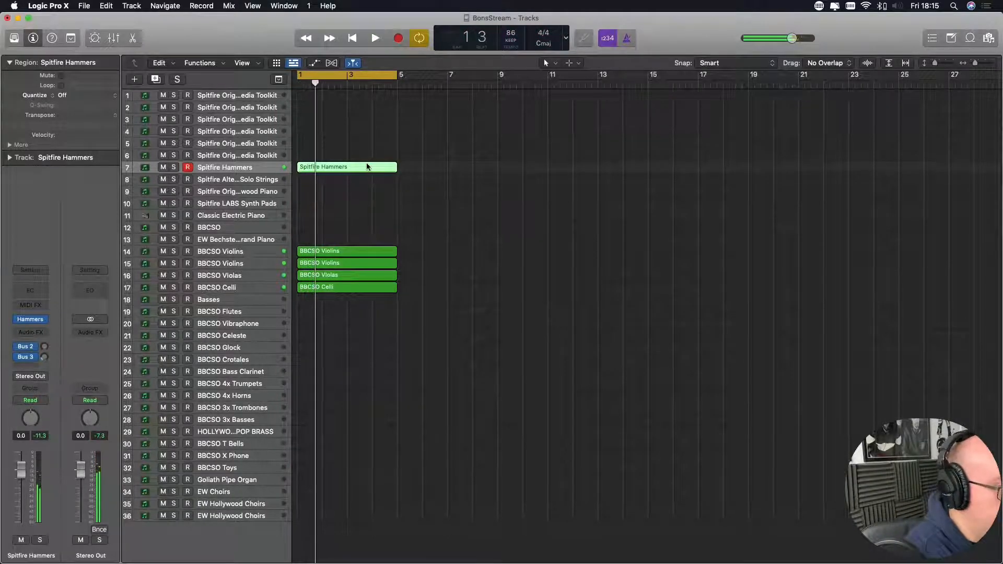
- Quantize the notes of the Spitfire Hammers region to 1/16 Note
double_click(366, 167)
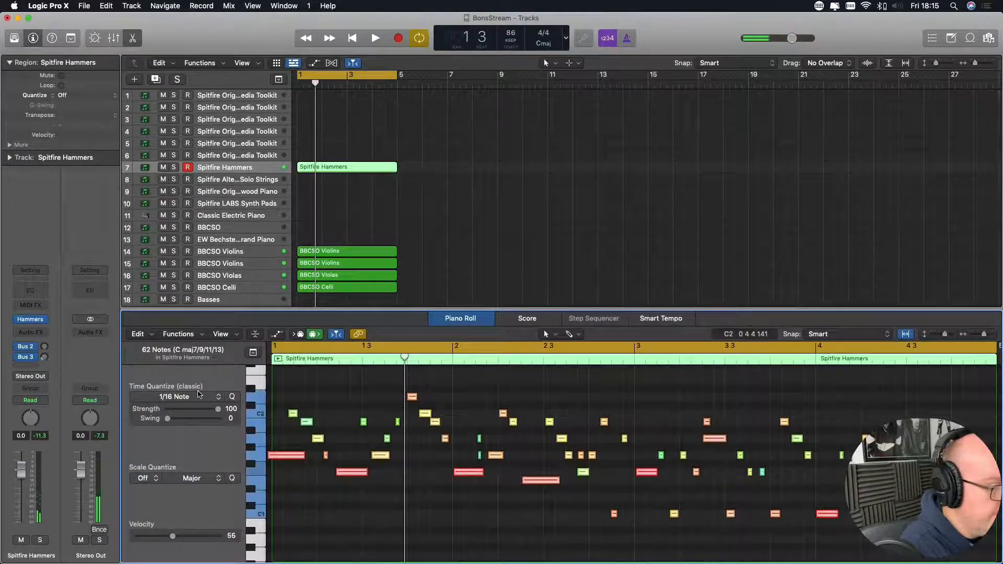
left_click(186, 399)
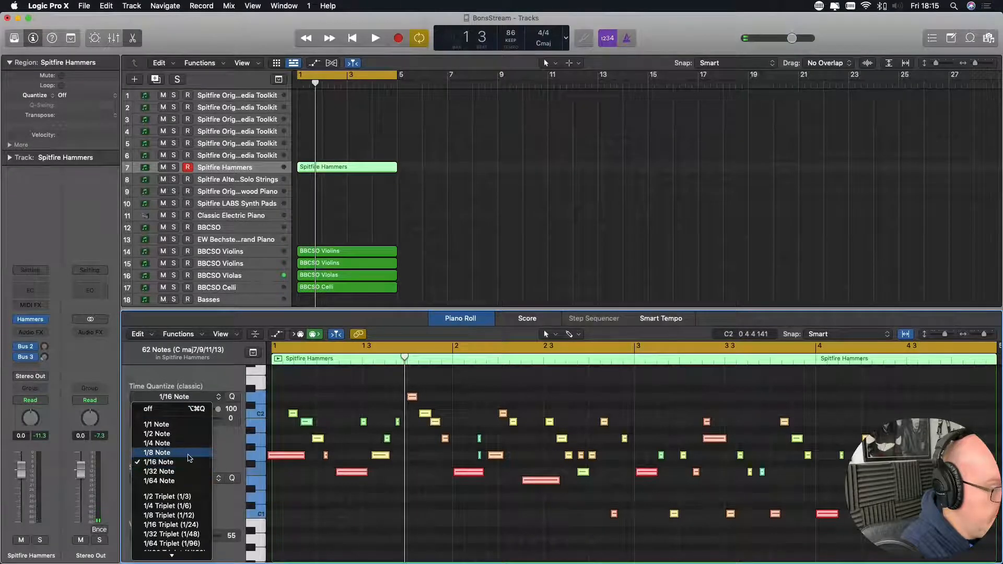
left_click(190, 462)
left_click(468, 319)
- Play back the looped strings and hammers and try out the EW Bechstein Grand Piano track over them
key("space")
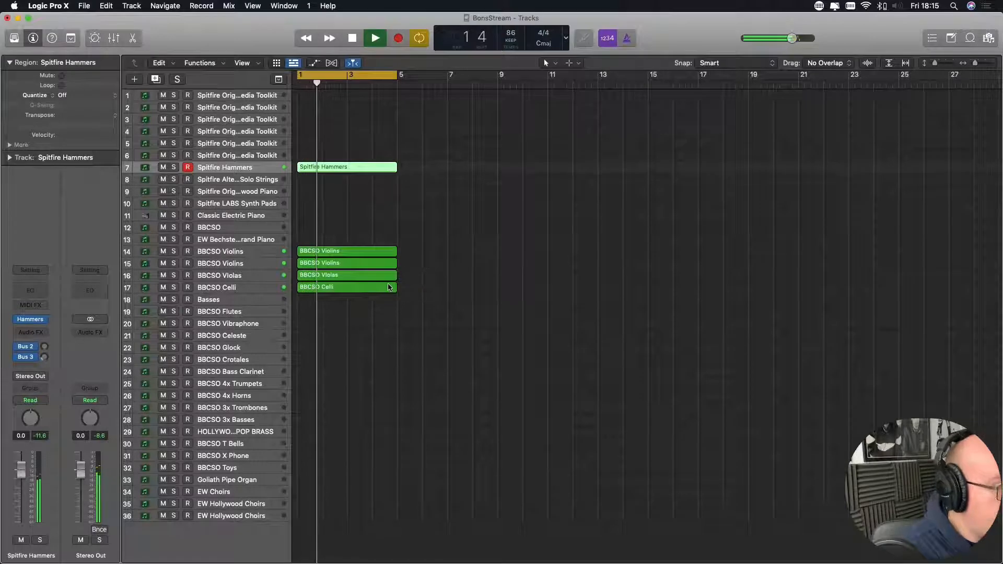
left_click_drag(422, 293, 351, 278)
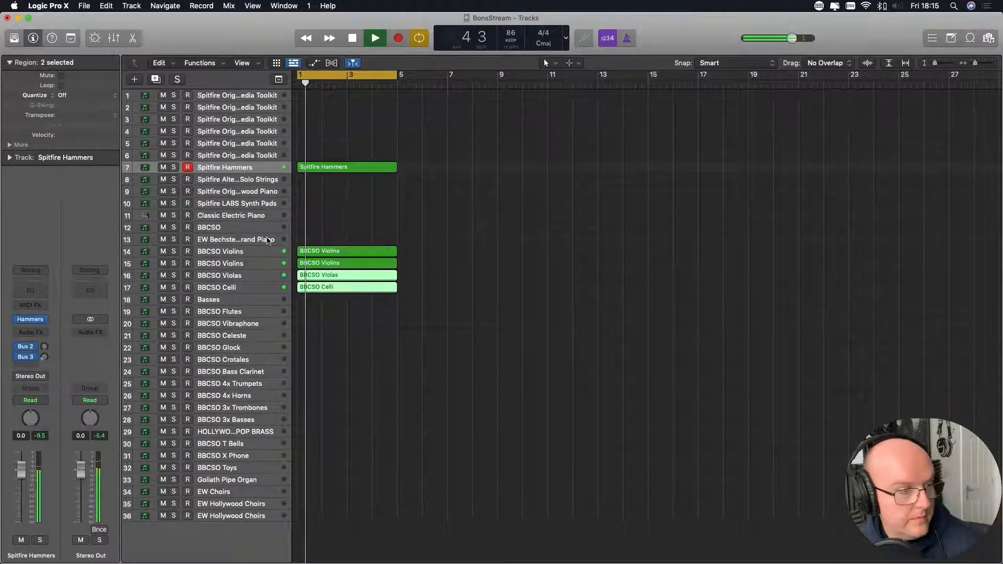
left_click(266, 241)
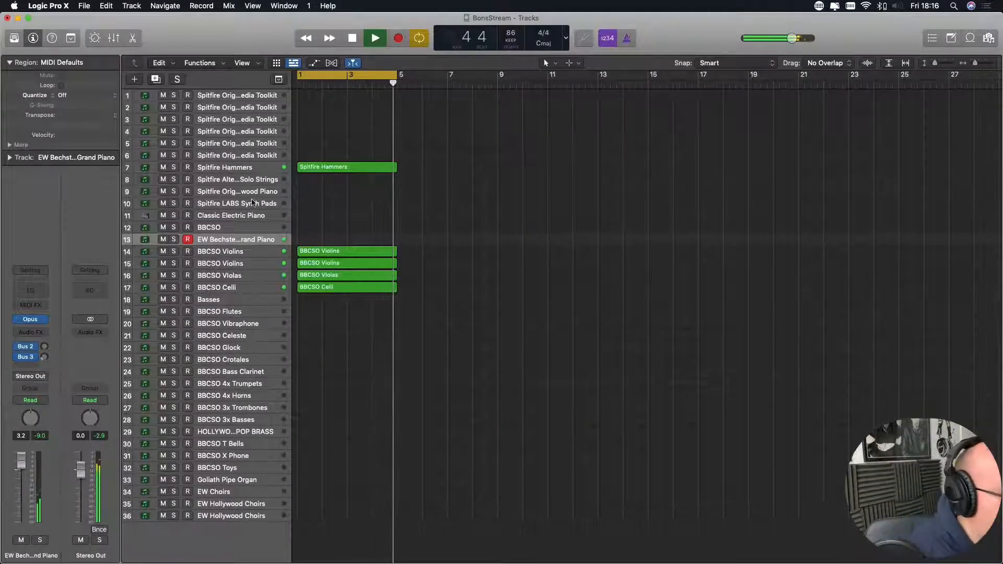
key("space")
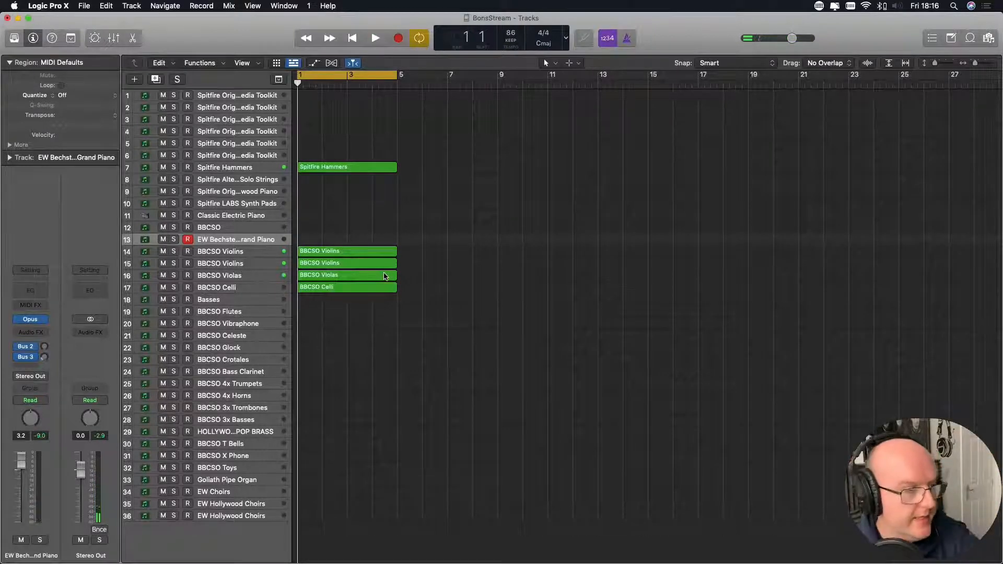
- Audition the Spitfire LABS Synth Pads track and the BBCSO 3x Trombones track
scroll(349, 273, "right", 1)
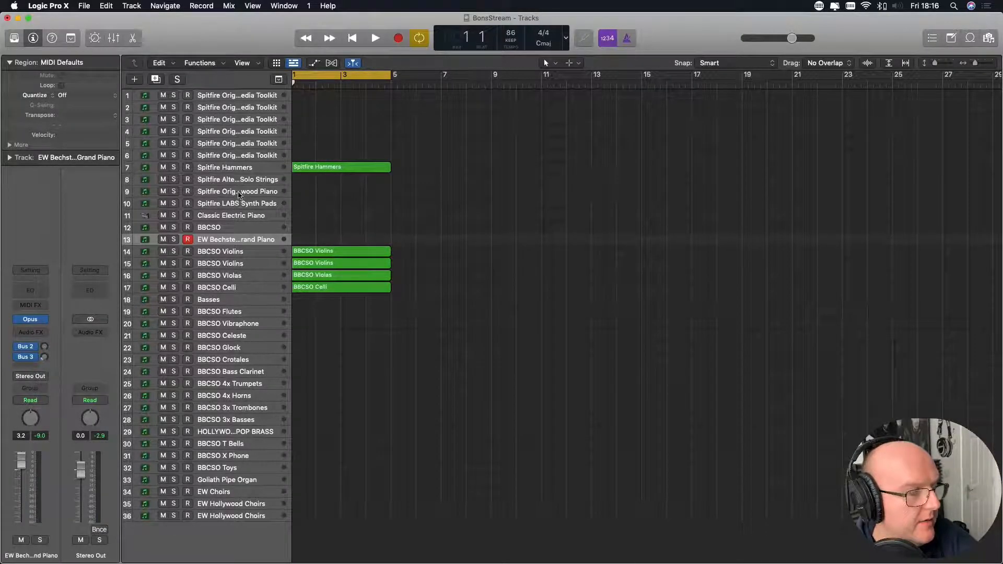
left_click(238, 206)
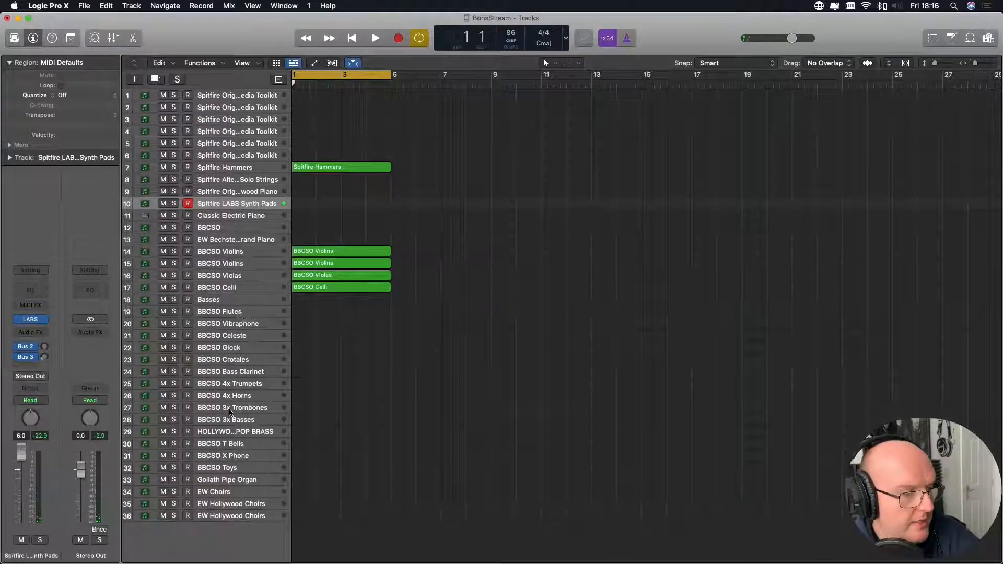
left_click(230, 410)
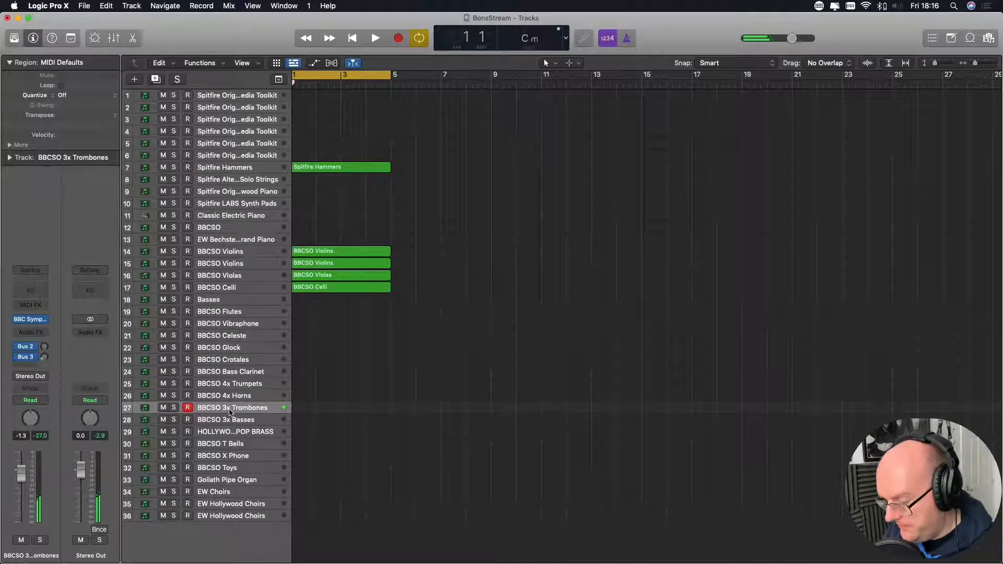
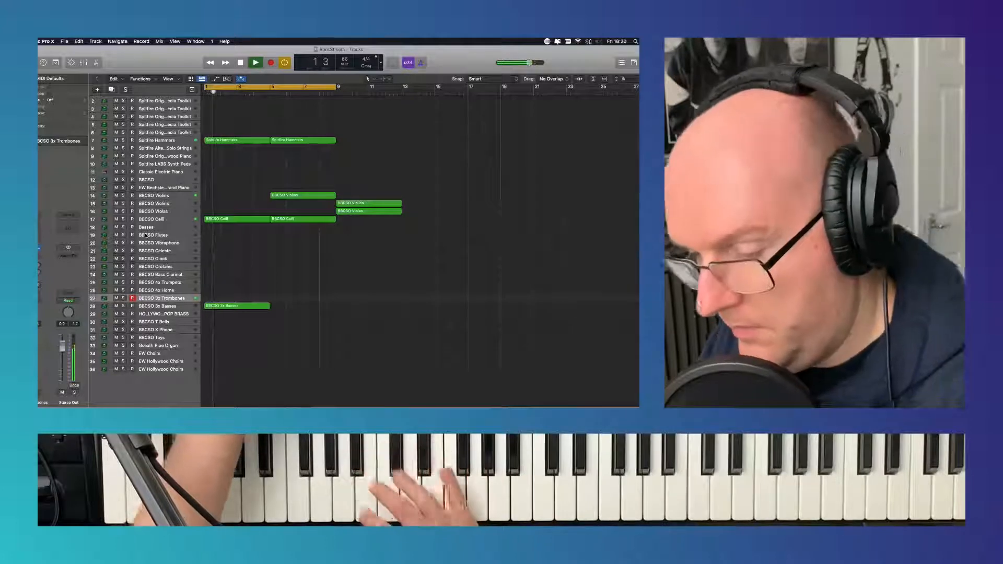
- Try recording a part on the BBCSO 3x Trombones track over the cycle range, and delete the take after playback
key("space")
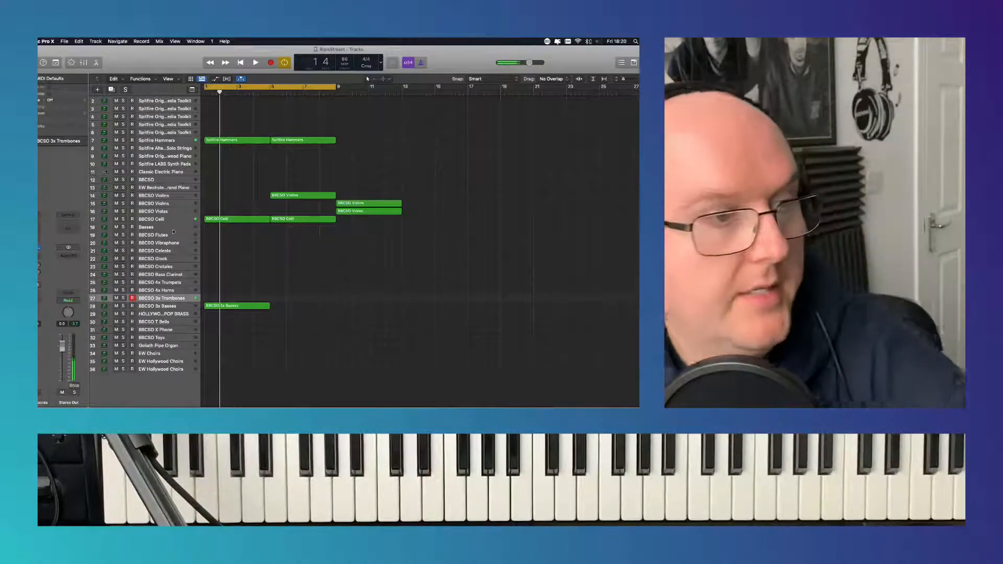
left_click(272, 63)
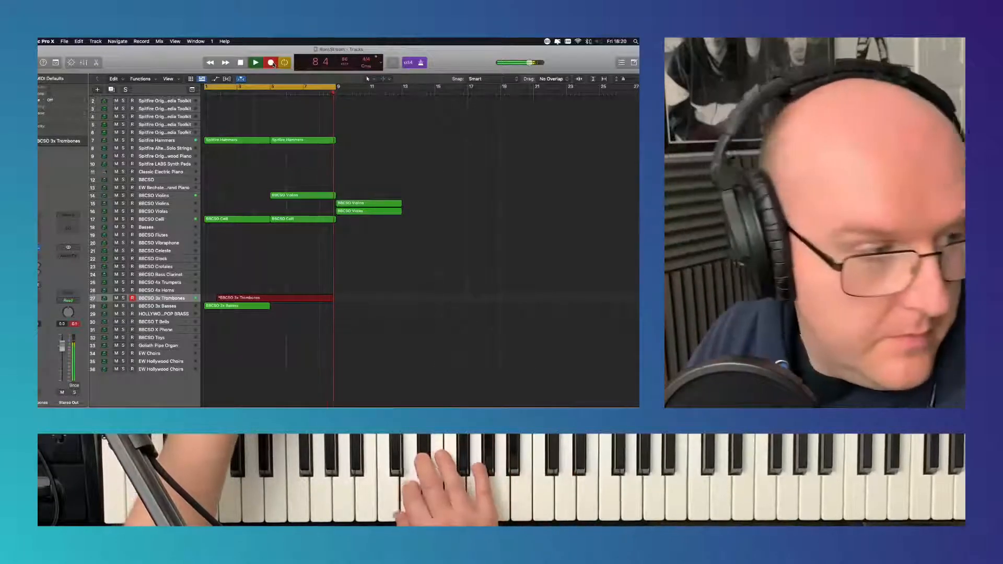
key("space")
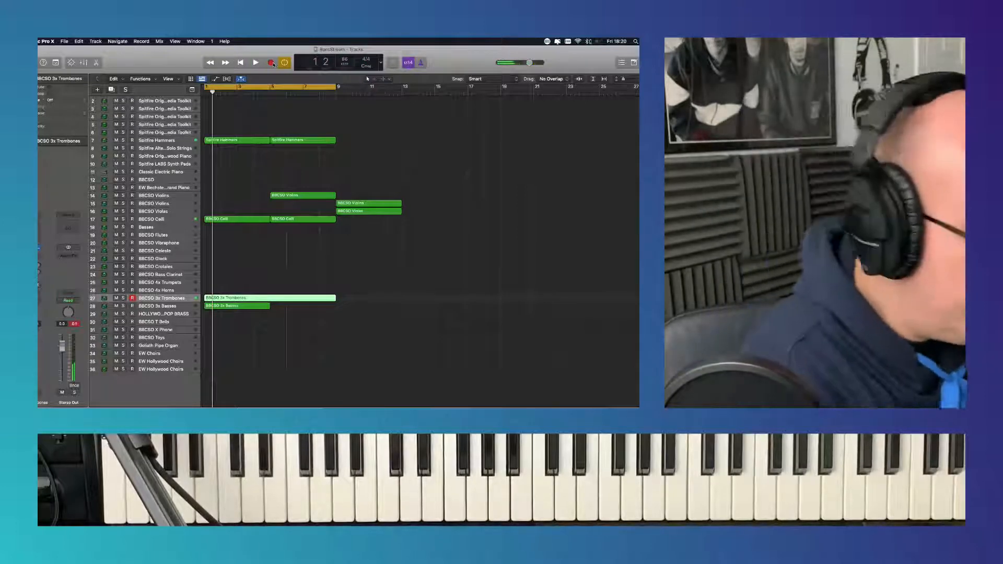
key("space")
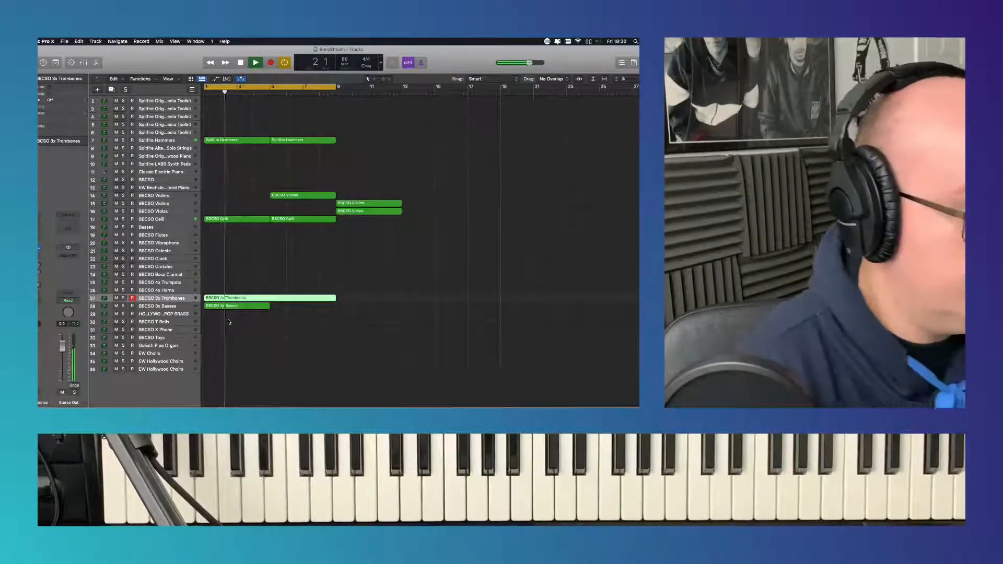
key("Delete")
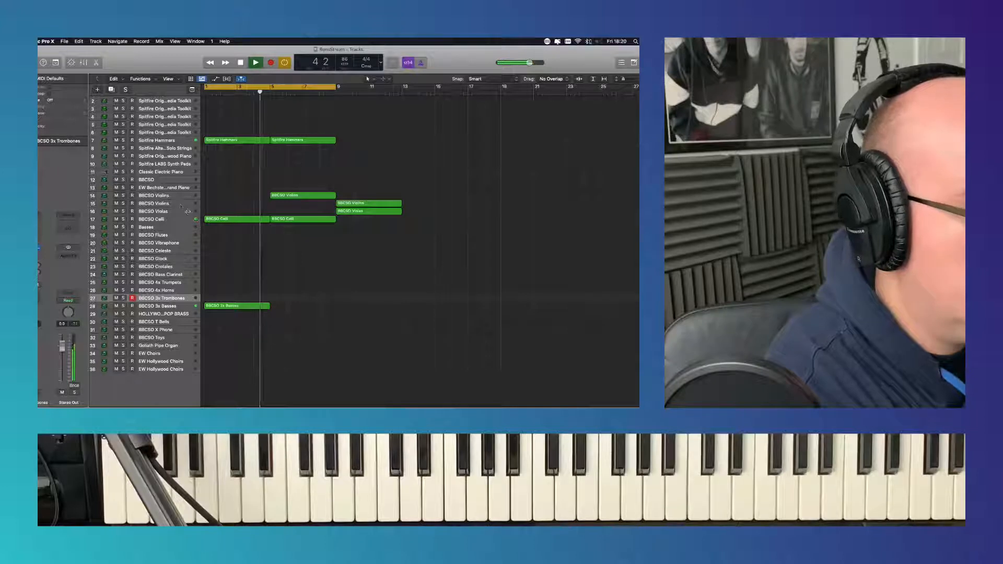
- Move the track 15 BBCSO Violins region to bar 5, the BBCSO Violas region to bar 13 and the BBCSO 3x Basses region to bar 9
left_click_drag(394, 200, 329, 201)
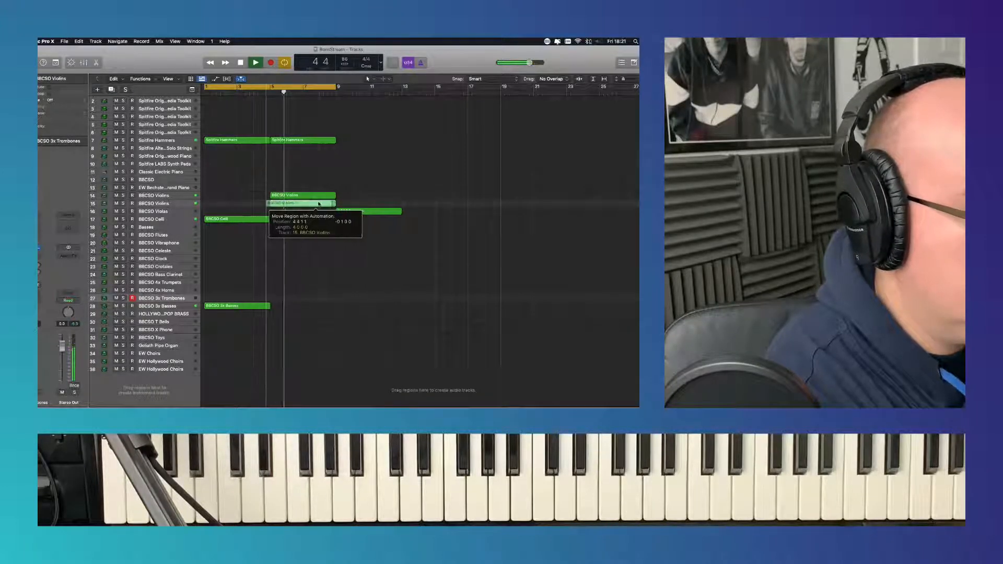
left_click(389, 231)
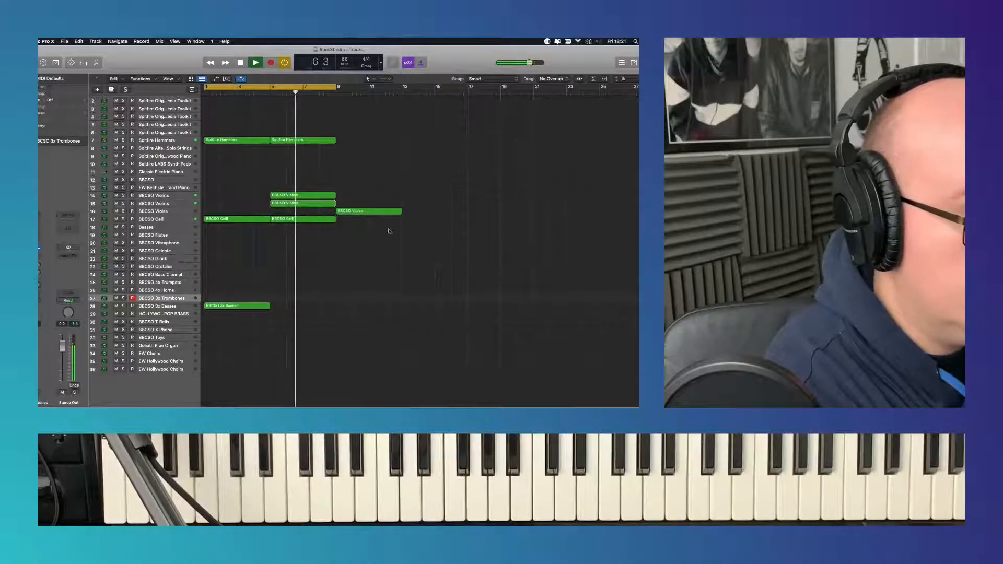
left_click_drag(369, 212, 435, 212)
left_click(338, 239)
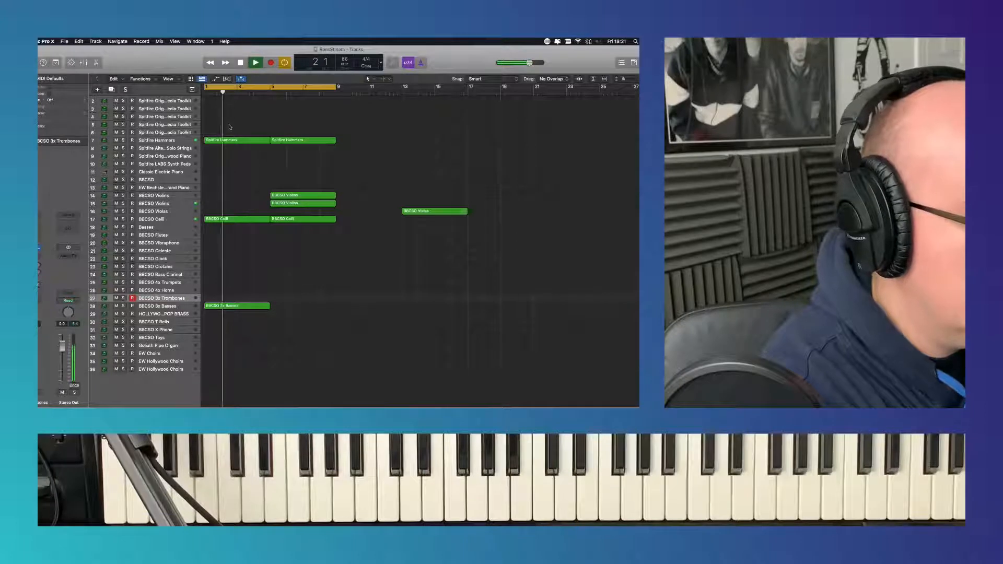
left_click_drag(230, 309, 362, 309)
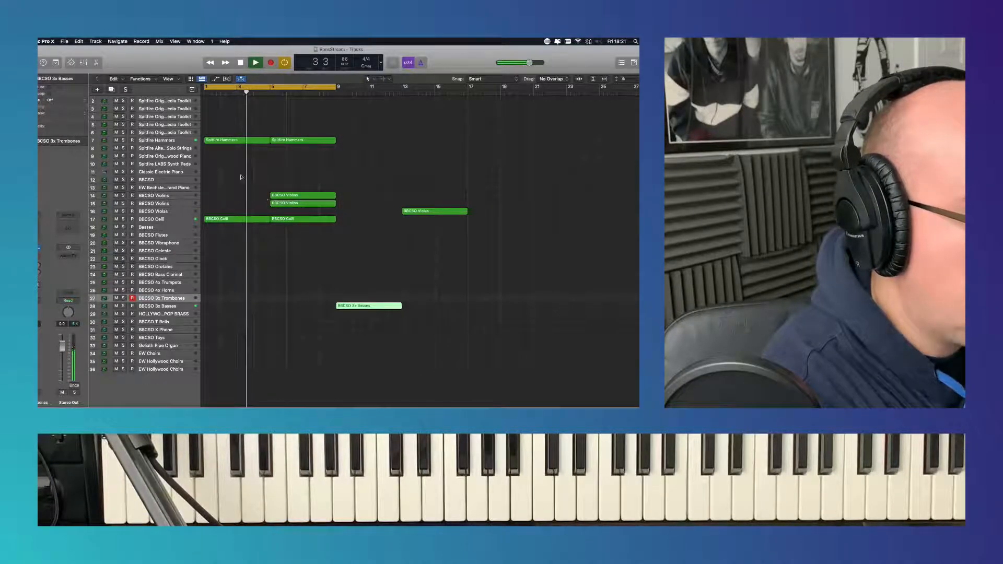
- Select the Basses track, rehearse a part over the loop, and return the playhead to the start
left_click(179, 230)
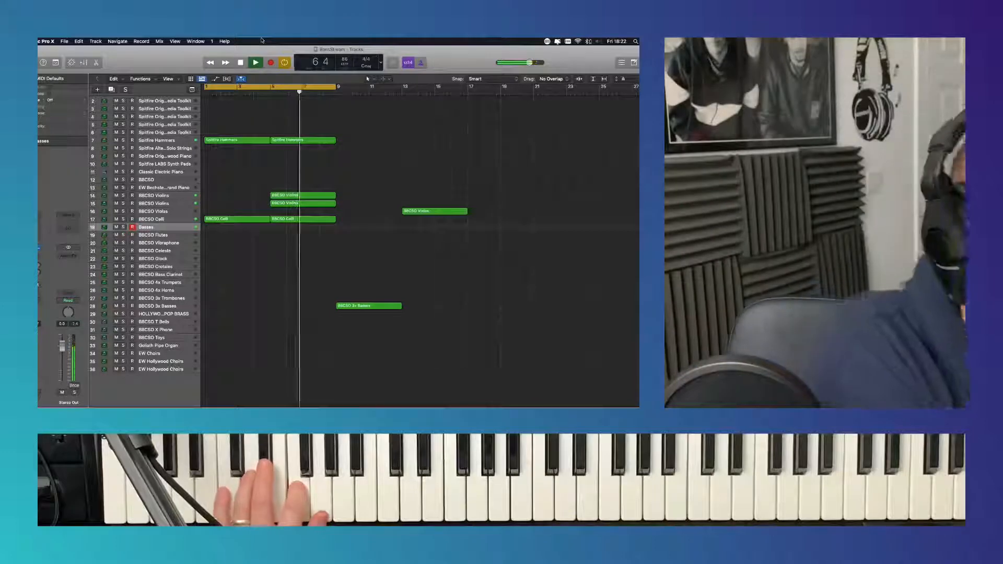
left_click(256, 62)
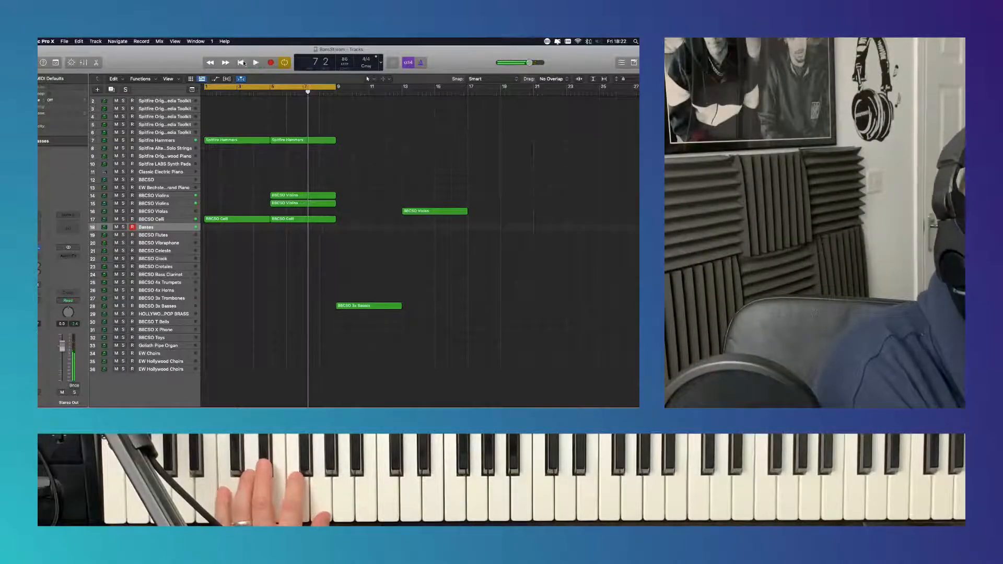
left_click(242, 62)
- Try recording a bass line on the Basses track over the cycle range, and undo the take
left_click(271, 62)
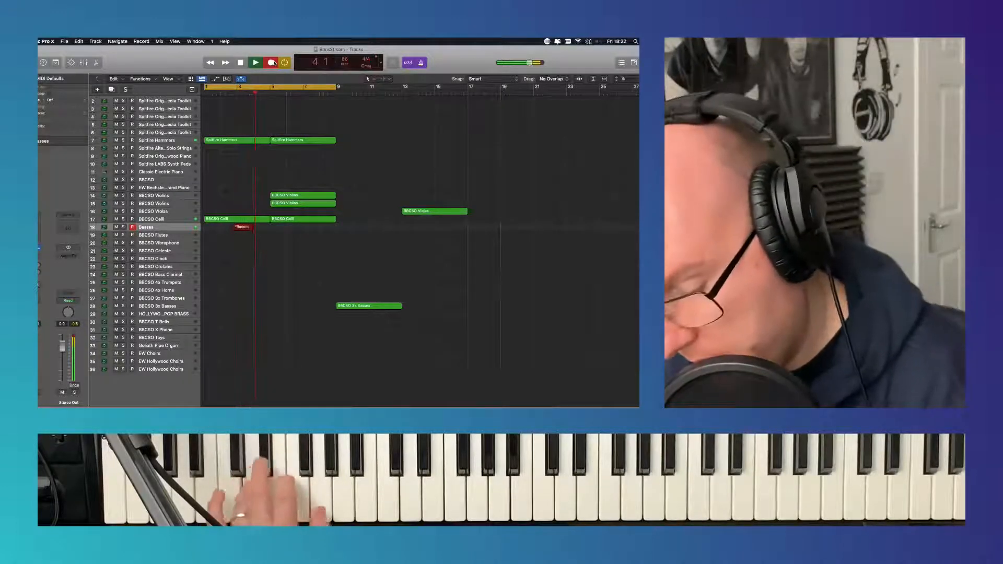
key("space")
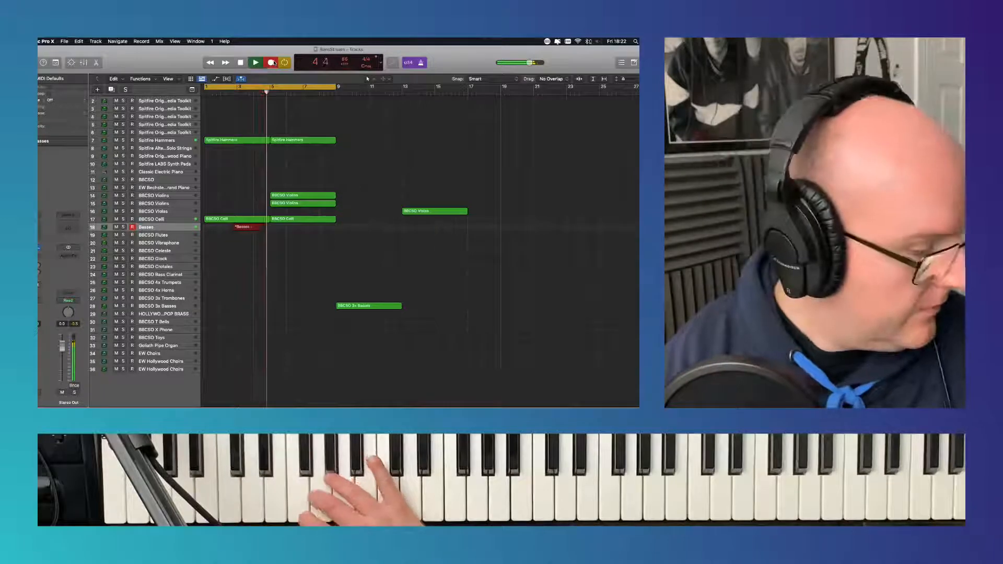
key("super+z")
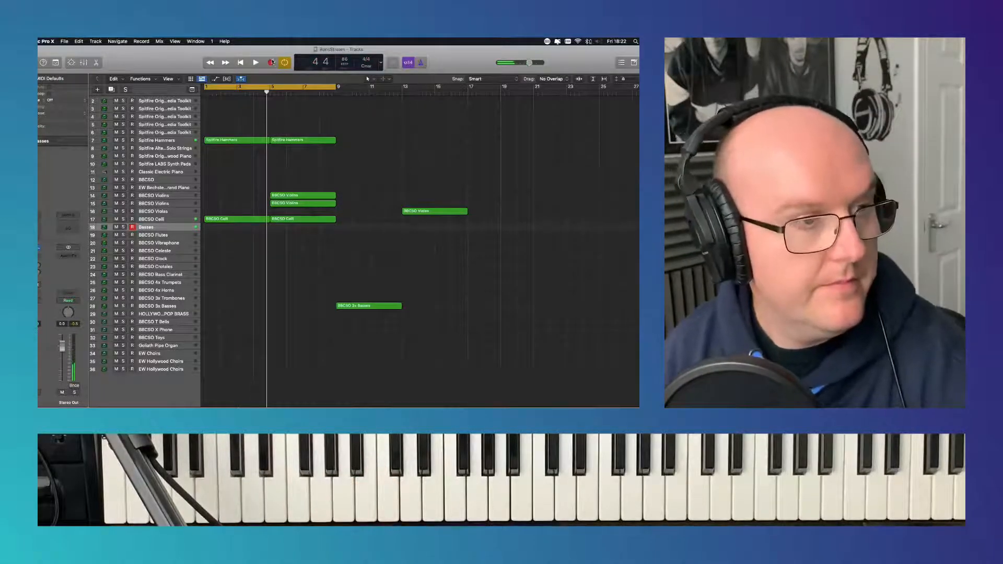
- Record a bass line on the Basses track up to the end of the cycle range and play it back
left_click(272, 63)
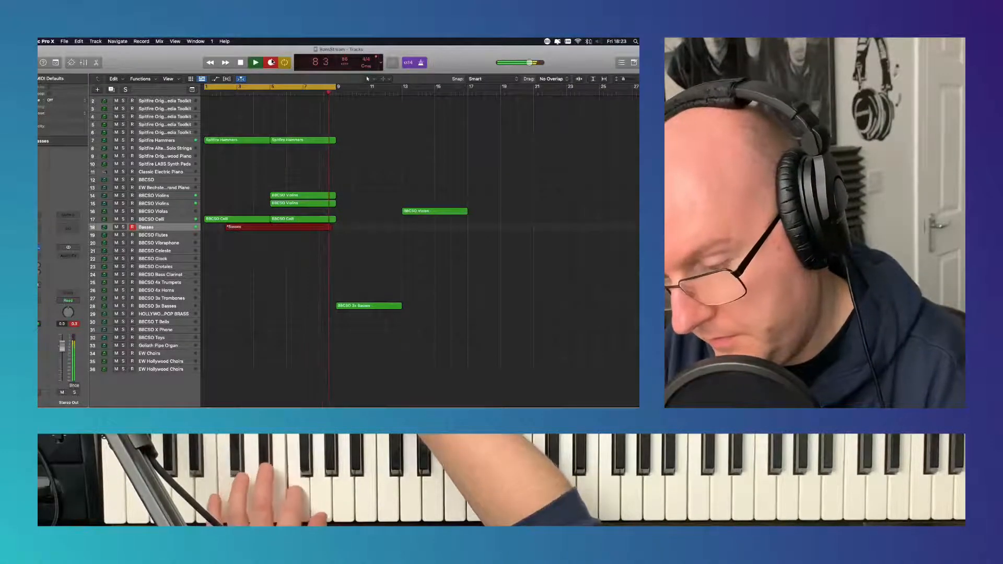
key("space")
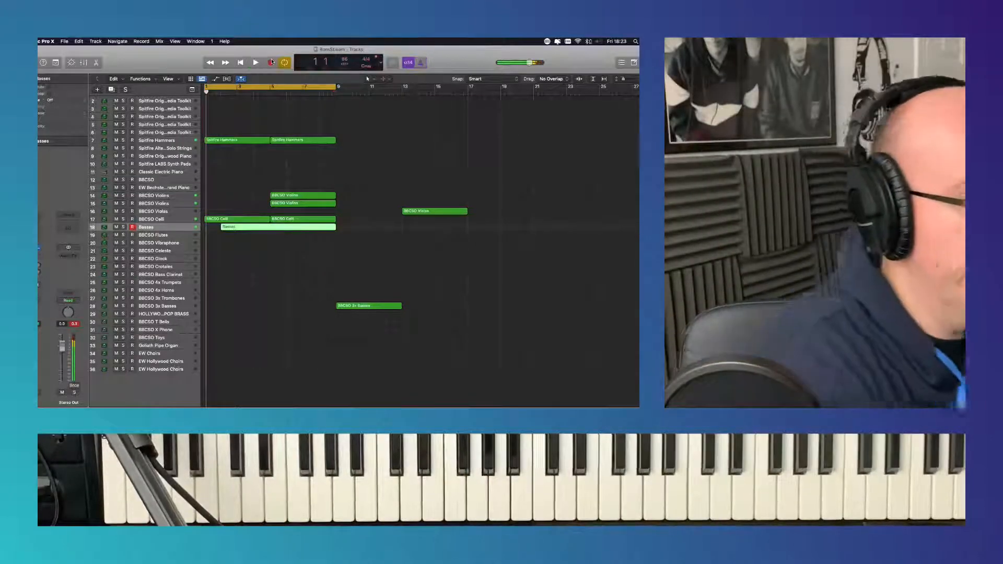
key("space")
- Quantize all notes of the Basses region to 1/16 Note
double_click(281, 228)
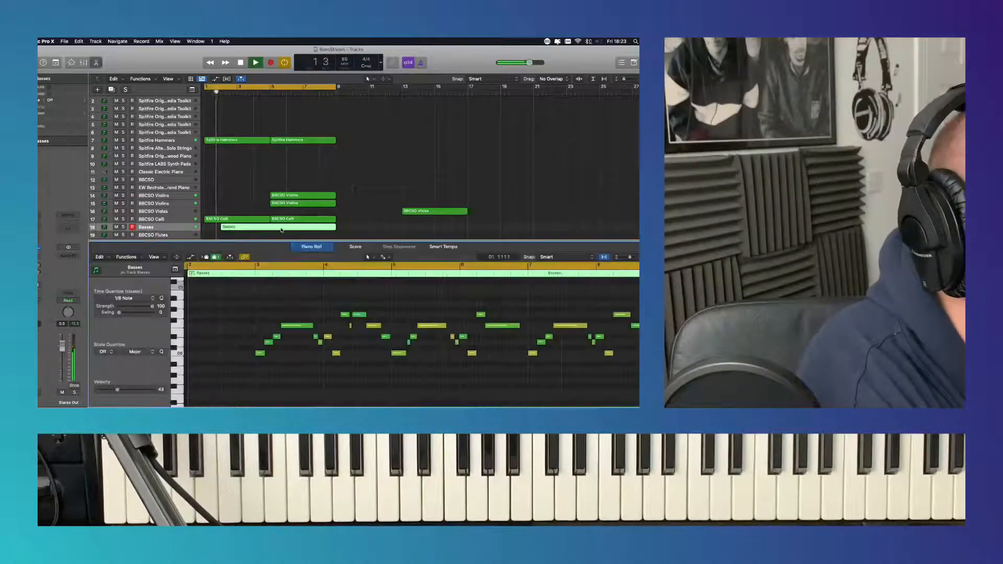
key("super+a")
left_click(125, 298)
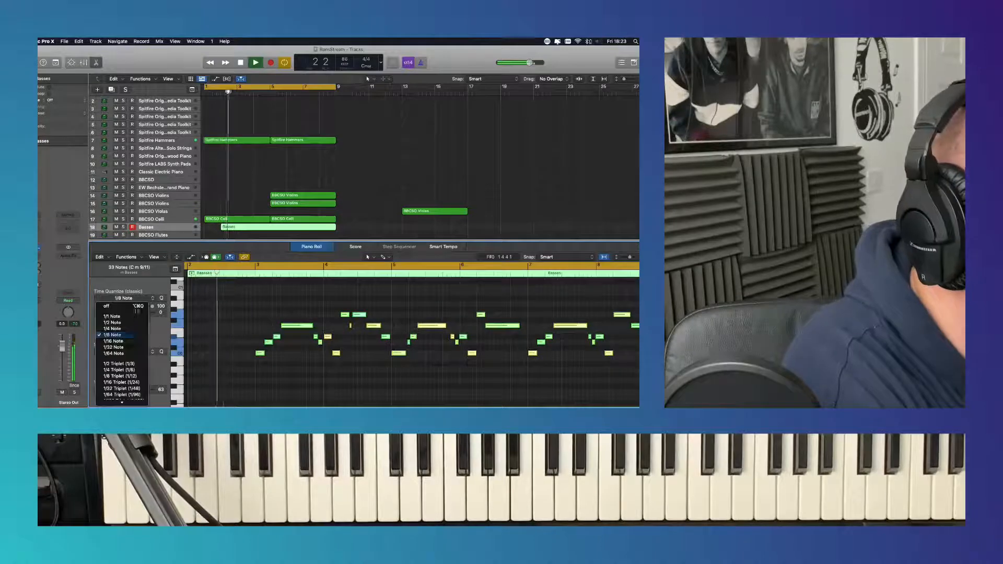
left_click(135, 341)
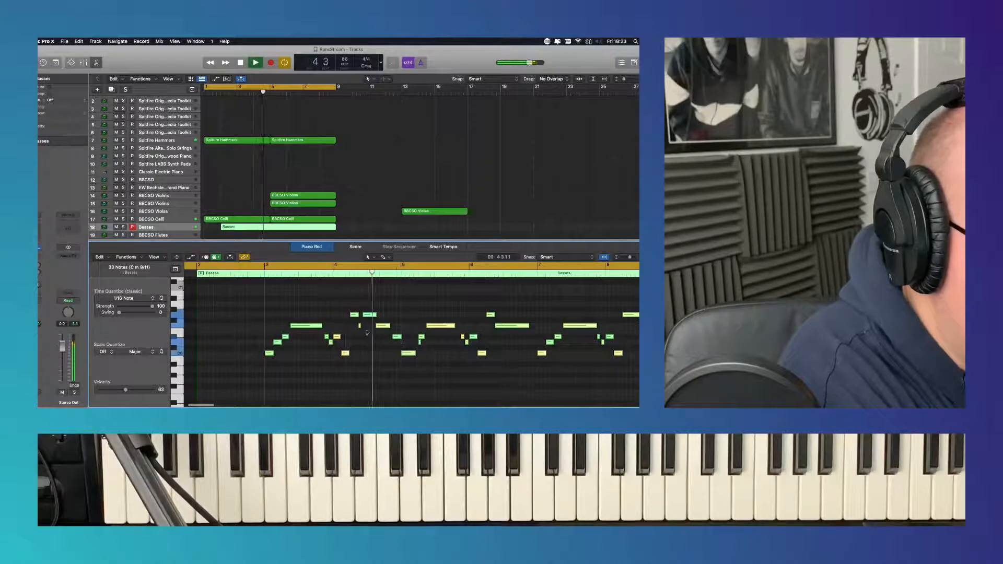
- Delete the stray short note and the repeated note in bar 4 of the Basses region, and lengthen the preceding high note to fill the gap
left_click(366, 333)
left_click(360, 326)
key("Delete")
left_click(366, 315)
key("Delete")
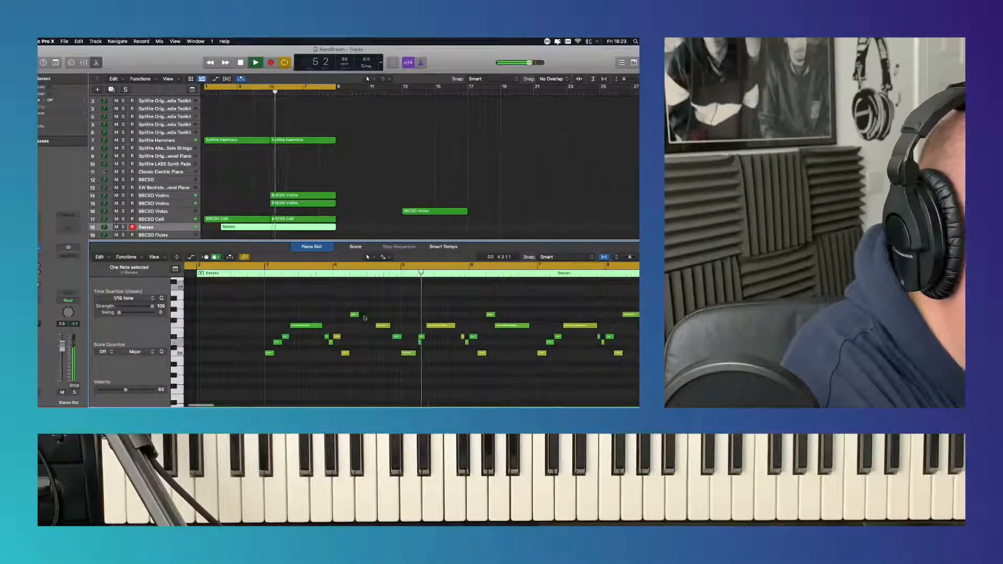
left_click_drag(359, 315, 374, 315)
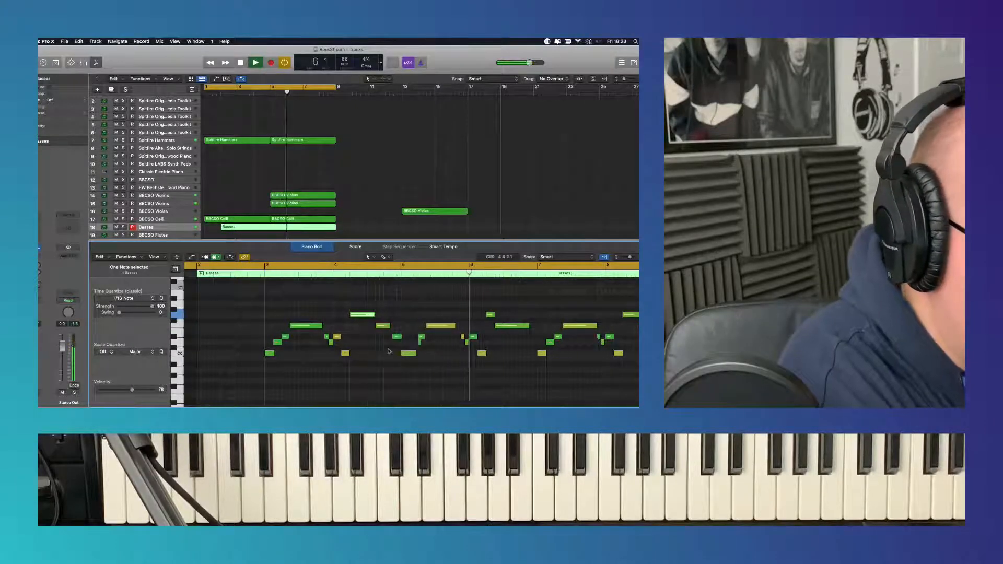
key("p")
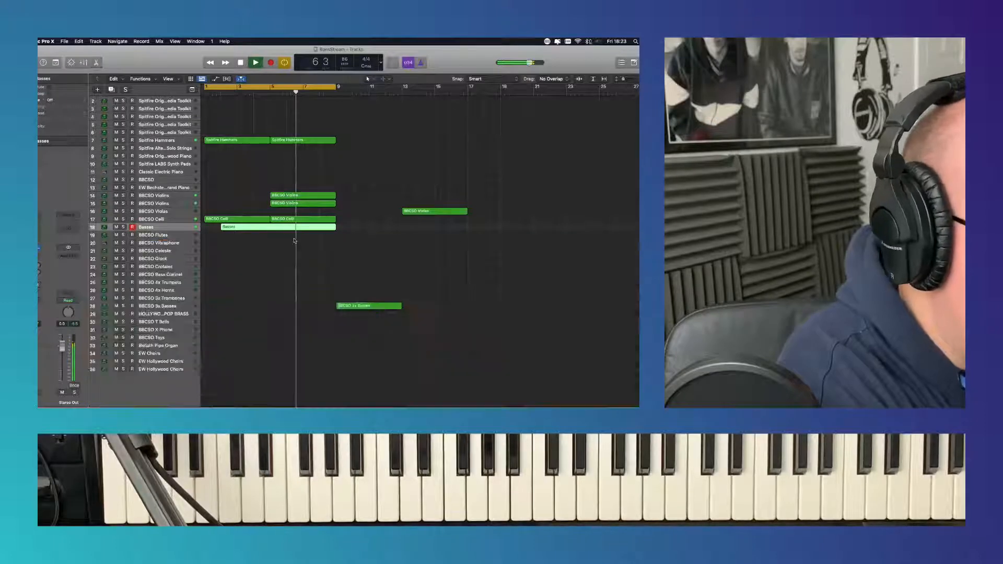
- Move the first note of both BBCSO Celli regions two semitones down and to the region's start, and play the loop from the beginning
left_click(215, 219)
key("p")
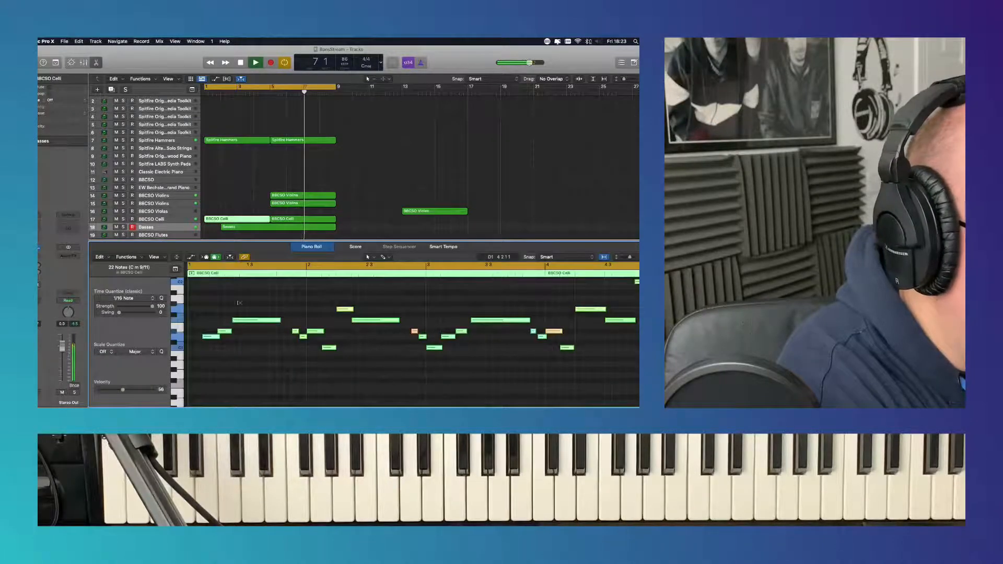
left_click(214, 344)
key("space")
left_click(211, 337)
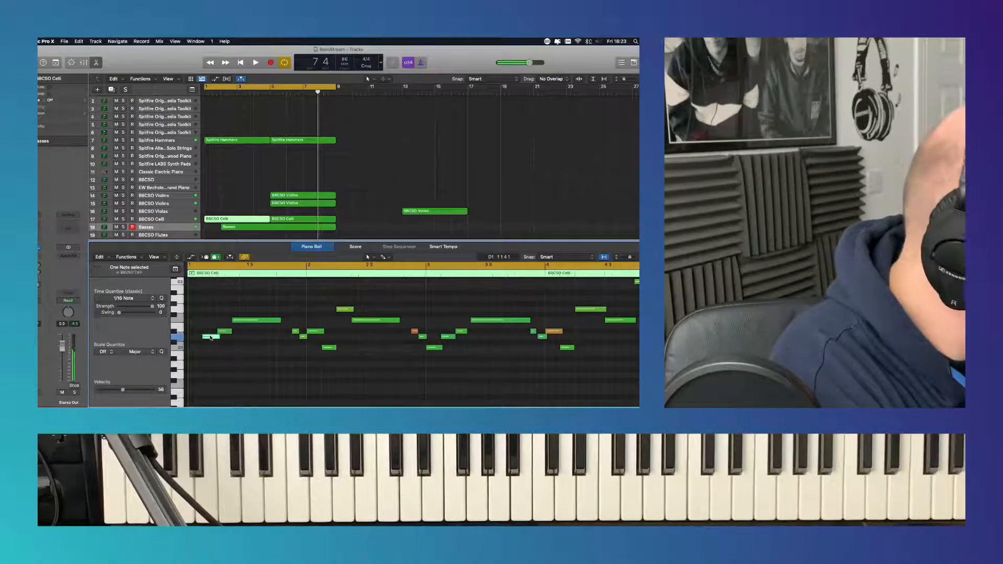
left_click_drag(210, 337, 197, 348)
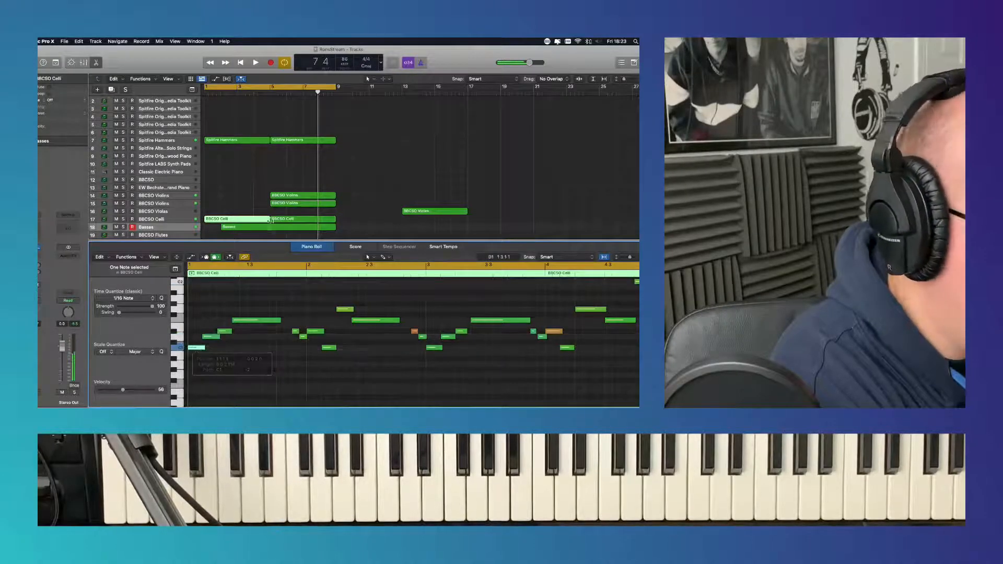
left_click(288, 219)
left_click(212, 337)
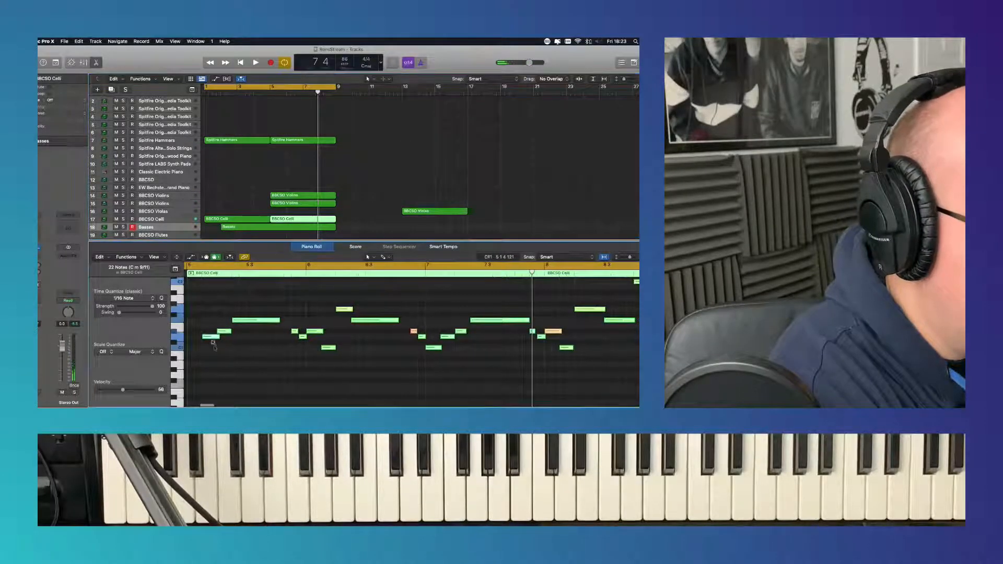
left_click_drag(211, 337, 197, 348)
left_click(240, 63)
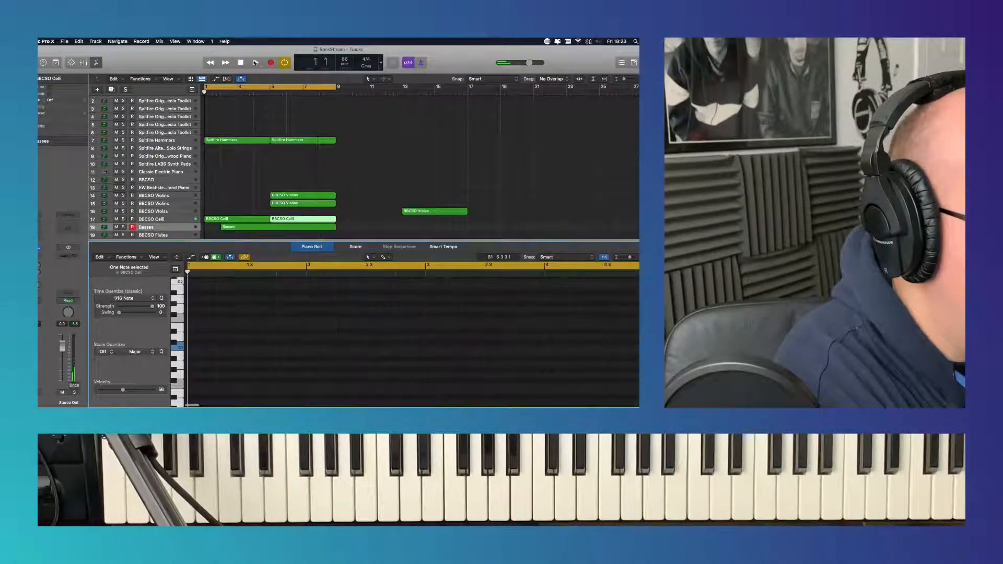
left_click(310, 247)
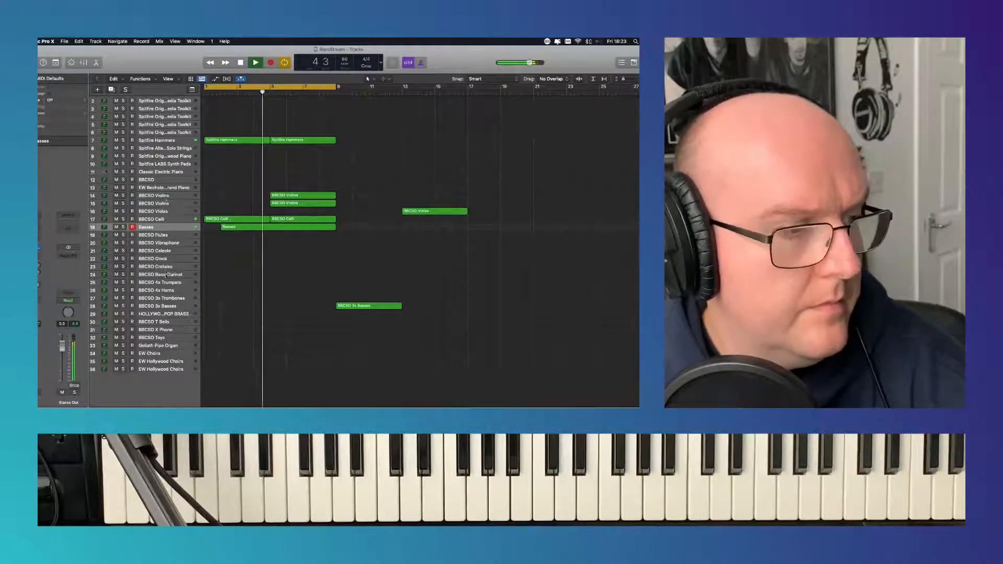
- Shorten the cycle range to start at bar 5 and record a part on the BBCSO 3x Trombones track over it
left_click(169, 298)
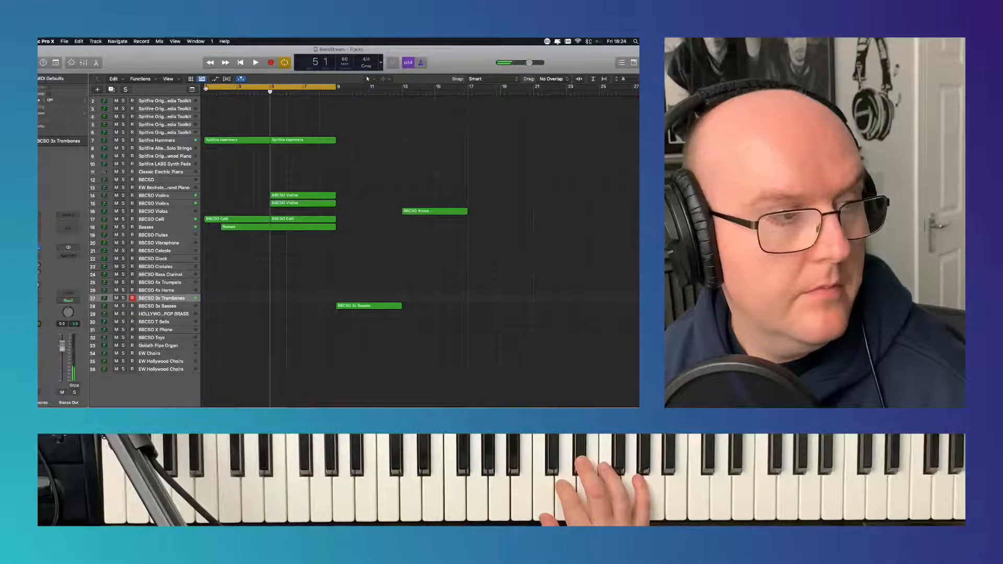
left_click_drag(206, 87, 265, 79)
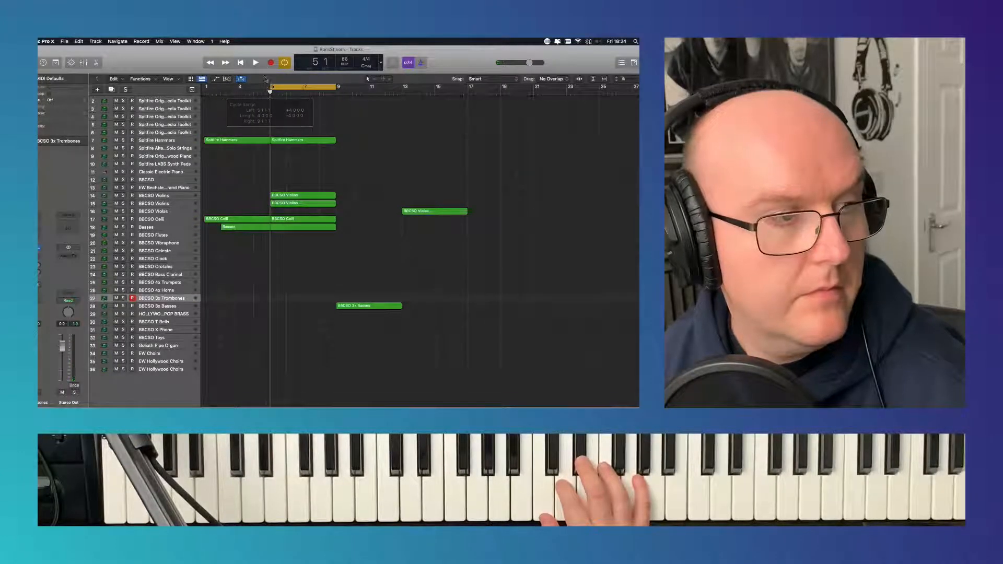
left_click(268, 64)
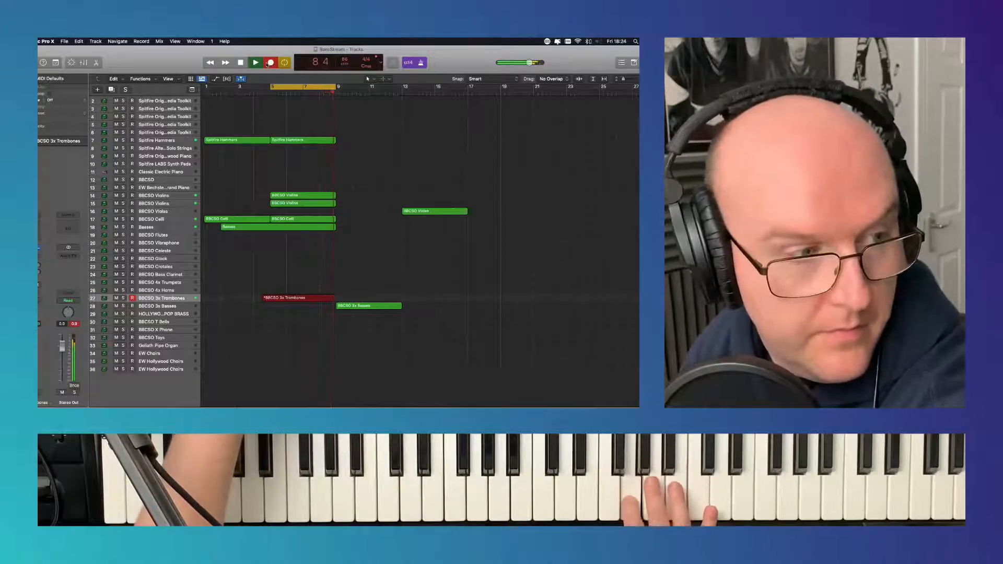
key("space")
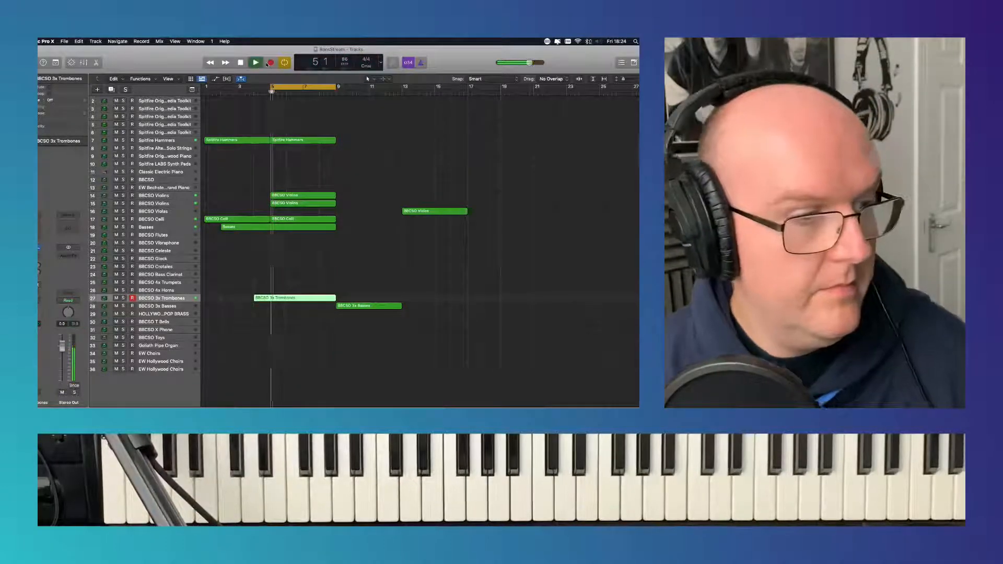
- Quantize all notes of the BBCSO 3x Trombones region to 1/8 Note
double_click(284, 298)
key("super+a")
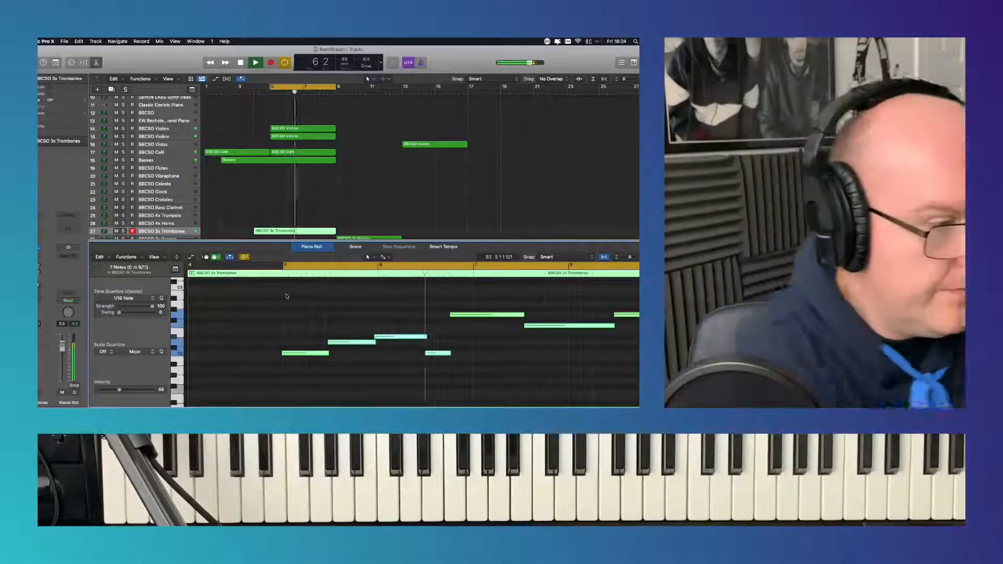
left_click(125, 299)
left_click(125, 334)
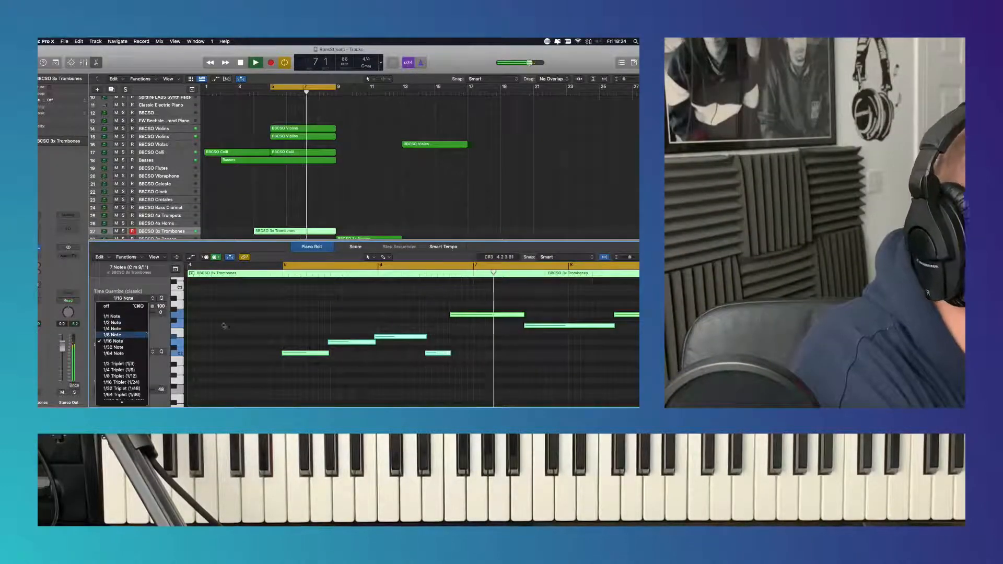
key("p")
left_click(364, 221)
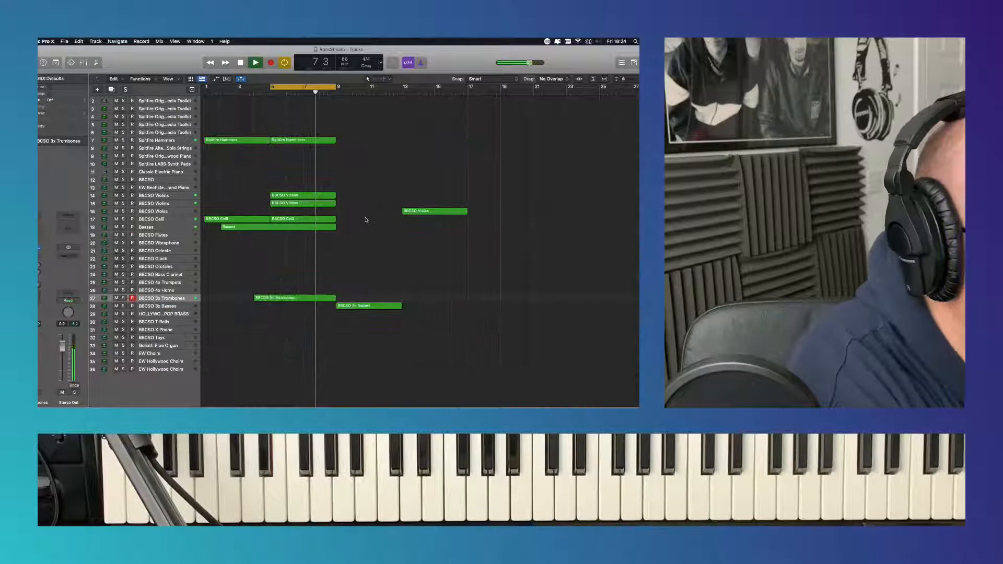
- Turn off the cycle range and play the arrangement from the beginning
left_click(297, 88)
double_click(241, 63)
left_click(255, 63)
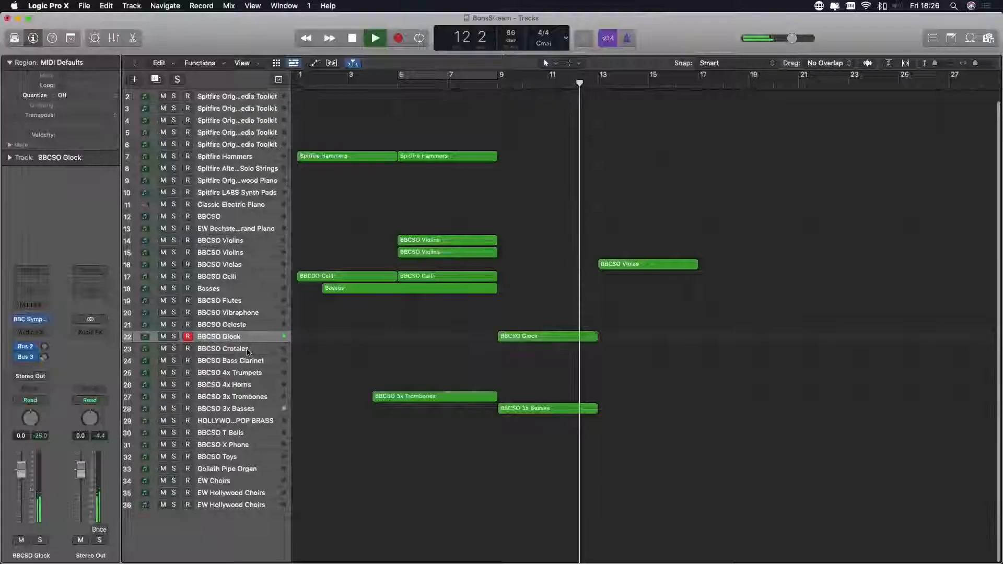
left_click(247, 349)
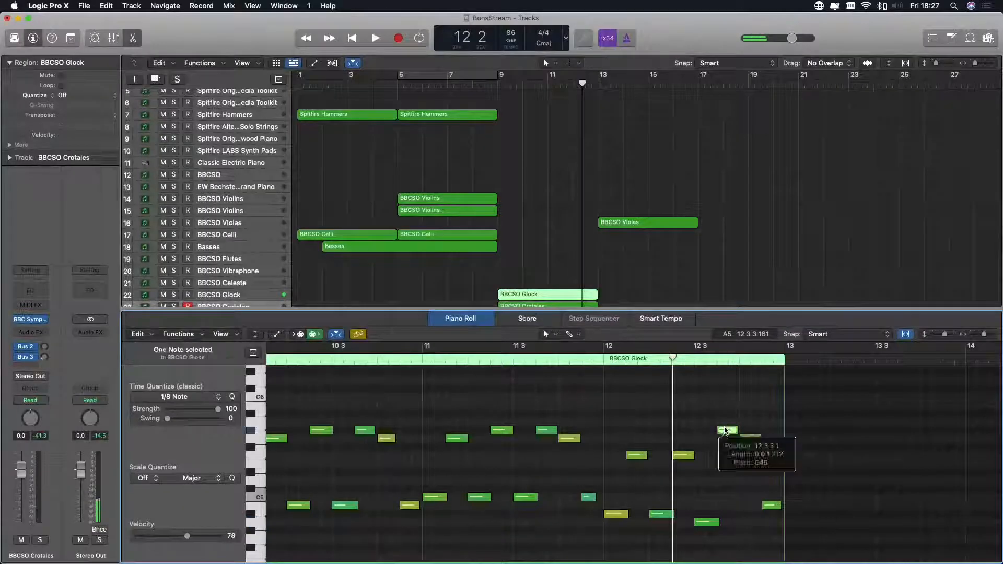
- Move the note at position 12 3 3 1 in the BBCSO Glock region down three semitones to F5
left_click_drag(729, 435, 734, 457)
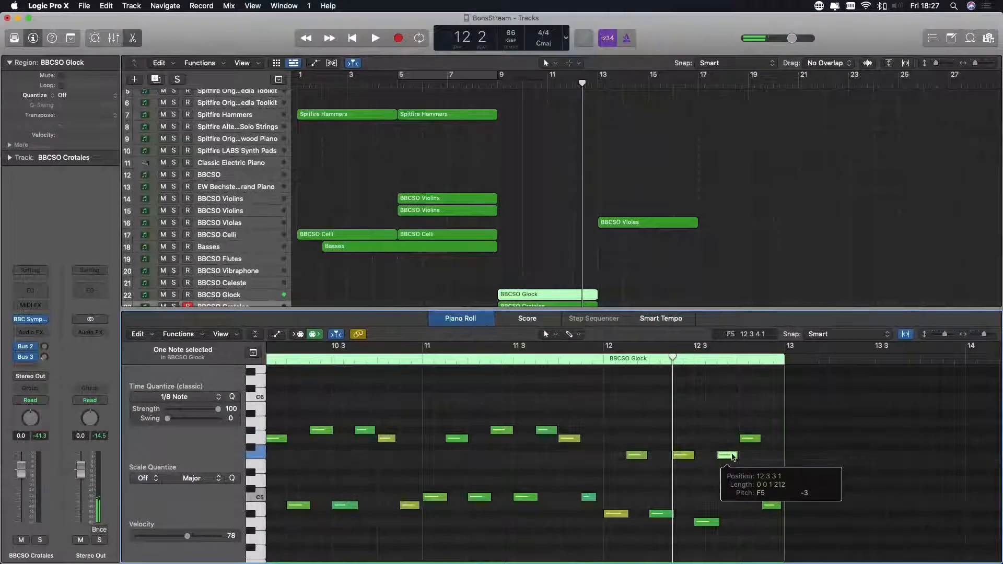
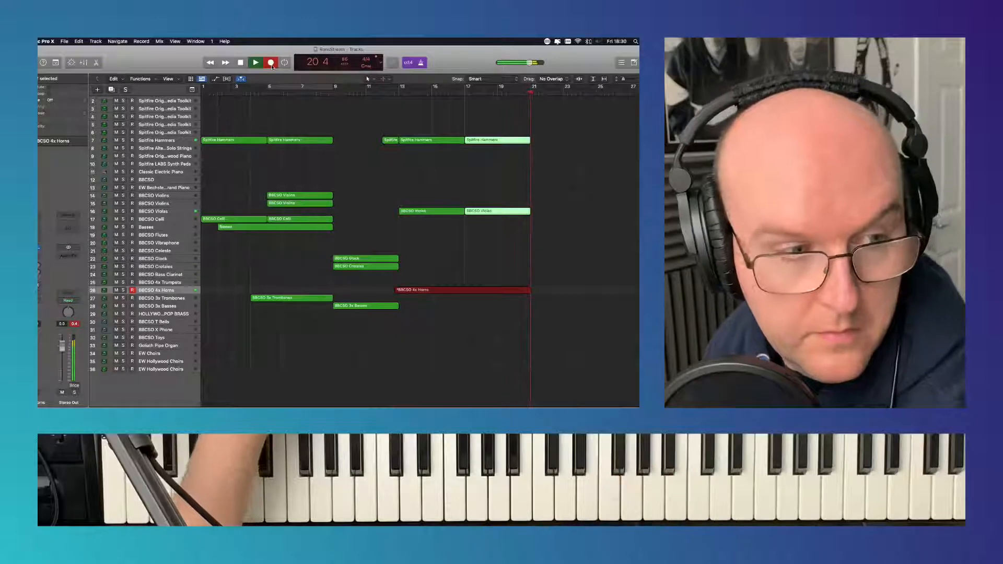
- Finish recording the BBCSO 4x Horns part and quantize all its notes to 1/16 Note
key("space")
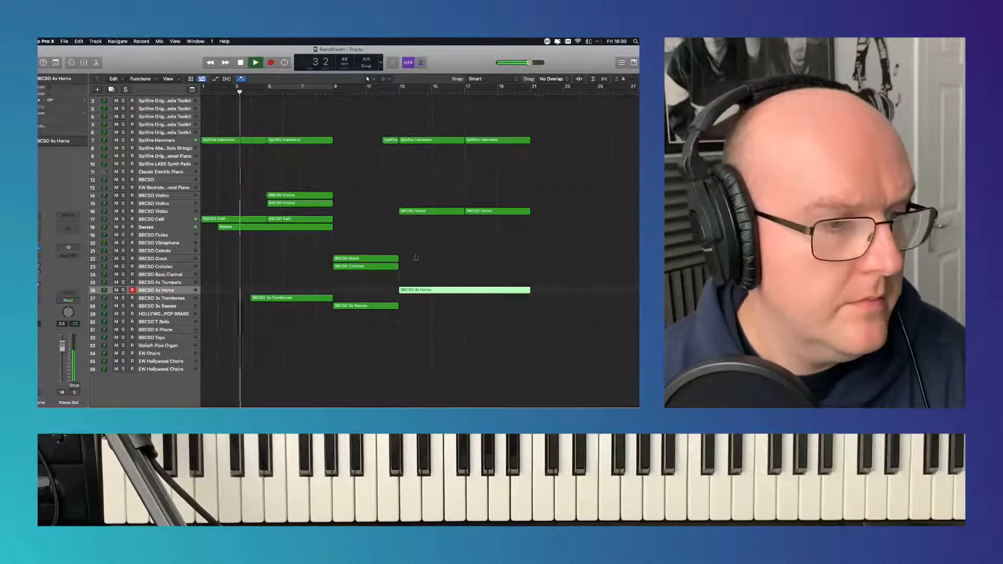
double_click(415, 291)
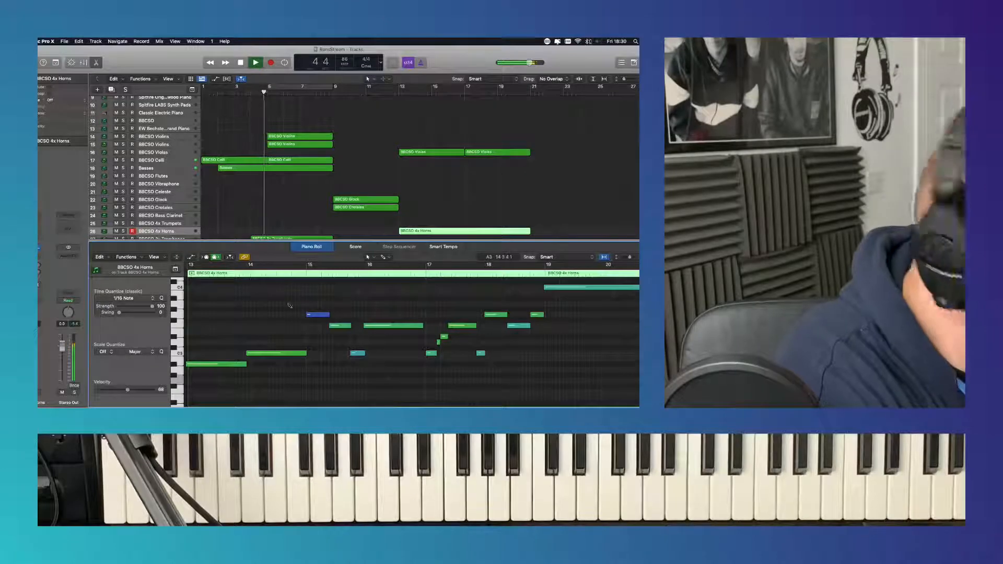
key("super+a")
left_click(124, 298)
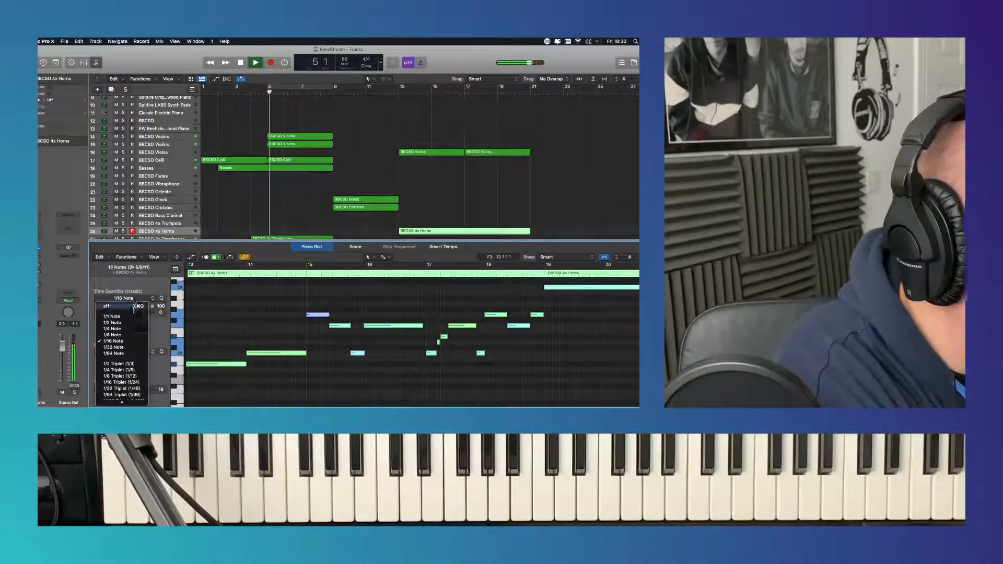
left_click(133, 342)
key("p")
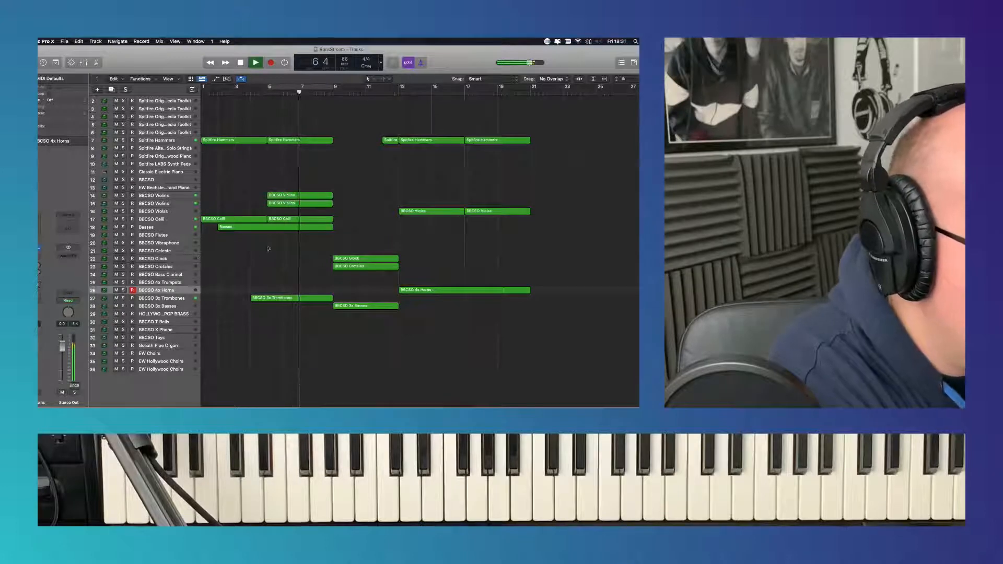
- Copy the BBCSO Violas region at bar 13 to bar 9 on the same track
left_click(169, 213)
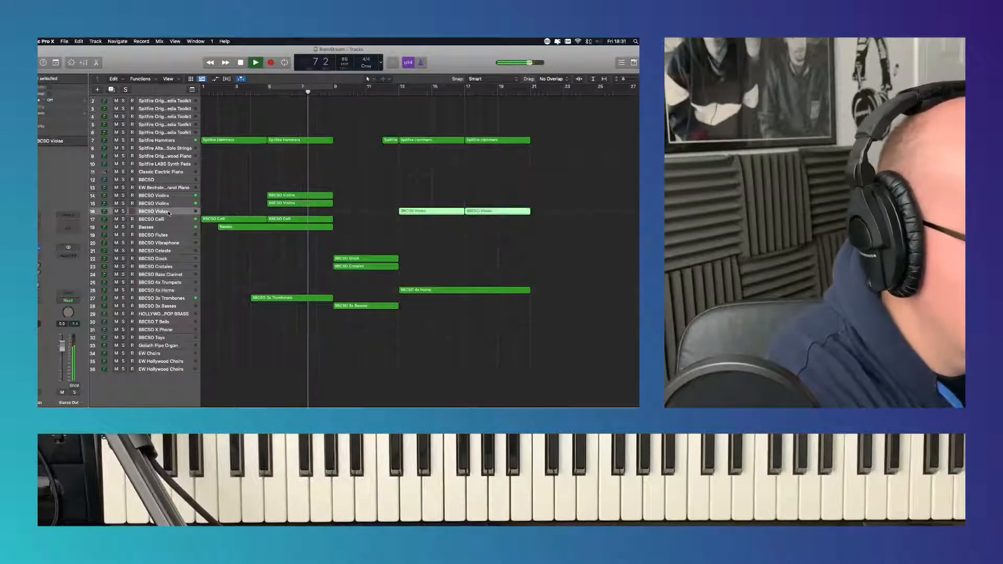
left_click(351, 213)
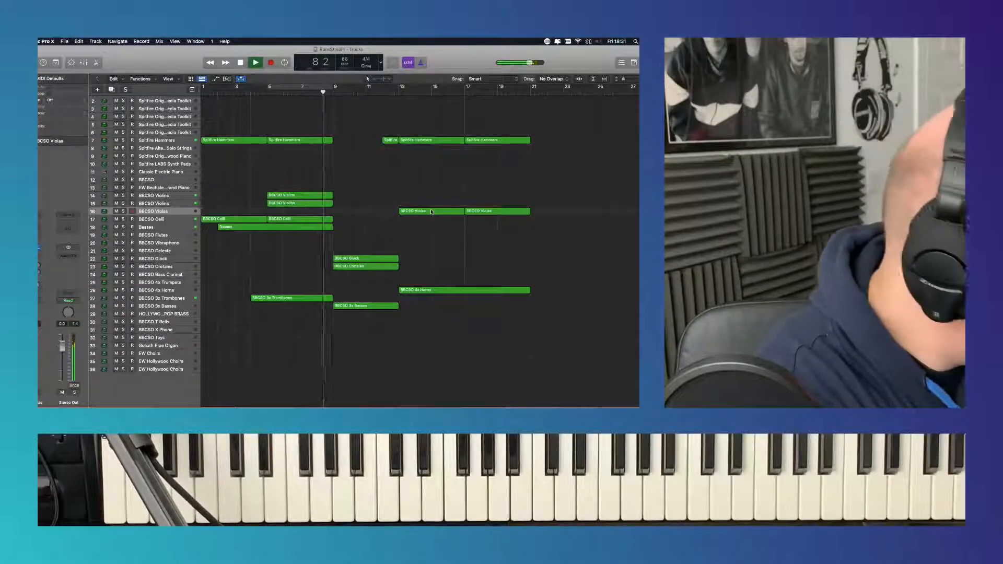
left_click_drag(432, 212, 367, 211)
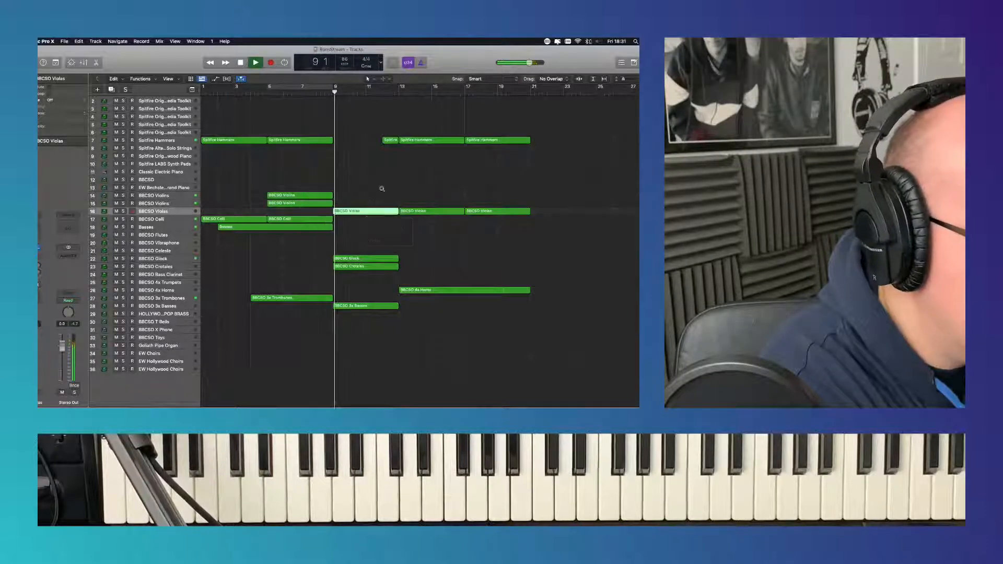
left_click(382, 191)
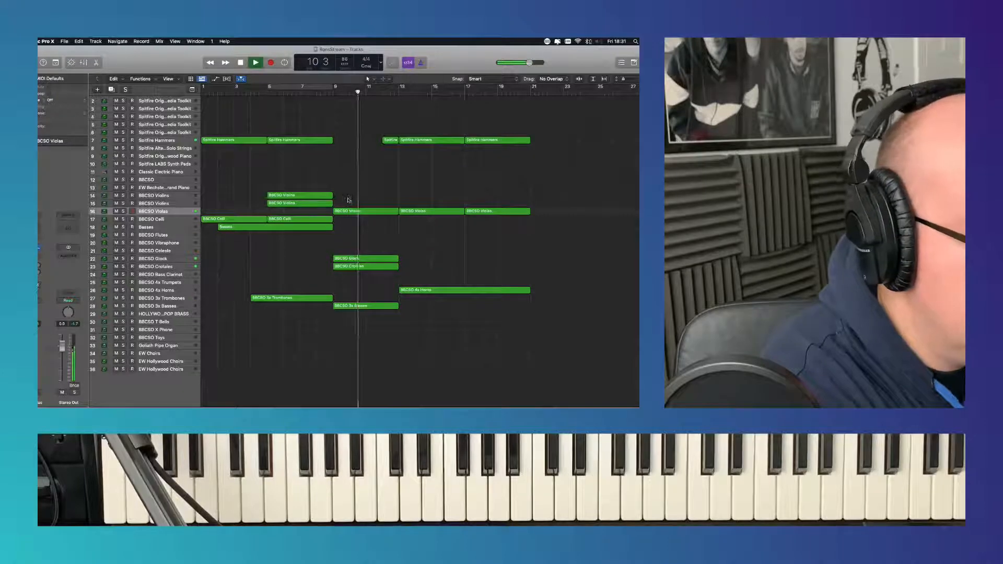
- Try the electric and grand piano tracks during playback, and record a BBCSO 4x Trumpets part from bar 16 to bar 21
left_click(184, 175)
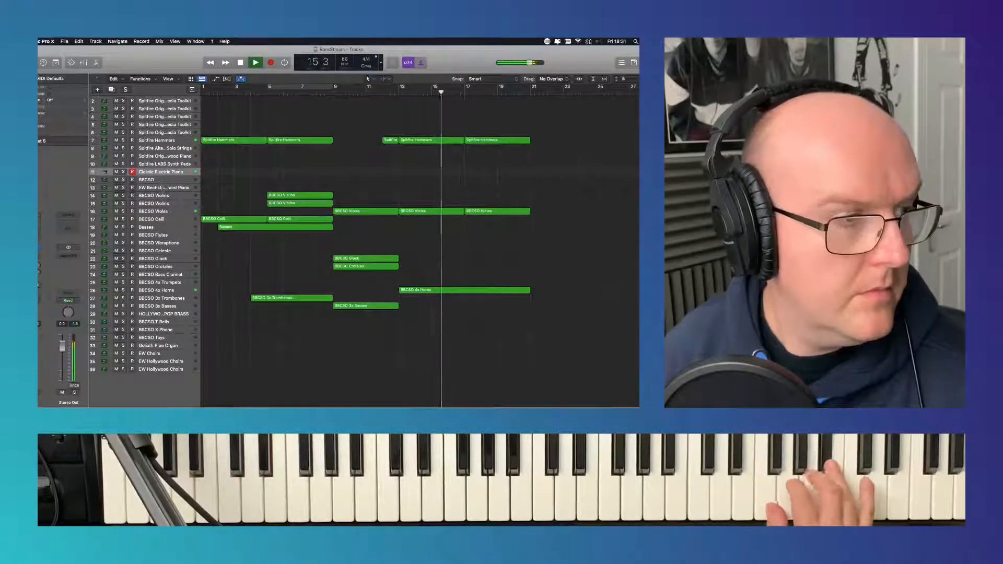
left_click(163, 188)
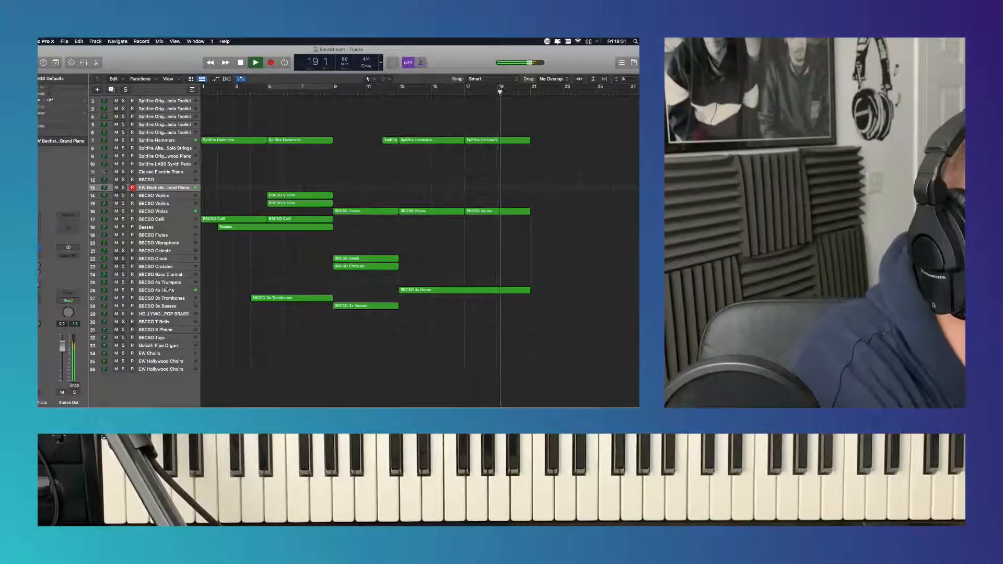
left_click(168, 284)
key("space")
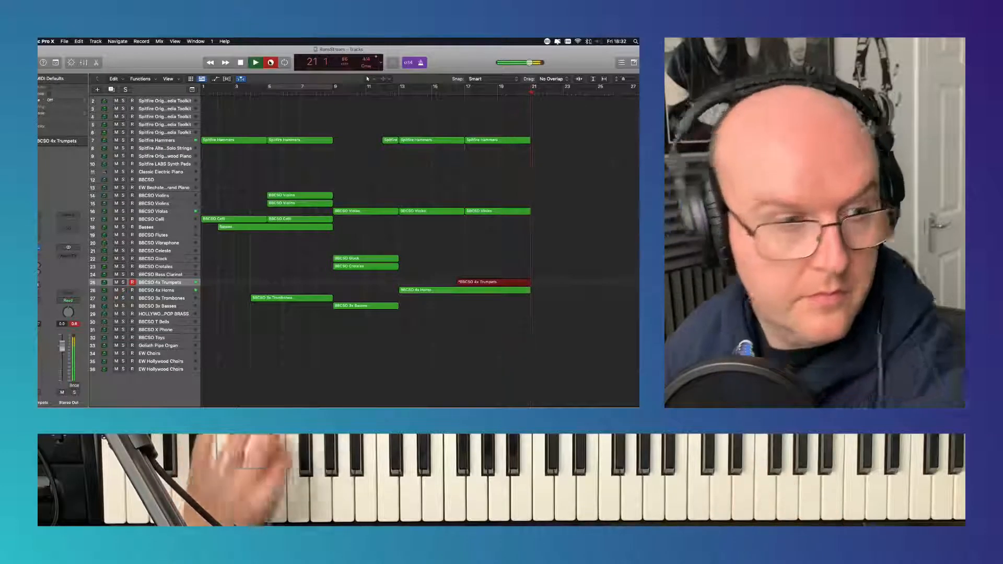
key("space")
key("space")
key("space")
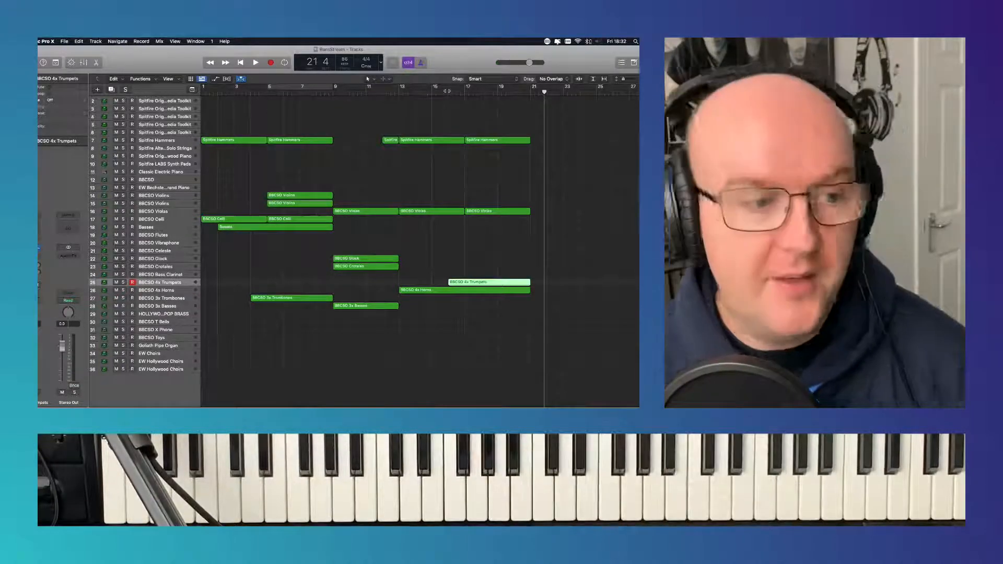
- Return to the beginning and play the arrangement with the BBCSO 4x Horns track selected
left_click(241, 62)
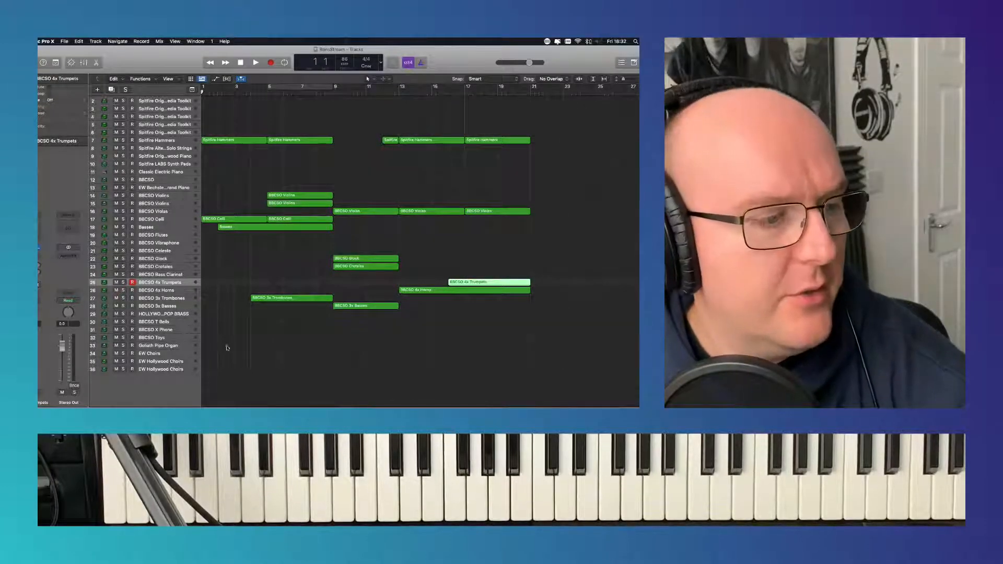
left_click(178, 291)
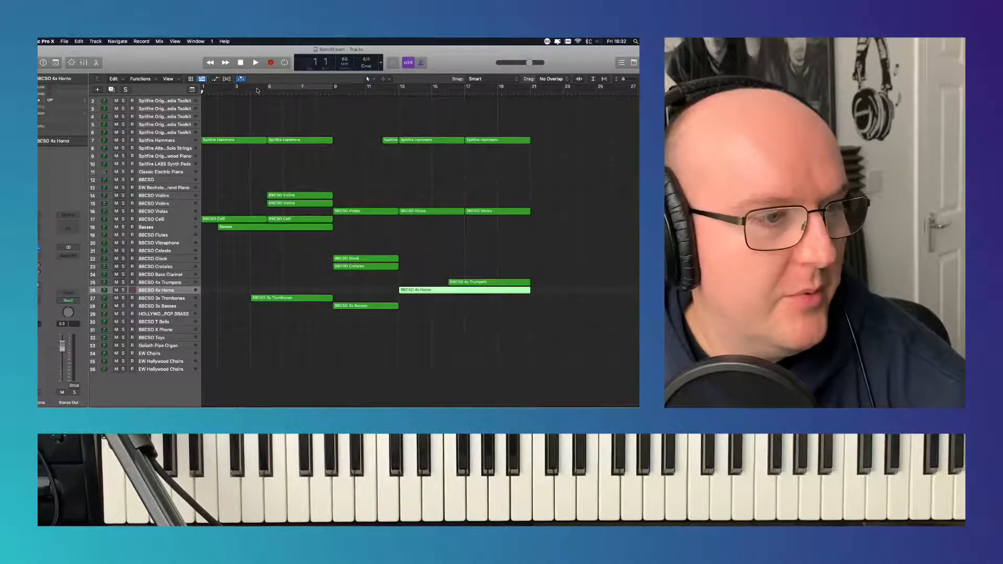
left_click(256, 62)
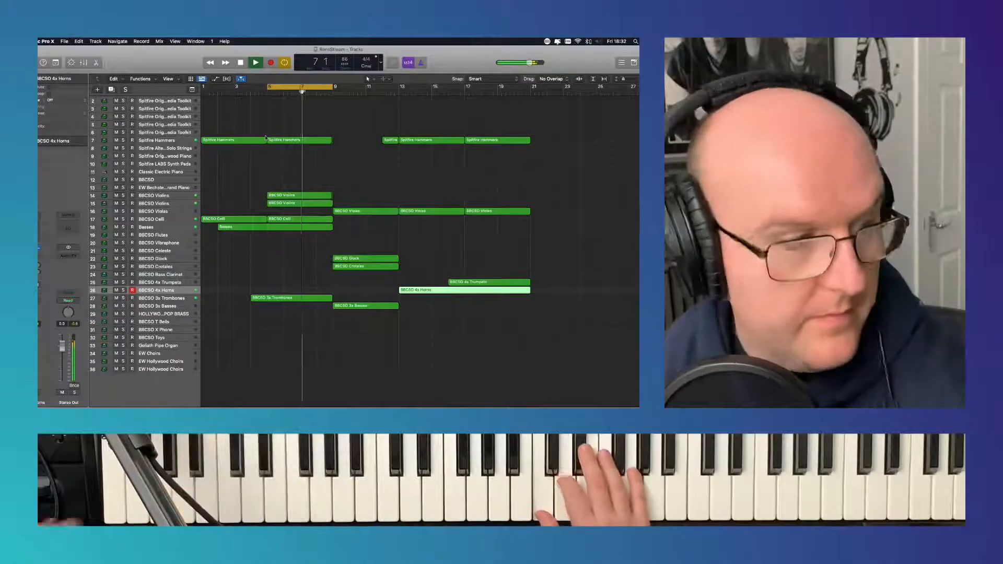
- Try out the EW Bechstein grand piano over the looped bars 5 to 9, and turn the cycle range off
left_click(183, 190)
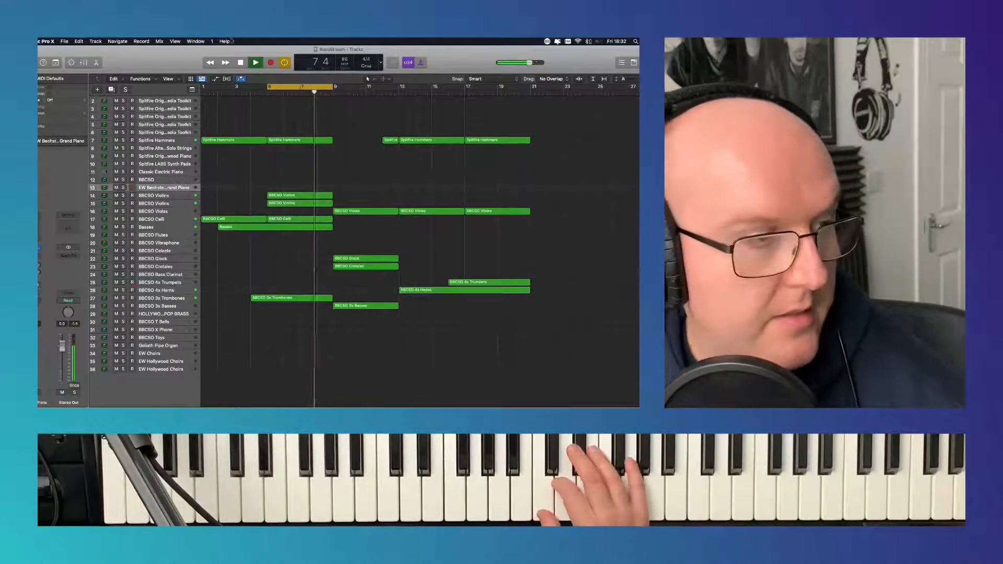
left_click(241, 63)
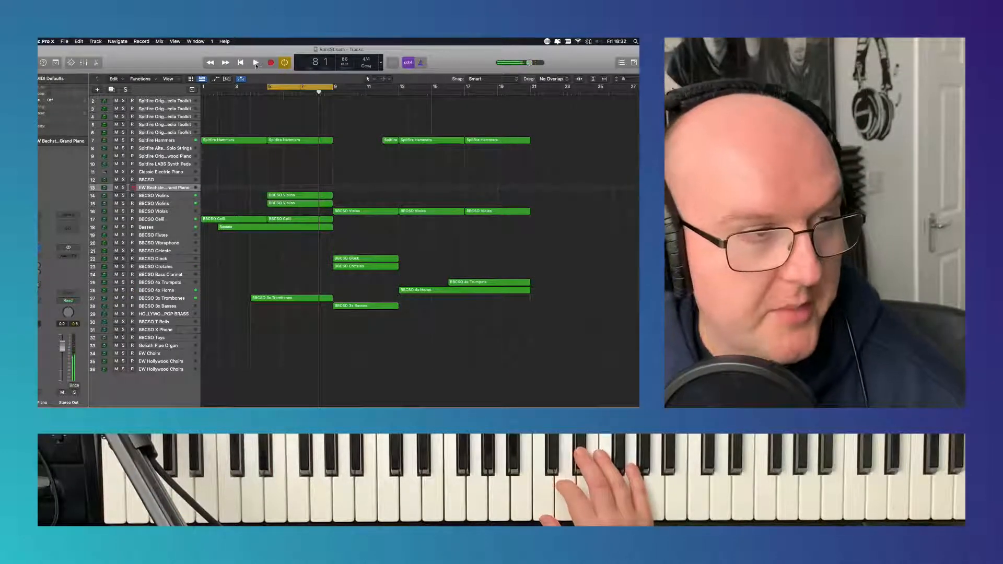
left_click(256, 63)
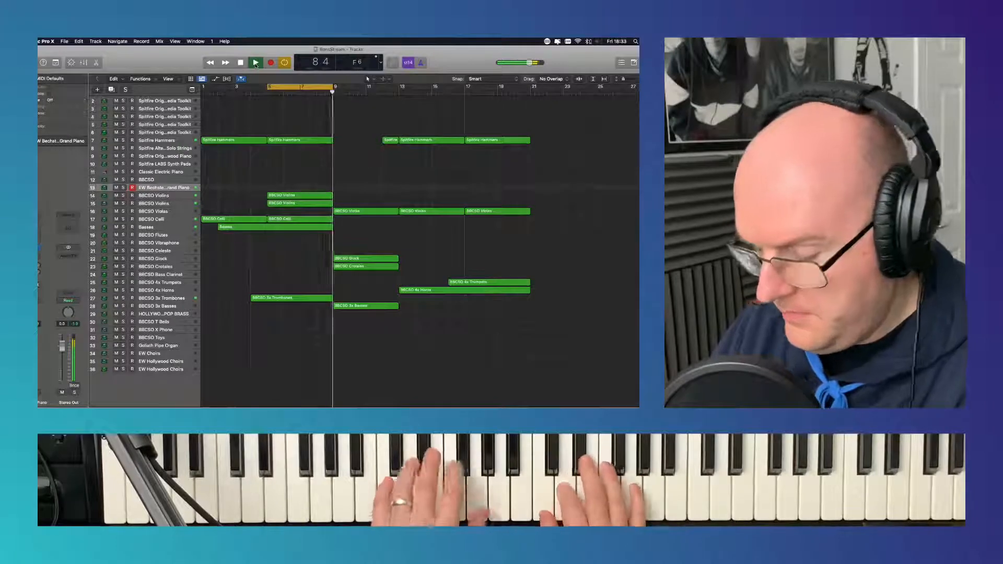
left_click(255, 63)
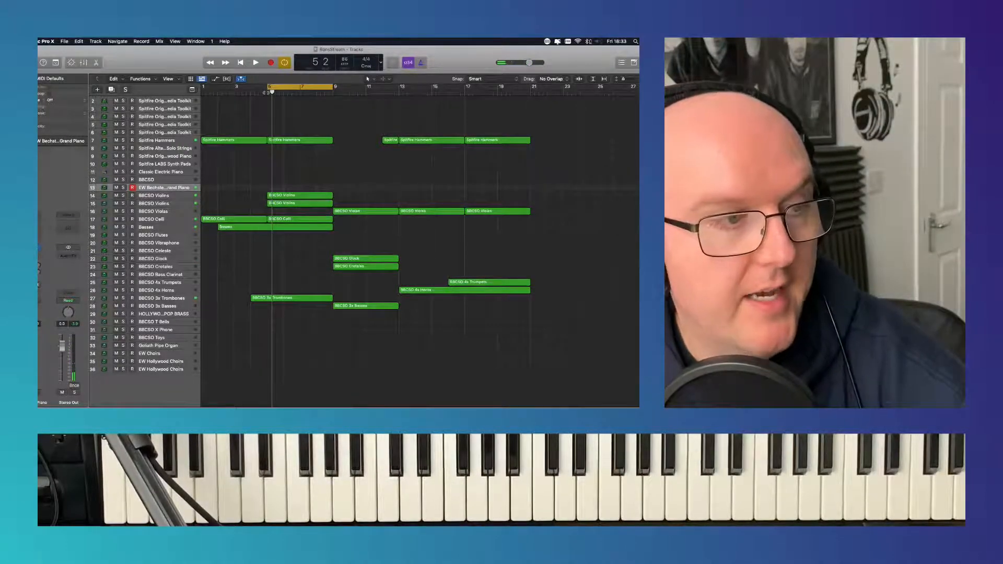
left_click(256, 63)
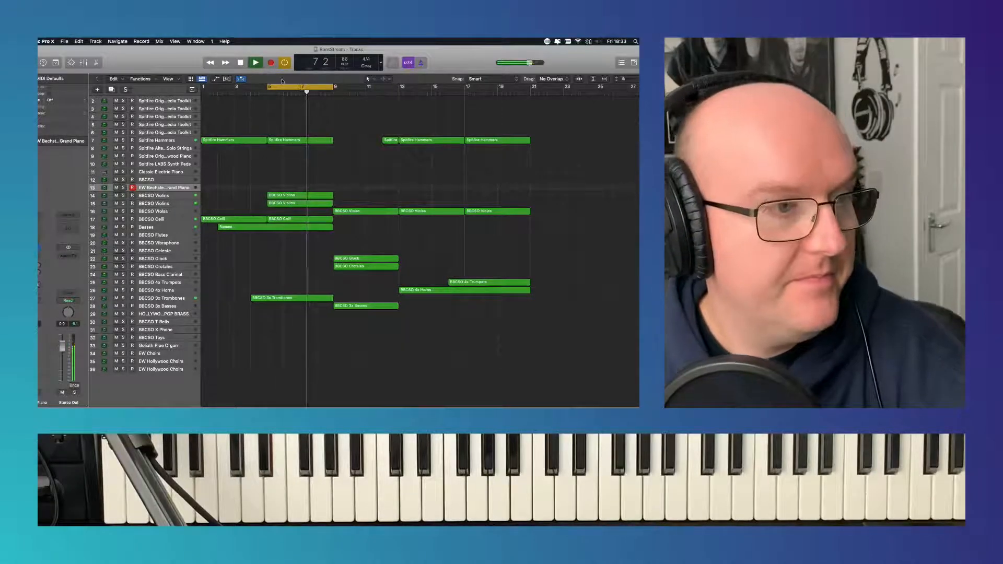
key("c")
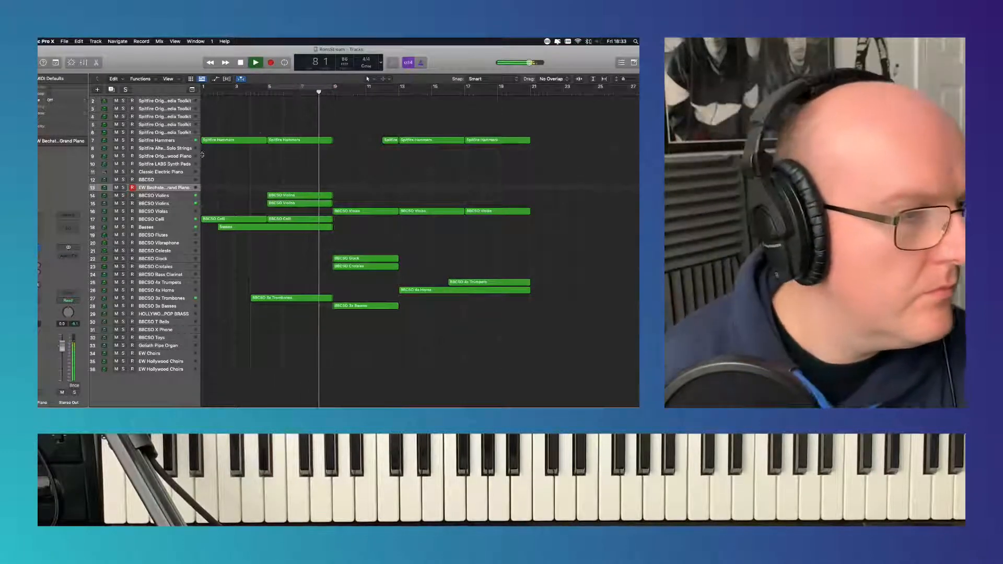
- Try recording a part on the first BBCSO Violins track over the section from bar 13, and discard the take
left_click(174, 196)
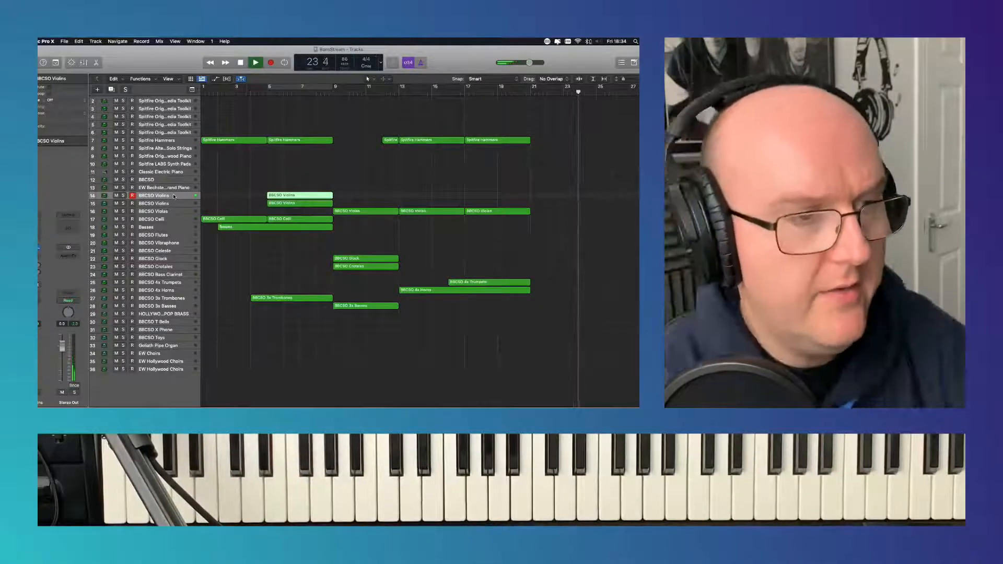
left_click(402, 93)
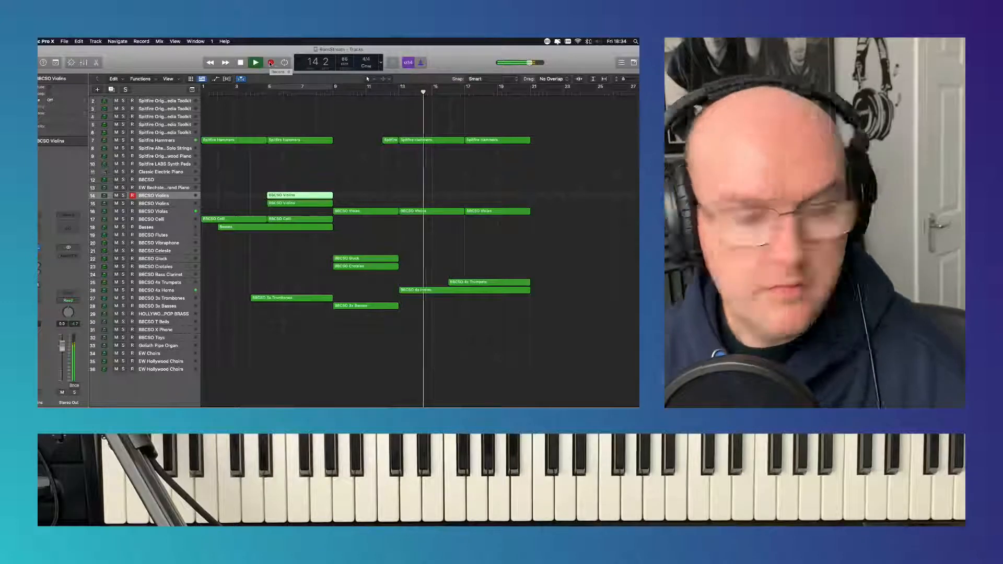
left_click(271, 63)
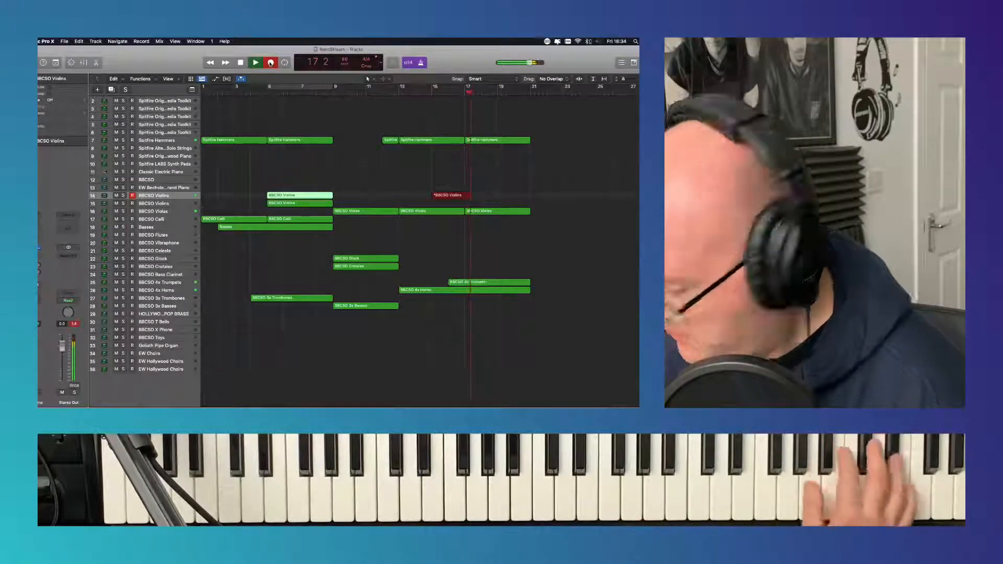
key("space")
key("Delete")
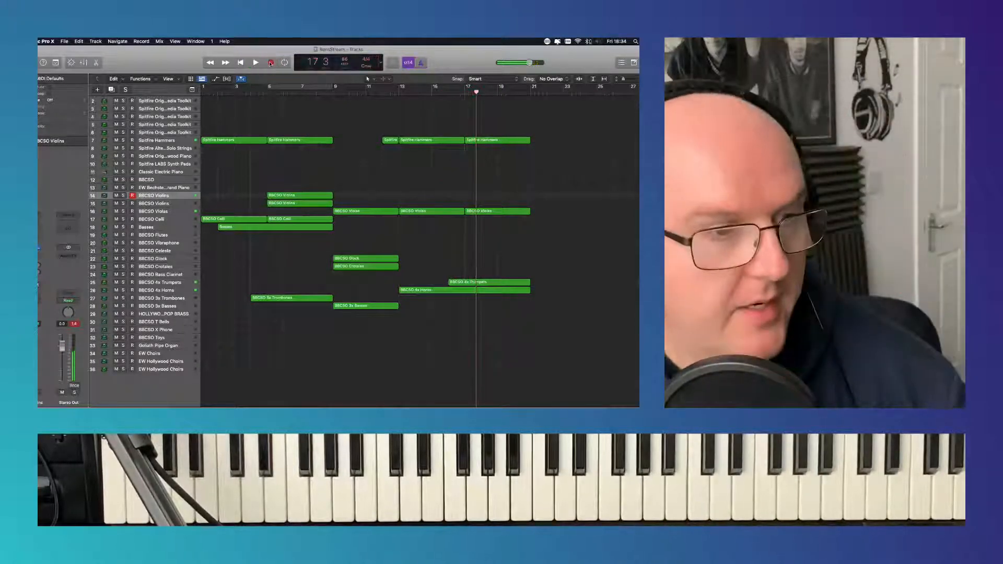
- Record a new part on the first BBCSO Violins track from bar 15 to bar 21 and play it back
left_click(433, 93)
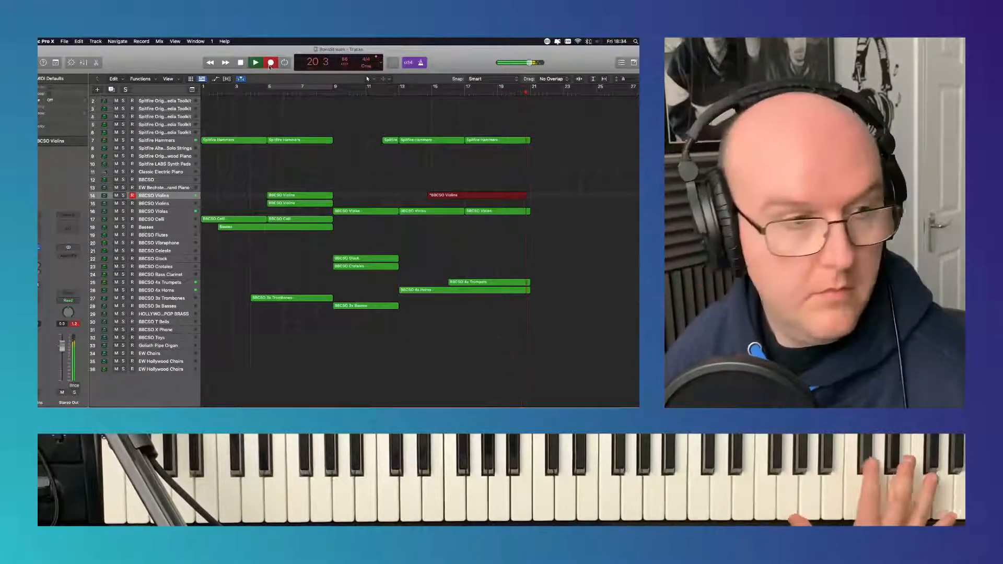
key("space")
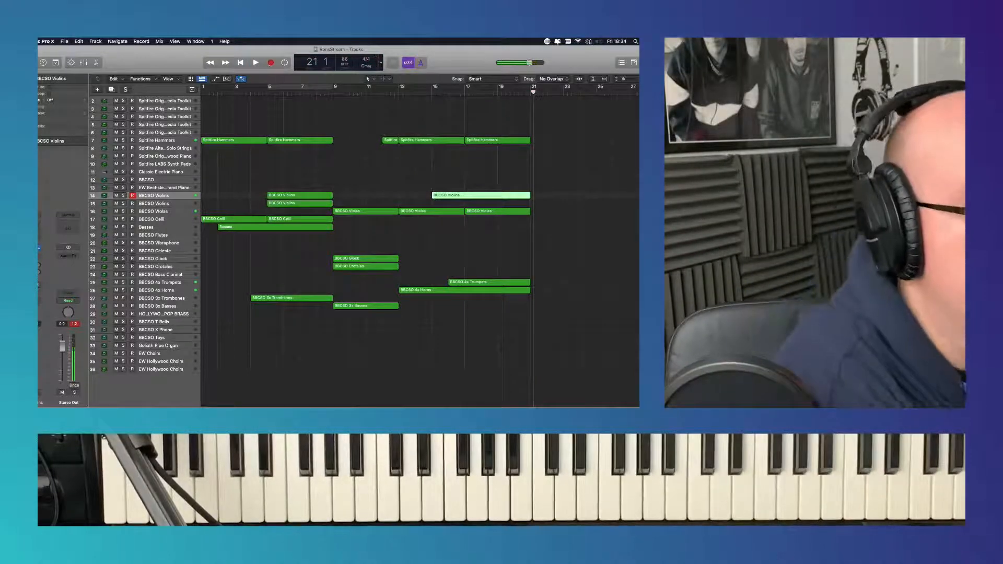
key("shift+space")
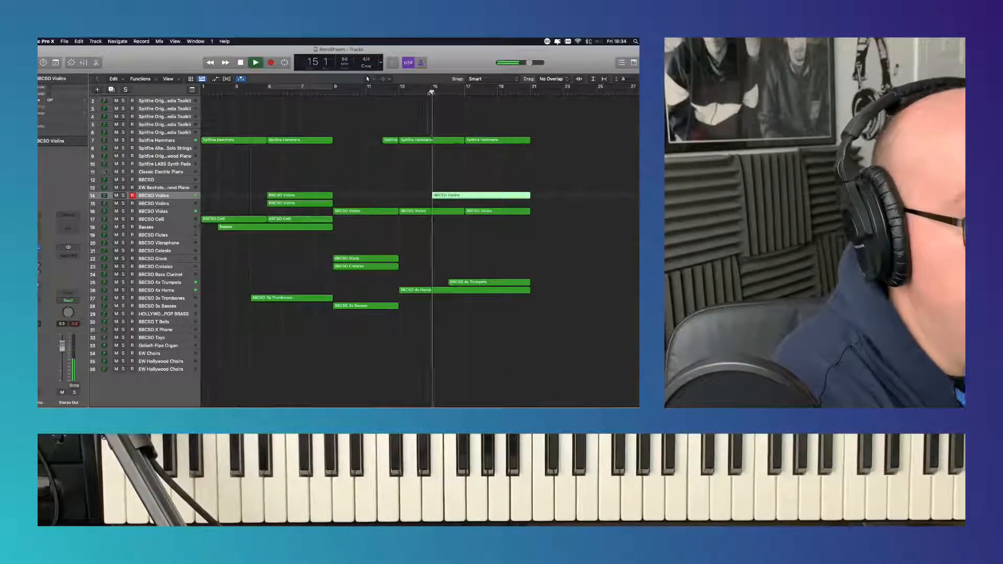
- Quantize all notes of the new region on the first BBCSO Violins track to 1/16 Note
double_click(479, 196)
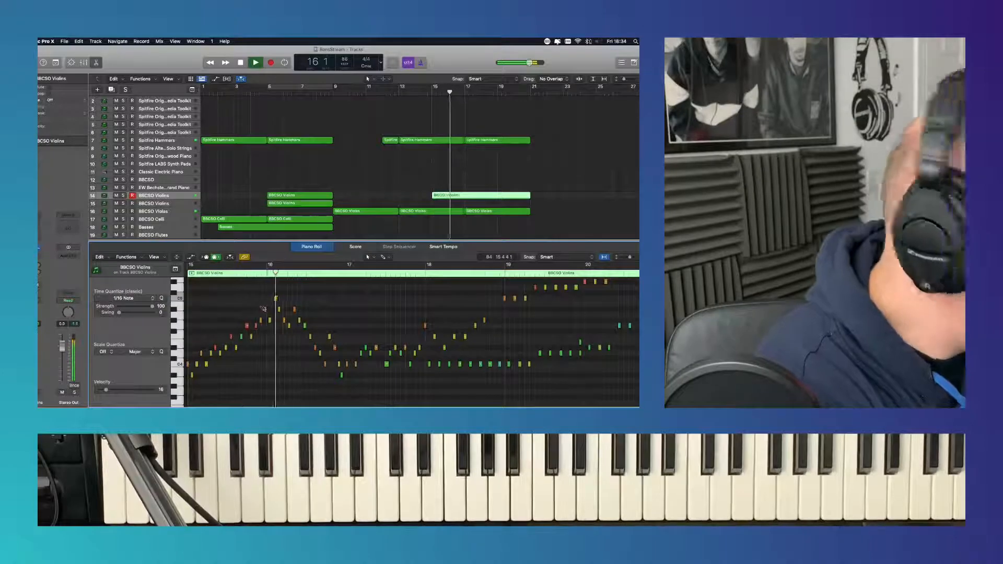
key("super+a")
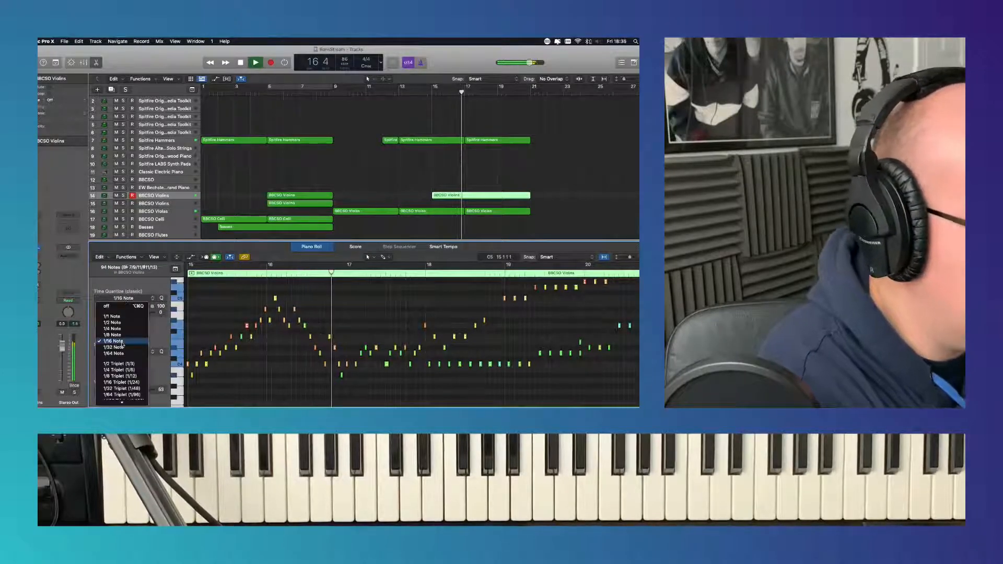
key("p")
left_click(383, 205)
- Record a part on the second BBCSO Violins track from bar 15 to bar 21
left_click(173, 205)
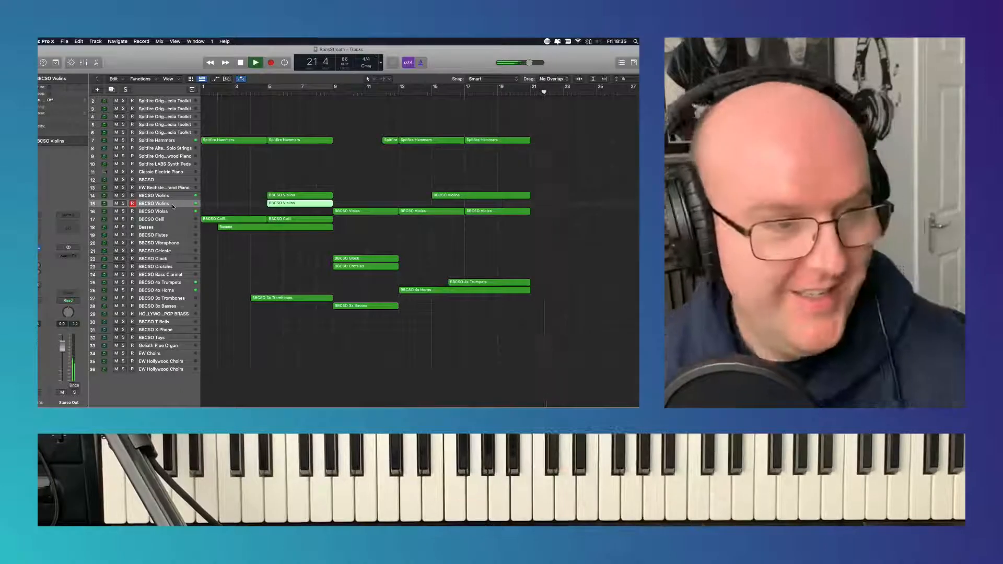
left_click(434, 92)
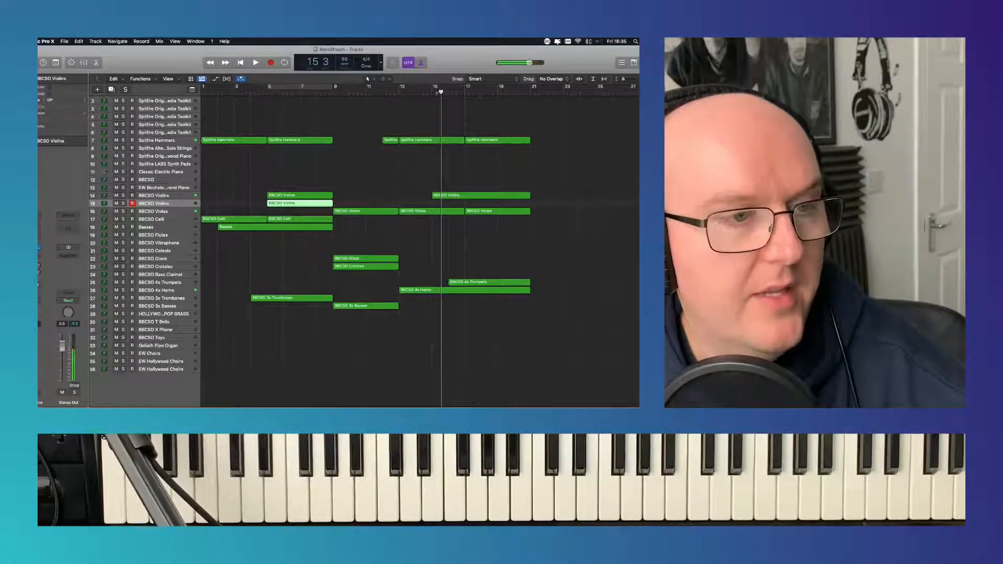
left_click(431, 91)
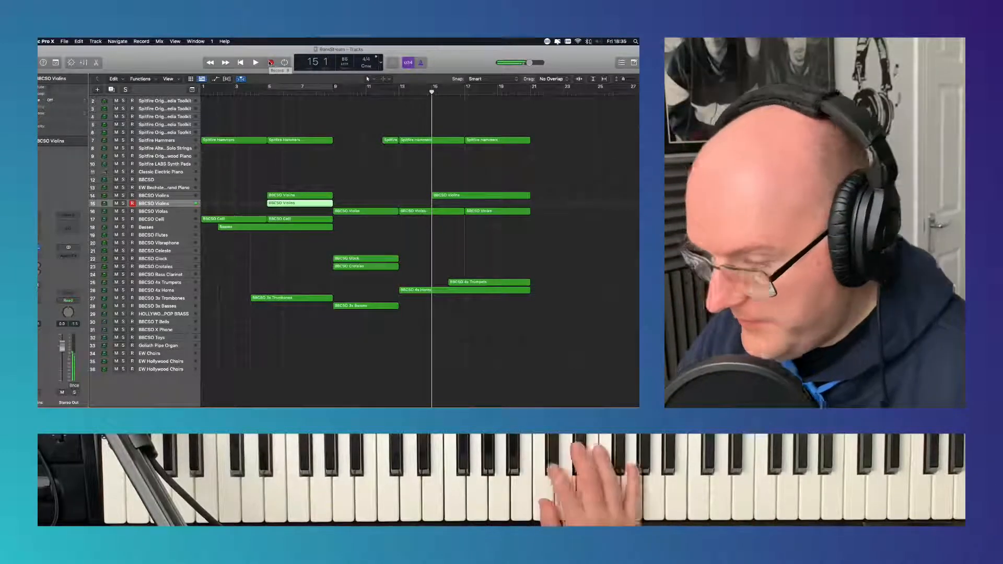
left_click(271, 63)
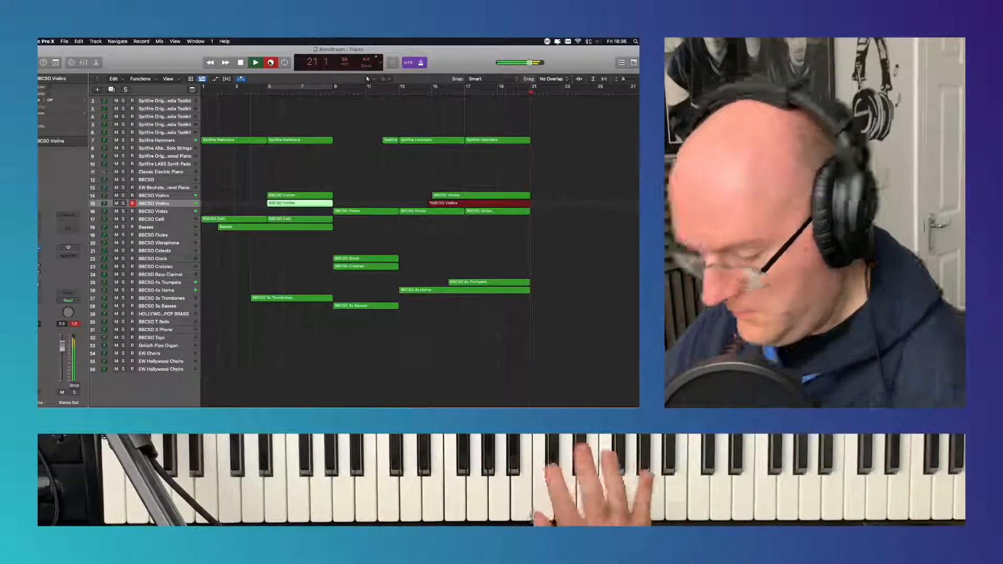
key("space")
key("space")
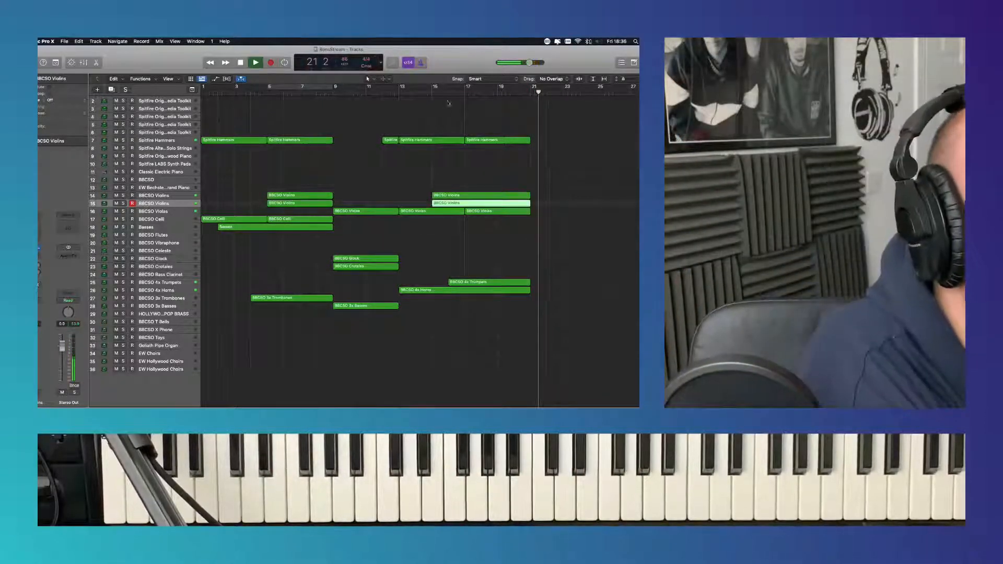
- Quantize all notes of the new region on the second BBCSO Violins track to 1/16 Note
left_click(427, 93)
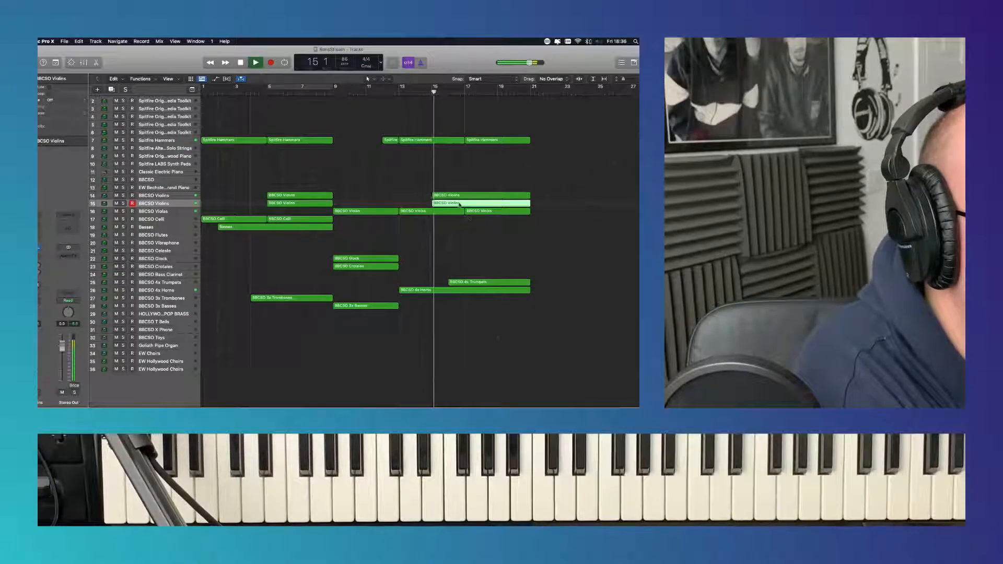
key("e")
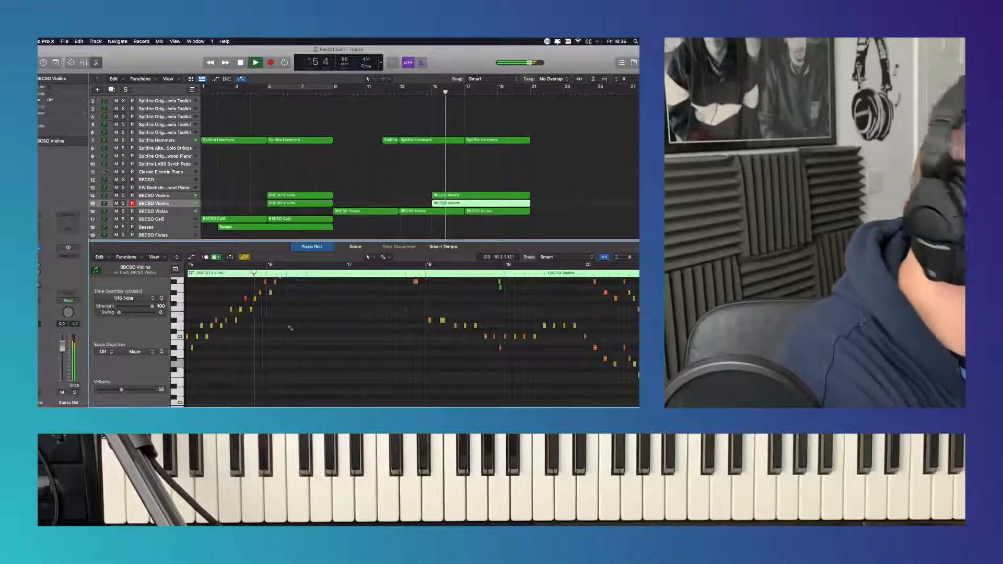
key("super+a")
left_click(124, 297)
left_click(126, 341)
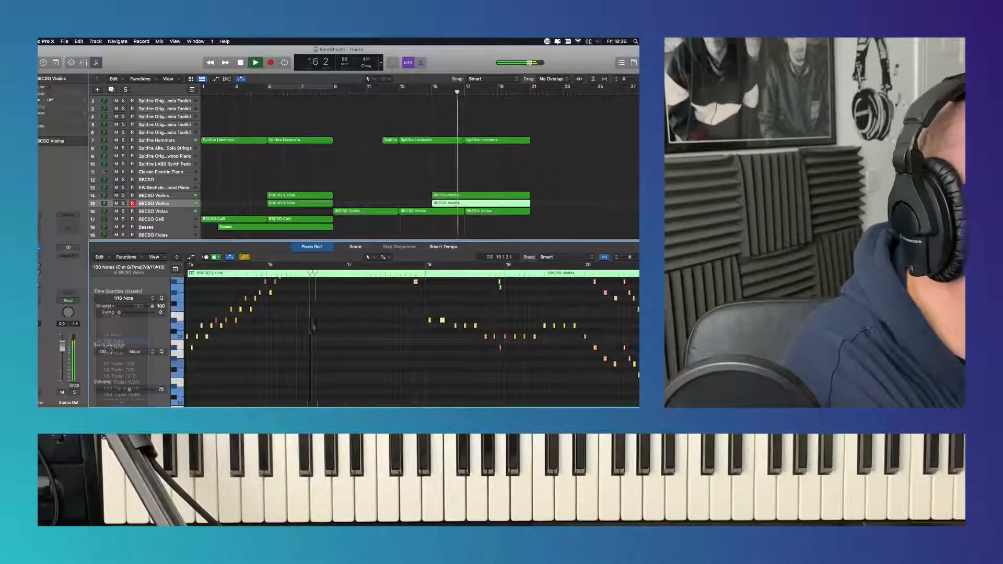
- Check the notes of the second BBCSO Violins part while playing back from bar 16, and close the note editor
scroll(286, 341, "up", 3)
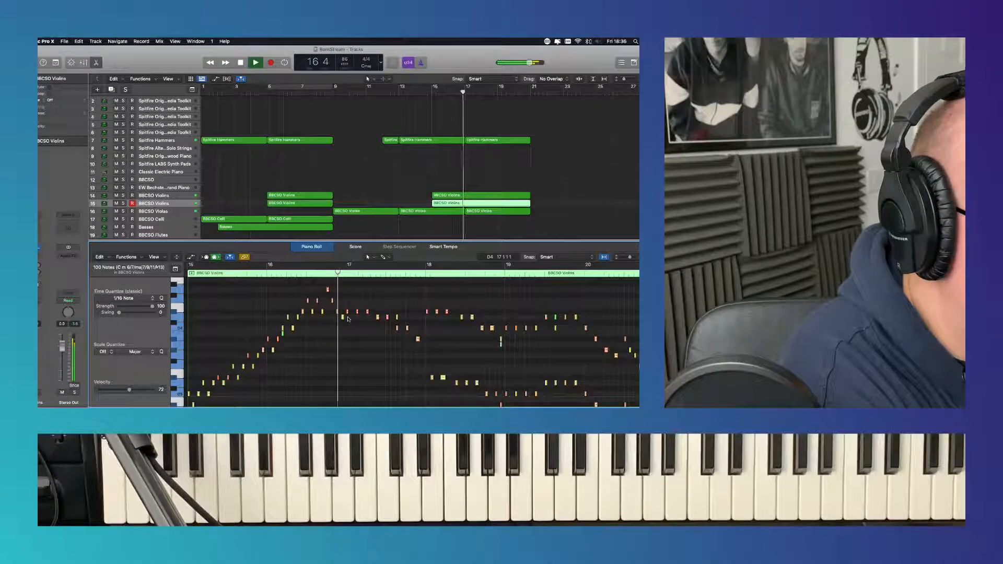
left_click(283, 336)
key("space")
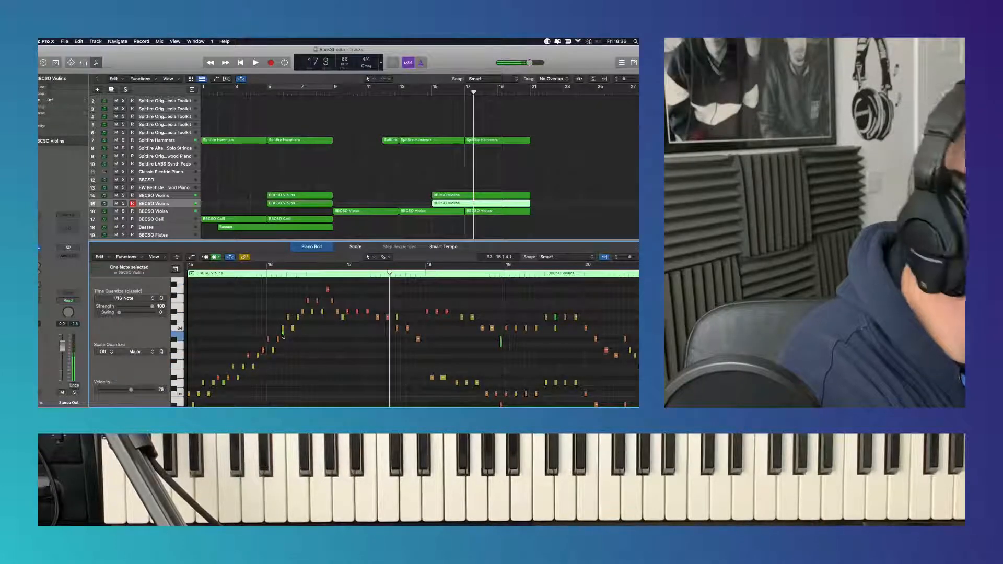
left_click(269, 266)
key("space")
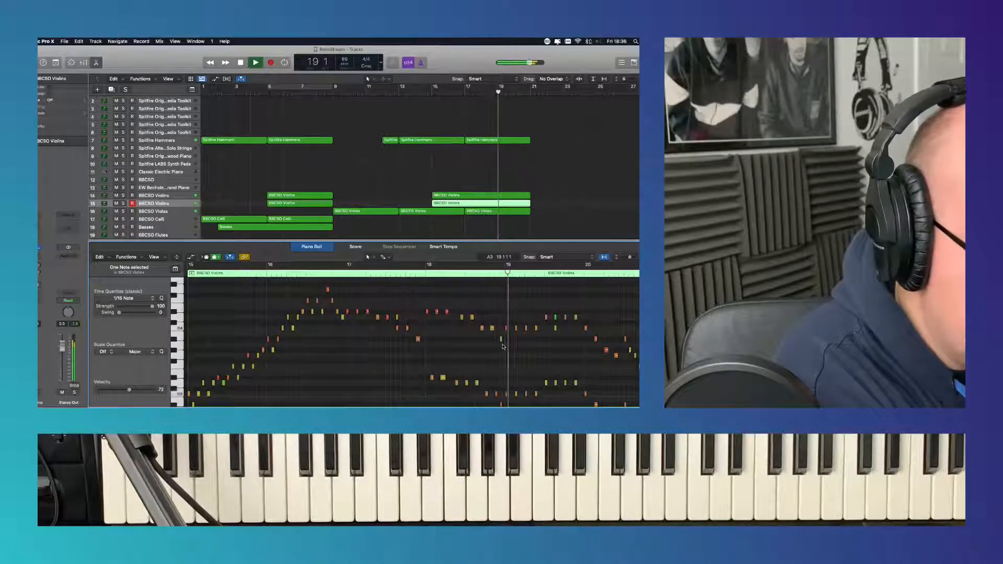
left_click(323, 248)
left_click(305, 188)
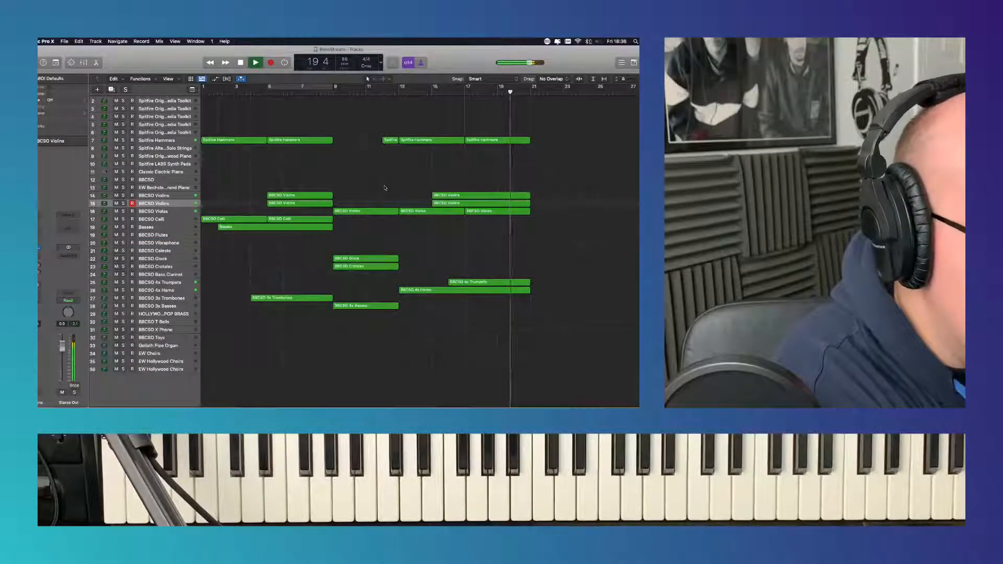
- Play the whole arrangement back from bar 1
scroll(305, 188, "right", 2)
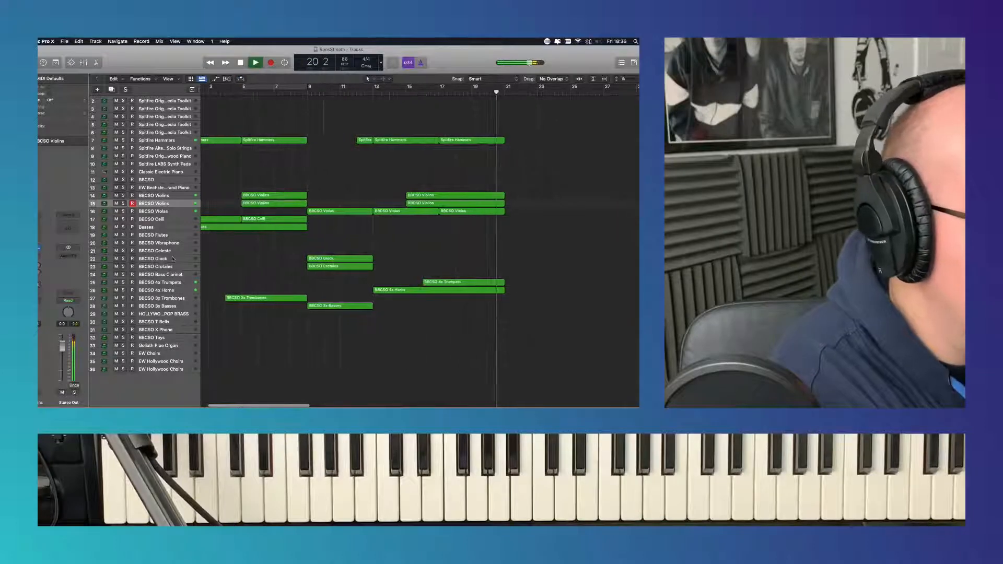
left_click(256, 63)
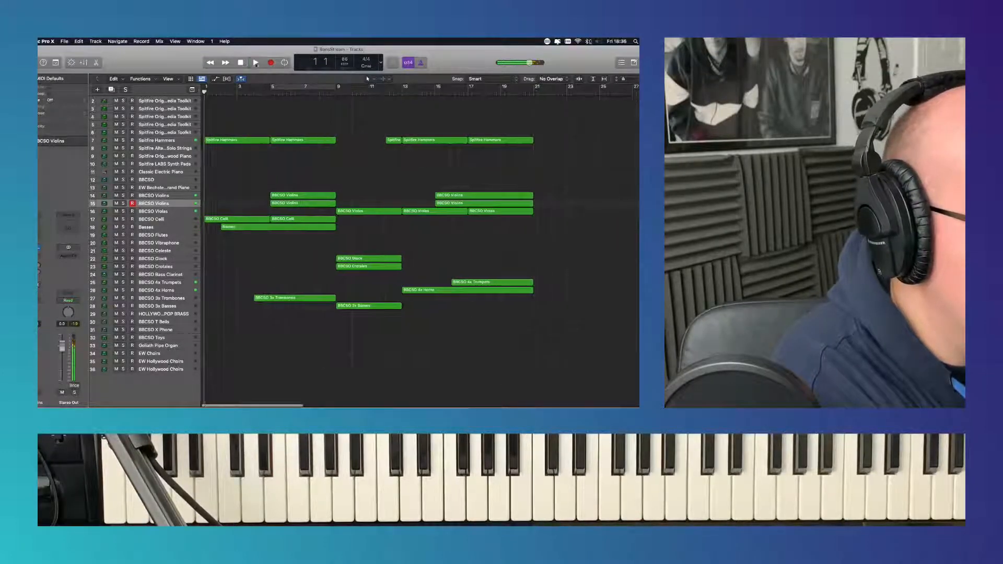
left_click(256, 63)
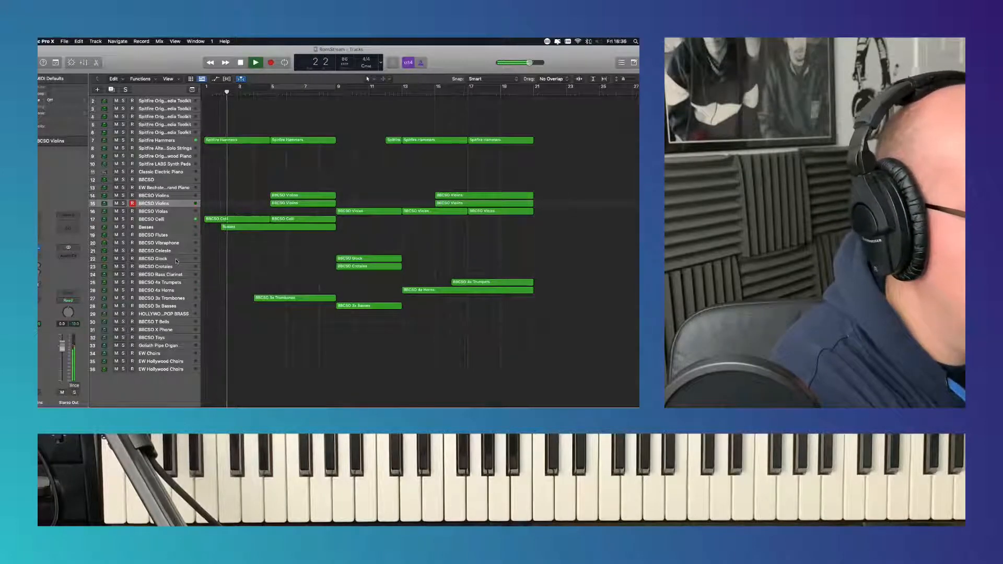
- Record a part on the BBCSO 4x Horns track from bar 5 to about bar 9
left_click(182, 291)
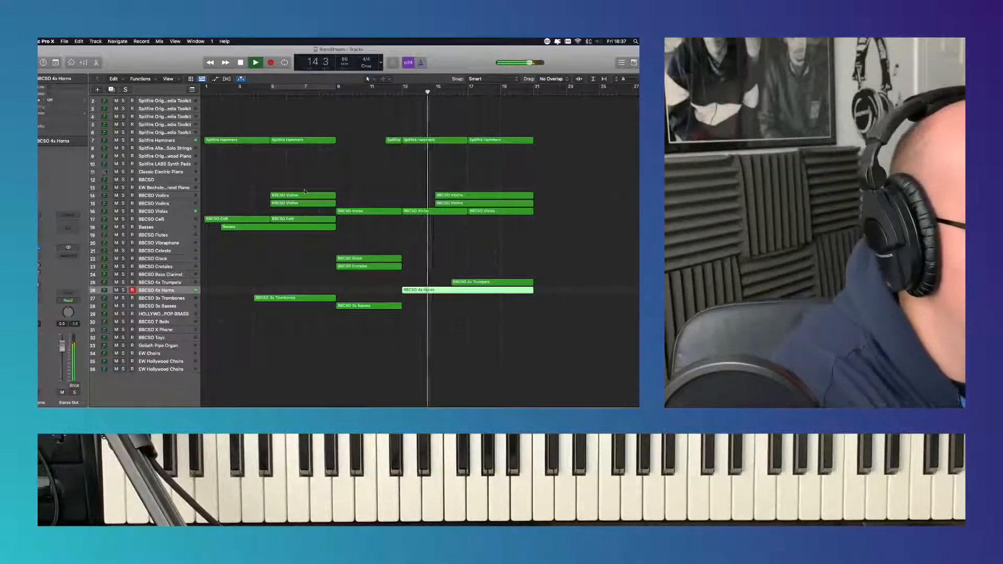
key("space")
left_click(271, 94)
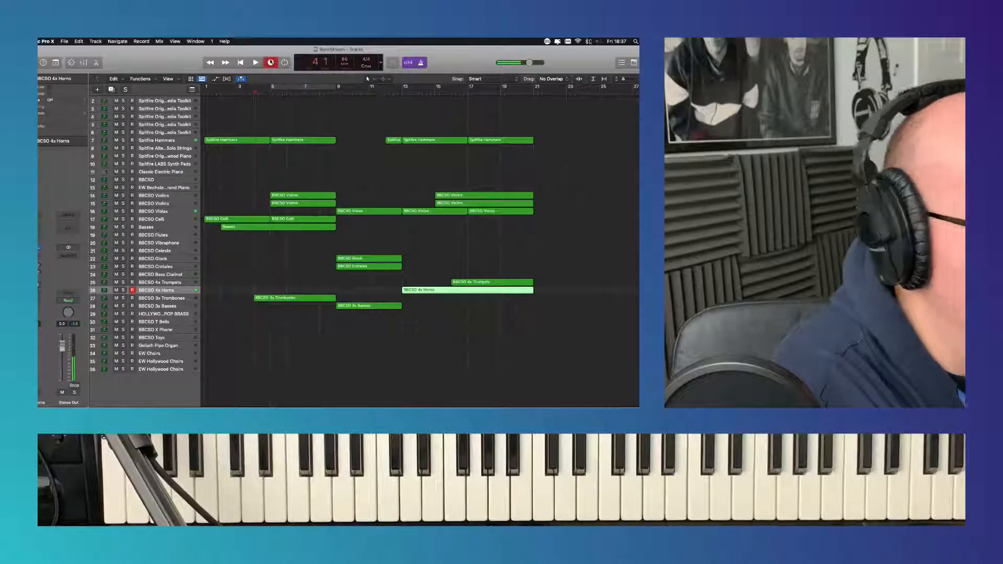
left_click(271, 62)
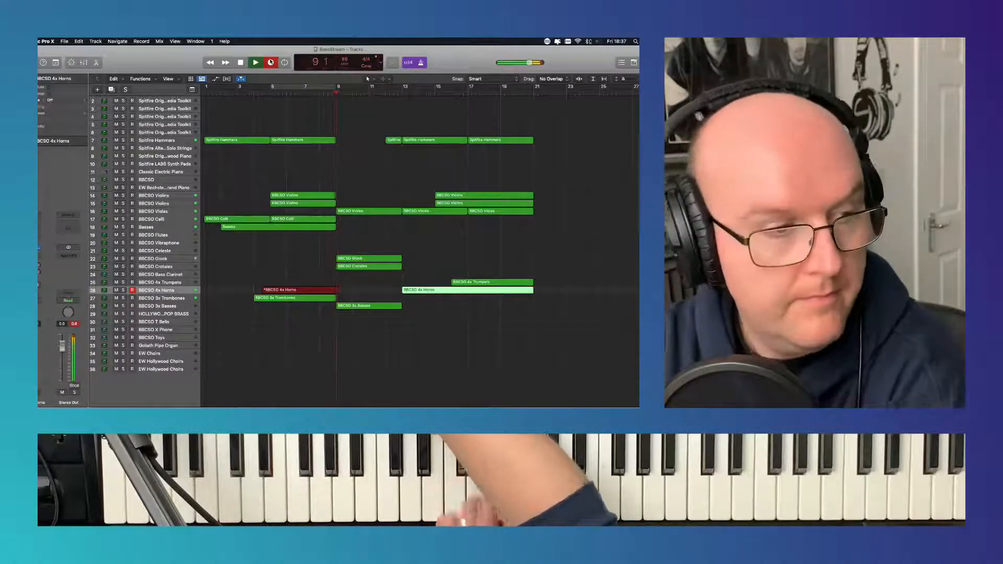
left_click(271, 63)
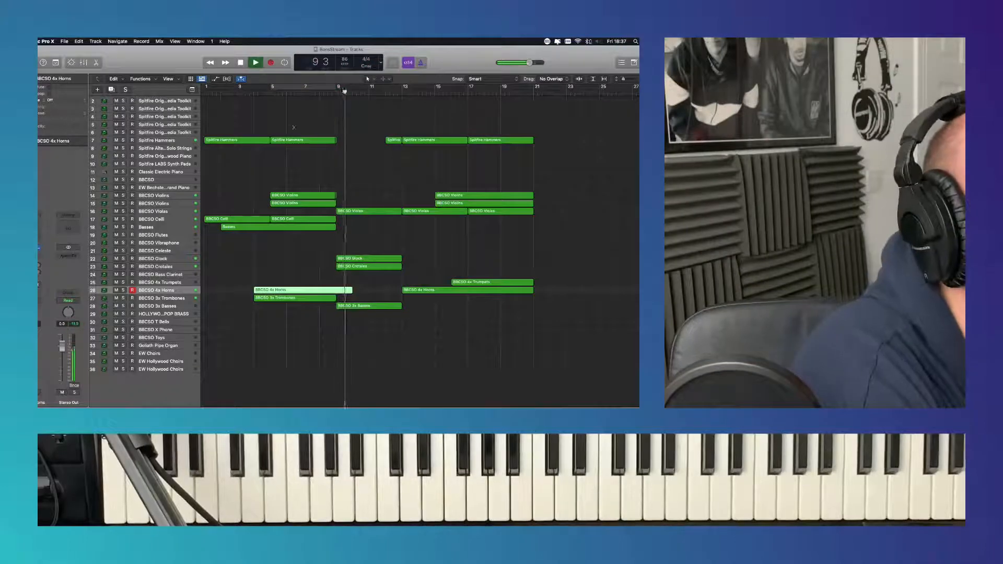
- Play back the new BBCSO 4x Horns region and quantize all of its notes to 1/8 Note
left_click(245, 93)
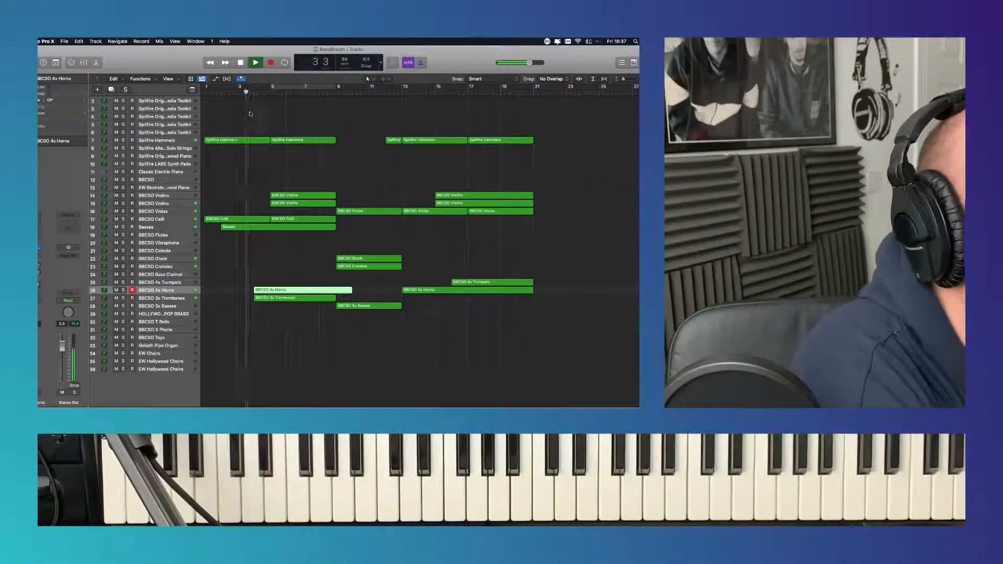
double_click(310, 290)
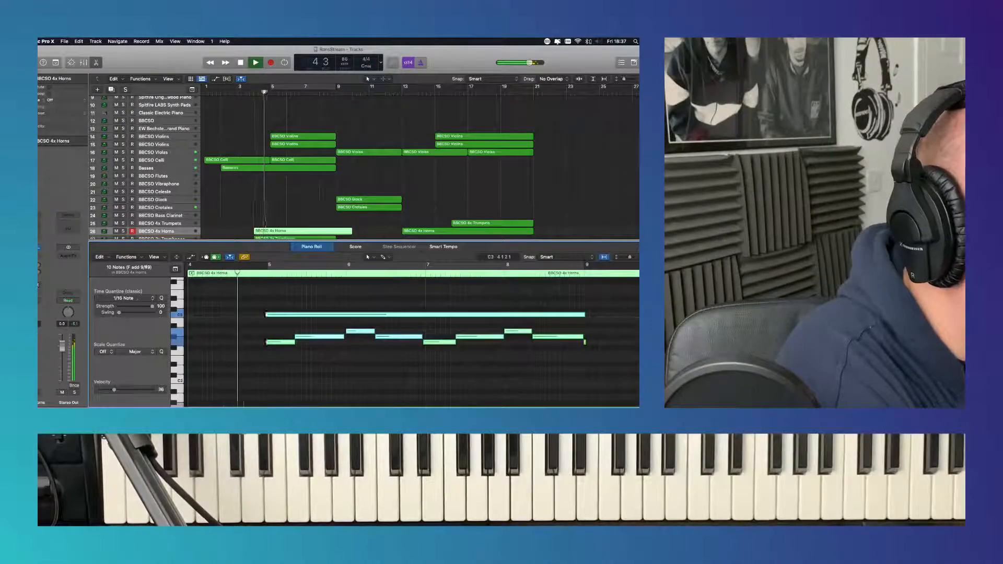
left_click(124, 299)
left_click(123, 336)
- Delete the stray short note near bar 9 in the new BBCSO 4x Horns region and close the note editor
left_click(619, 349)
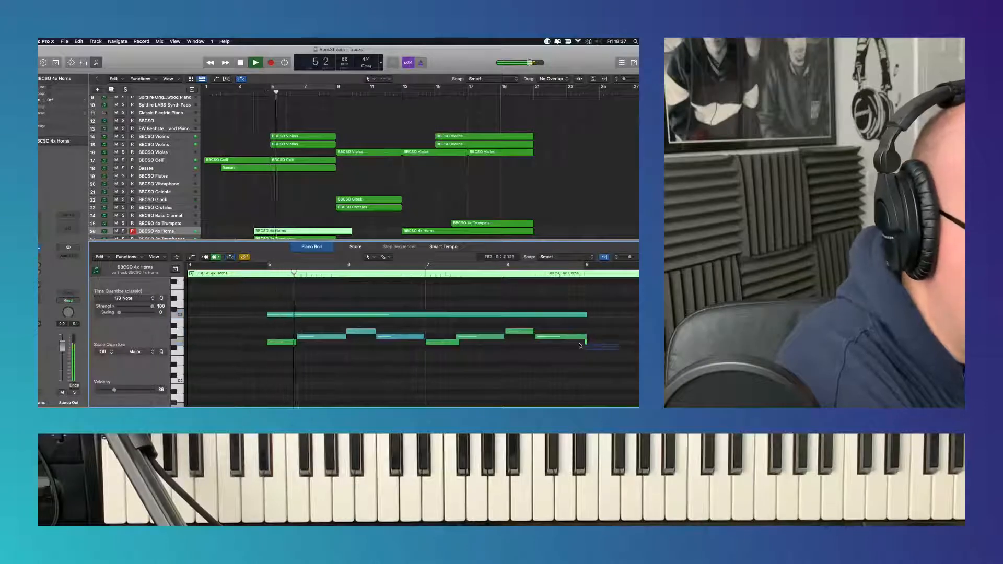
left_click_drag(579, 345, 580, 343)
key("Delete")
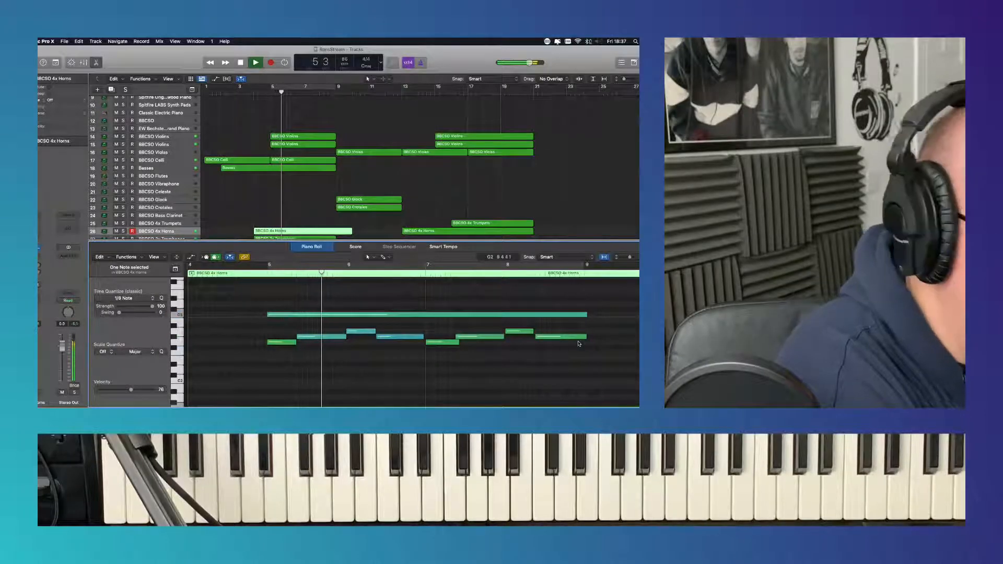
left_click(326, 251)
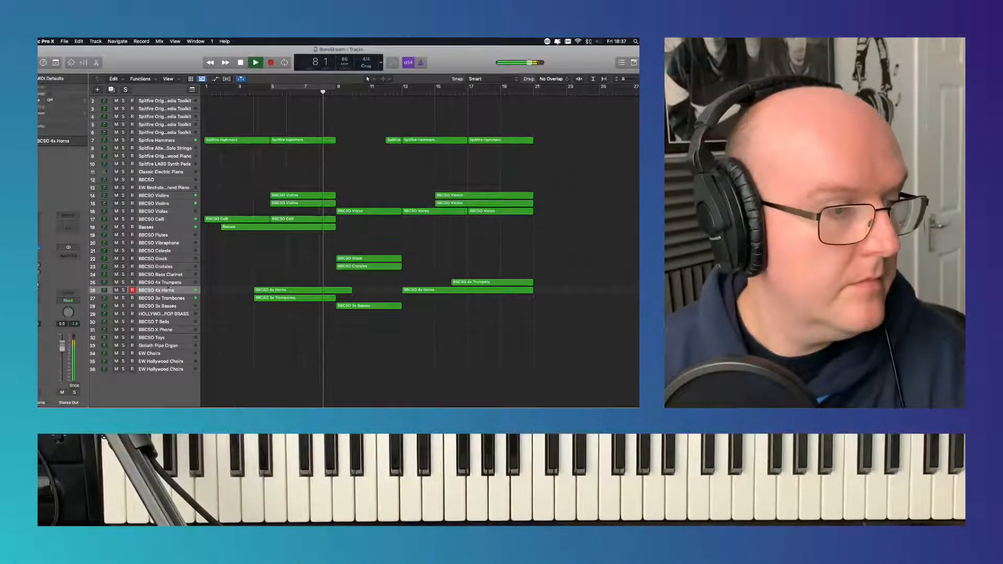
left_click(176, 314)
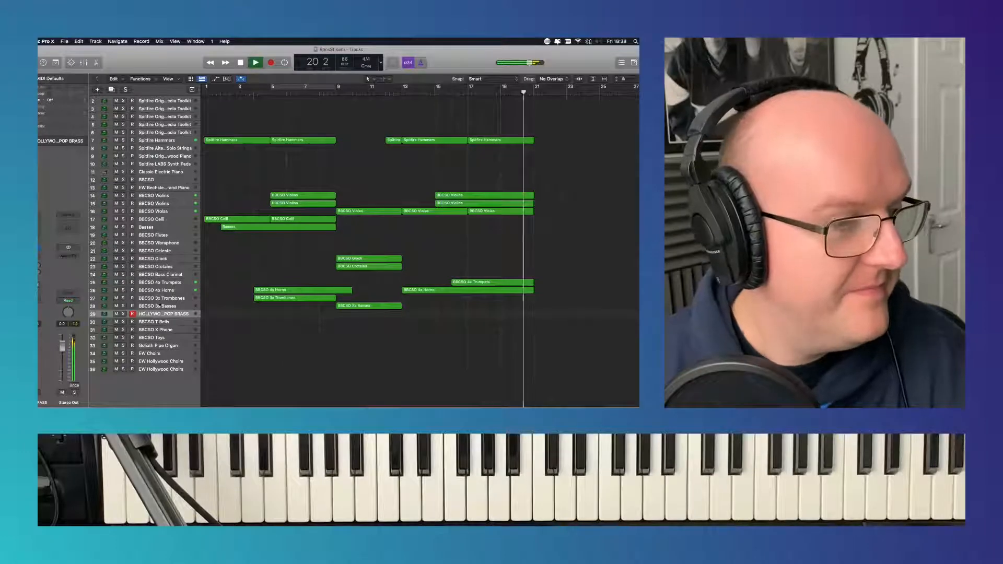
left_click(160, 307)
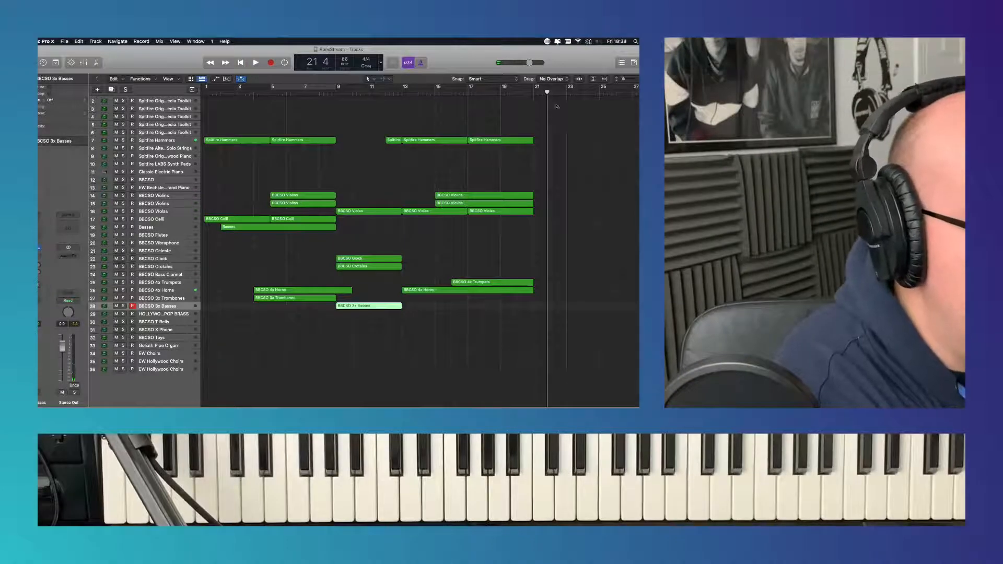
- Record a part on the BBCSO Glock track from bar 21 to bar 25
left_click(534, 94)
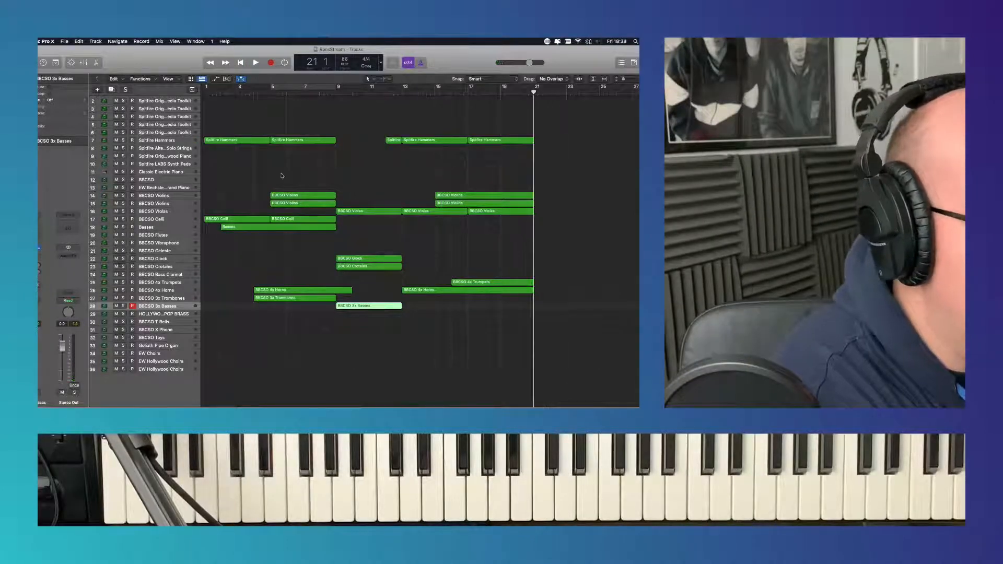
left_click(174, 261)
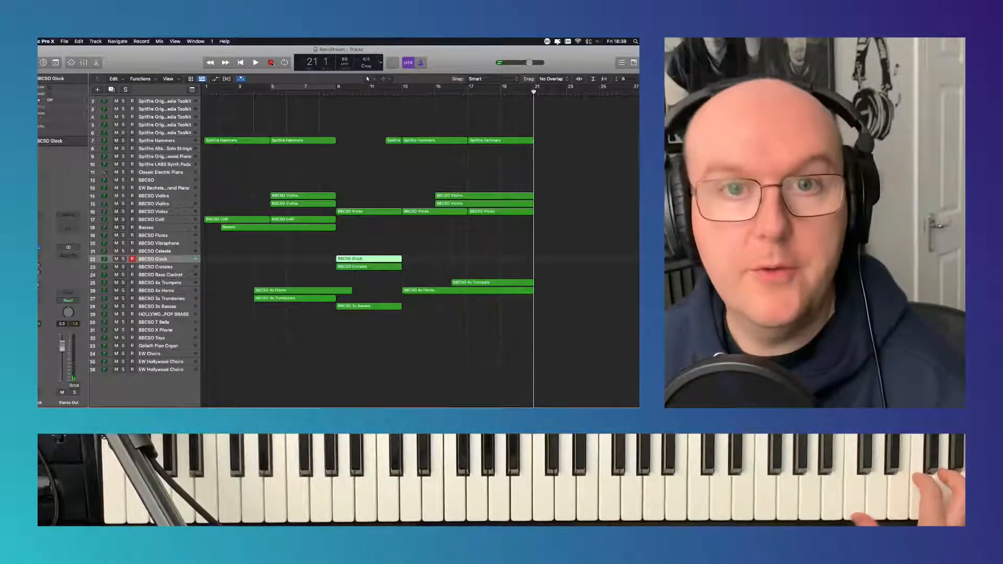
left_click(271, 63)
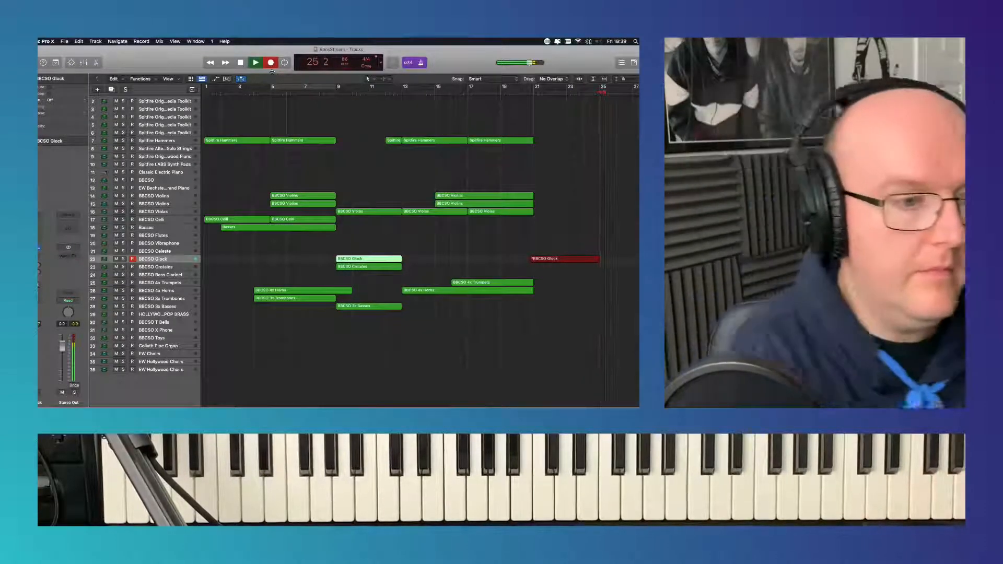
key("space")
- Duplicate the new BBCSO Glock region to bar 25 and quantize all notes of both regions to 1/16 Note
left_click(535, 90)
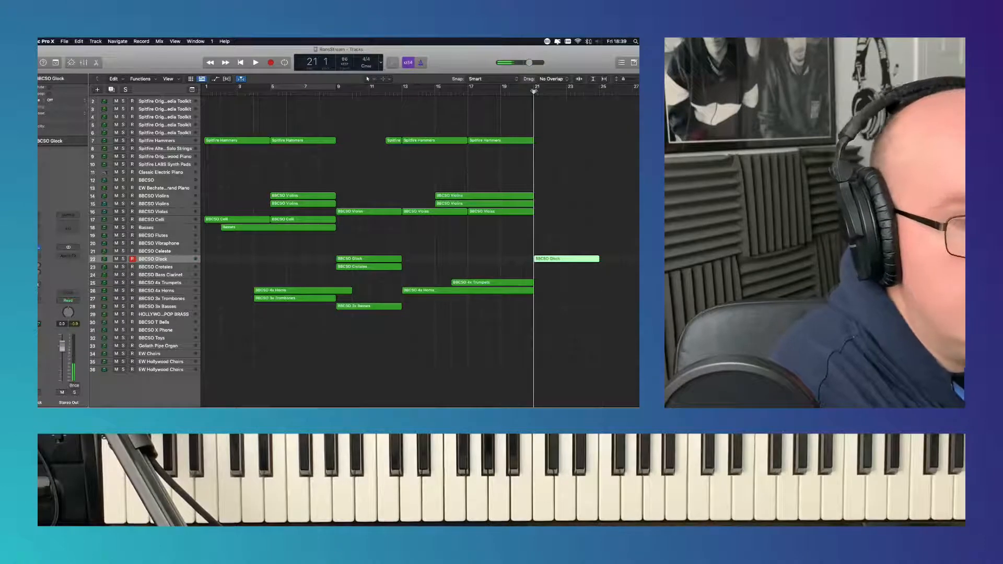
left_click_drag(563, 258, 607, 261)
key("p")
key("super+a")
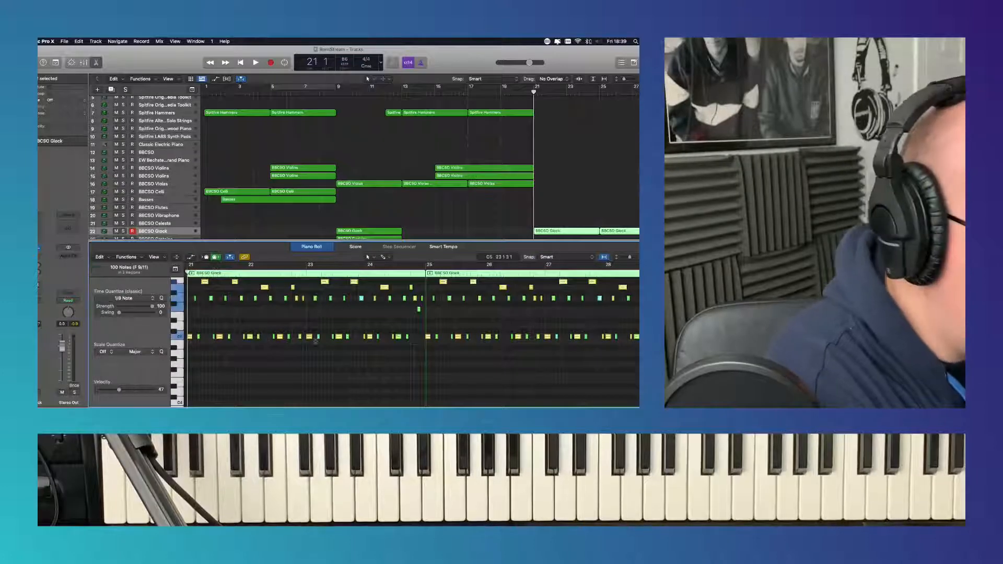
left_click(137, 298)
left_click(114, 341)
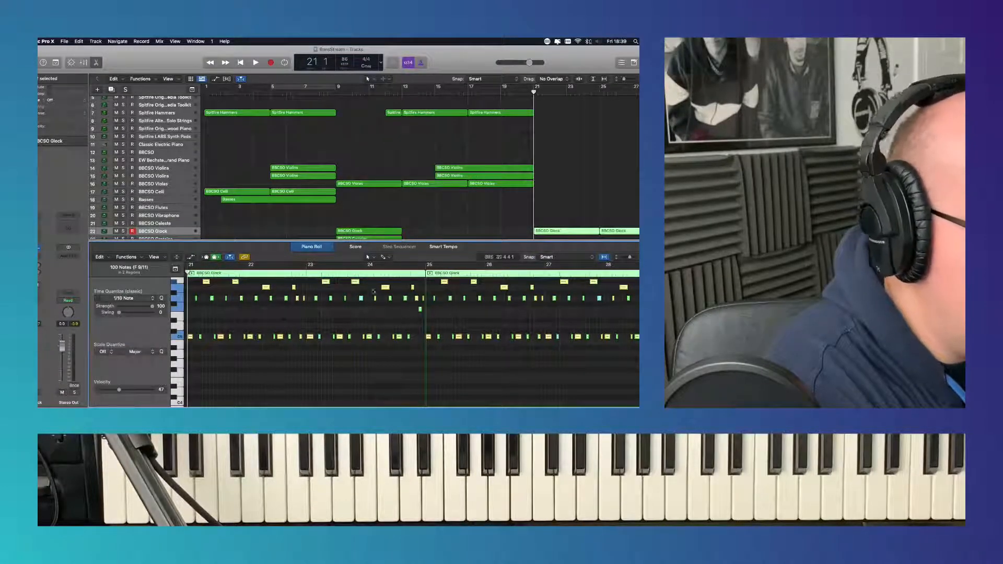
key("p")
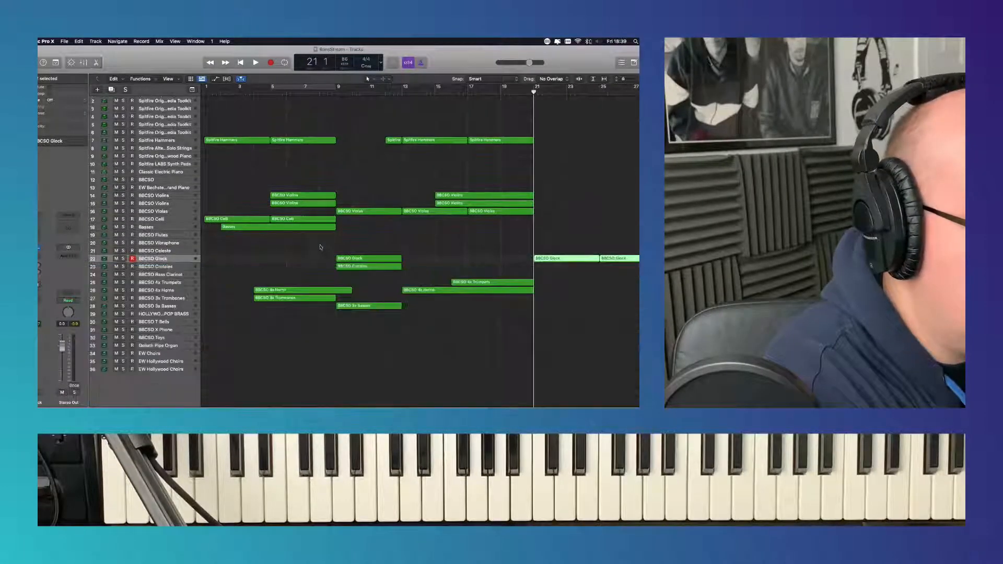
- Load the Woodwinds Flutes a3 instrument with the Staccatissimo articulation on the BBCSO Flutes track
left_click(172, 236)
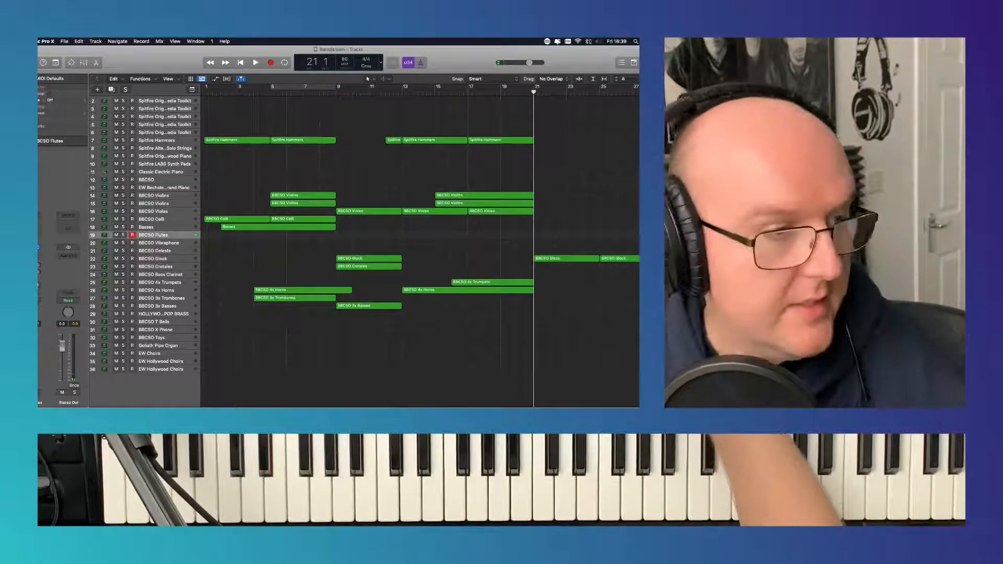
left_click(38, 247)
left_click(393, 188)
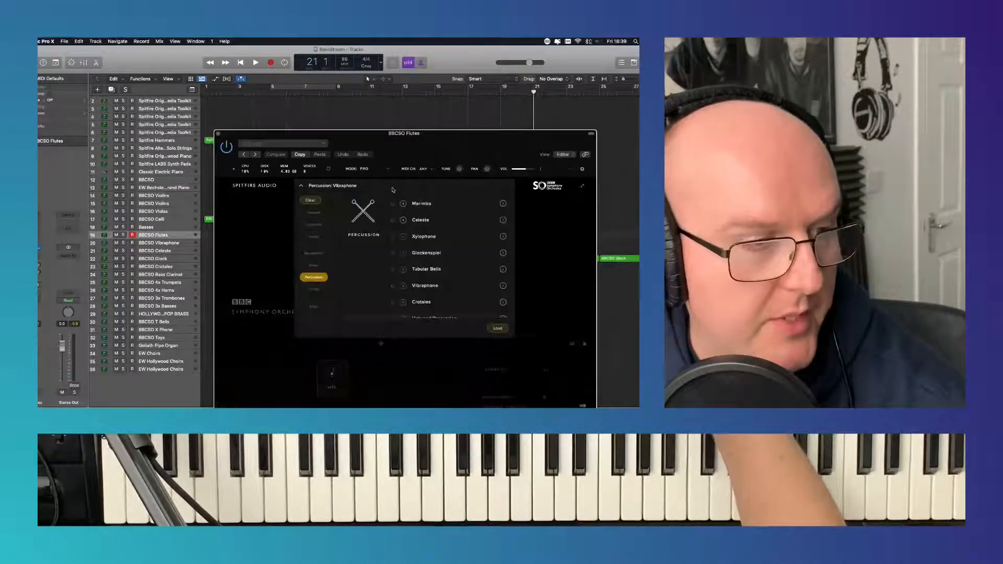
left_click(313, 253)
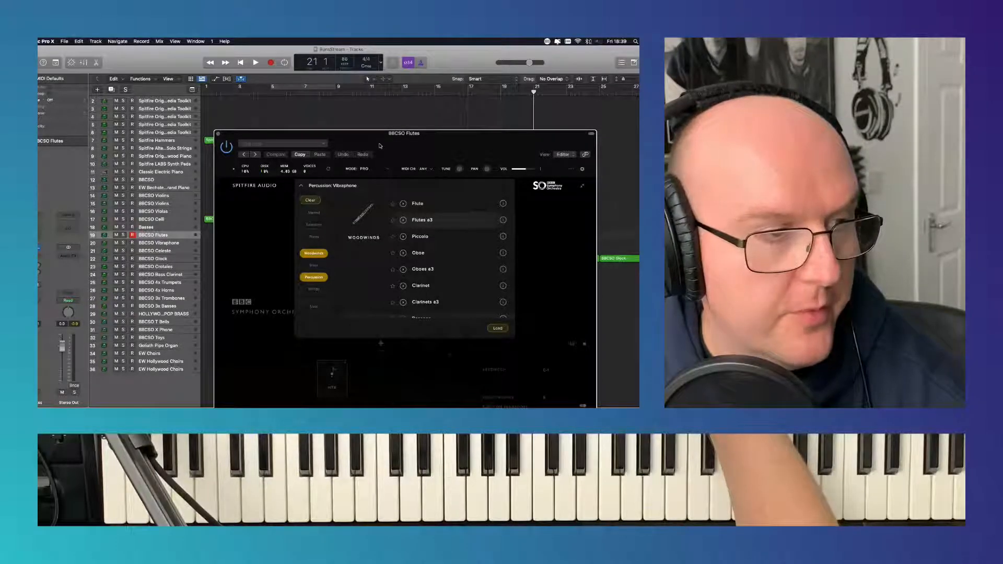
left_click_drag(380, 146, 378, 85)
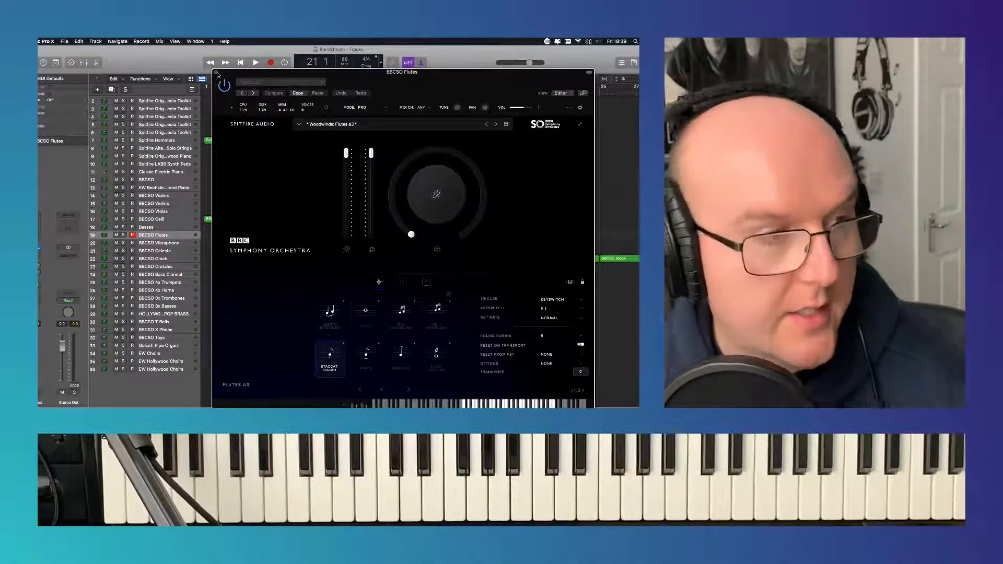
left_click(217, 72)
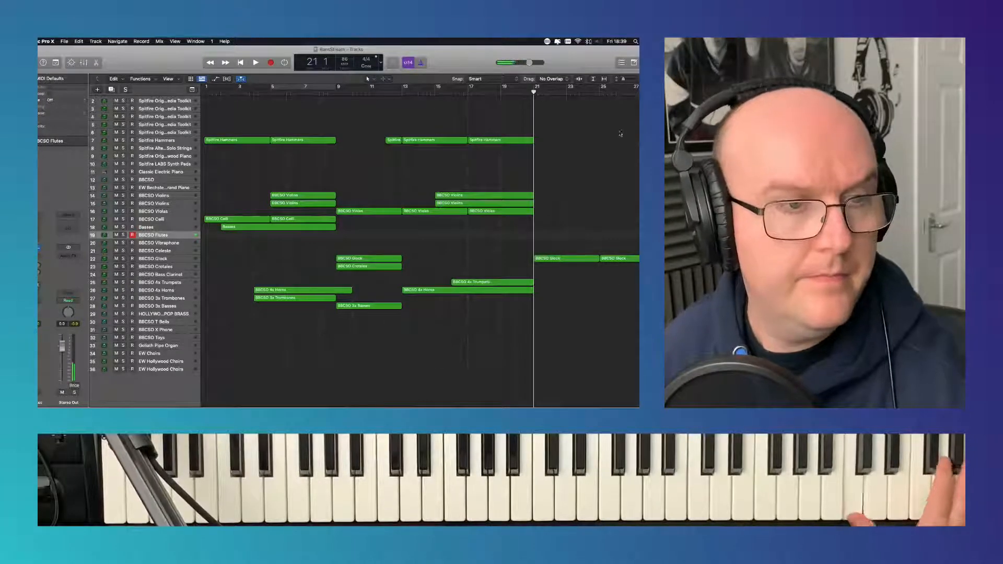
- Record a part on the BBCSO Flutes track from bar 25 to bar 29
left_click(539, 258)
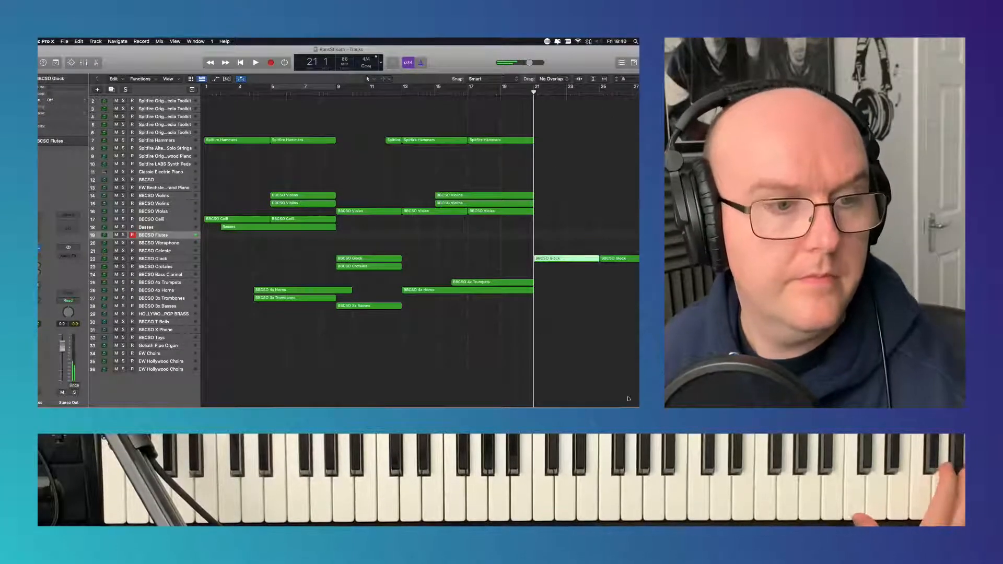
left_click(600, 93)
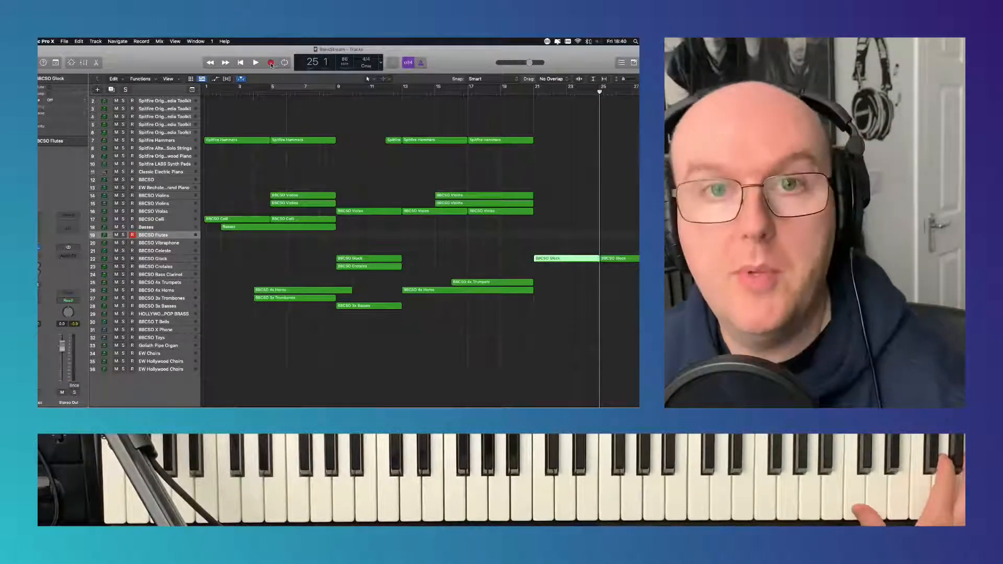
left_click(271, 63)
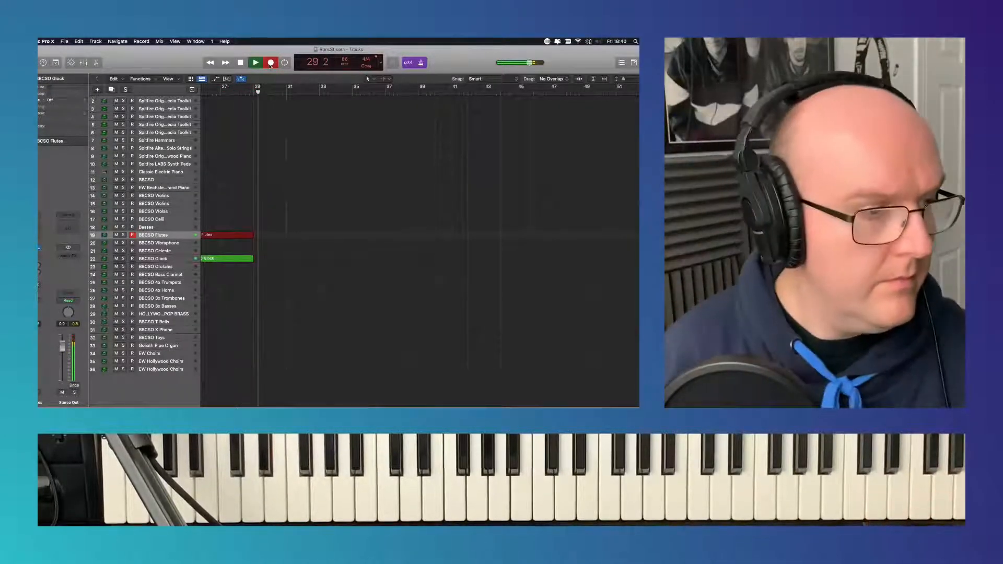
key("space")
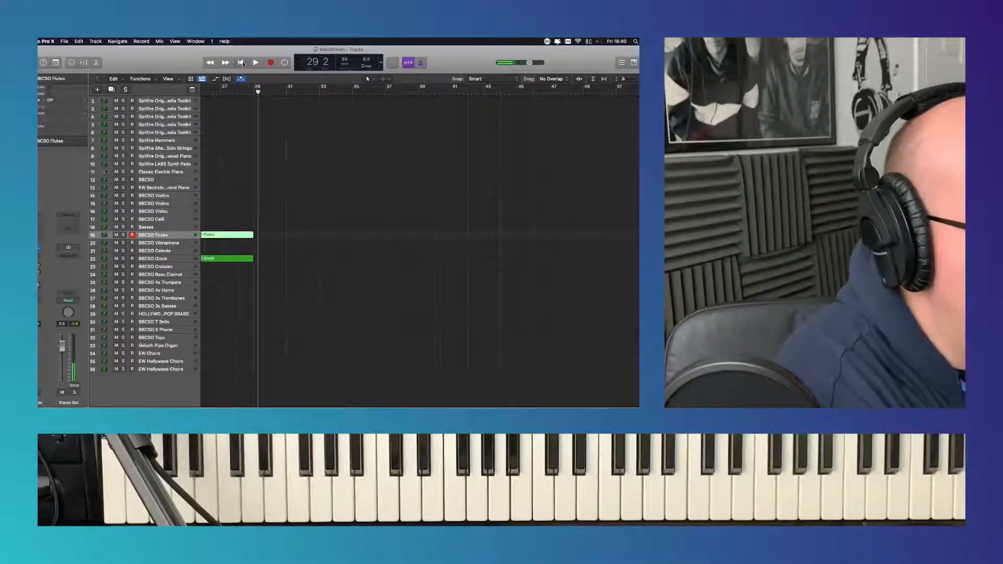
- Record a part on the BBCSO Crotales track from bar 25 to bar 29
key("Return")
left_click(600, 93)
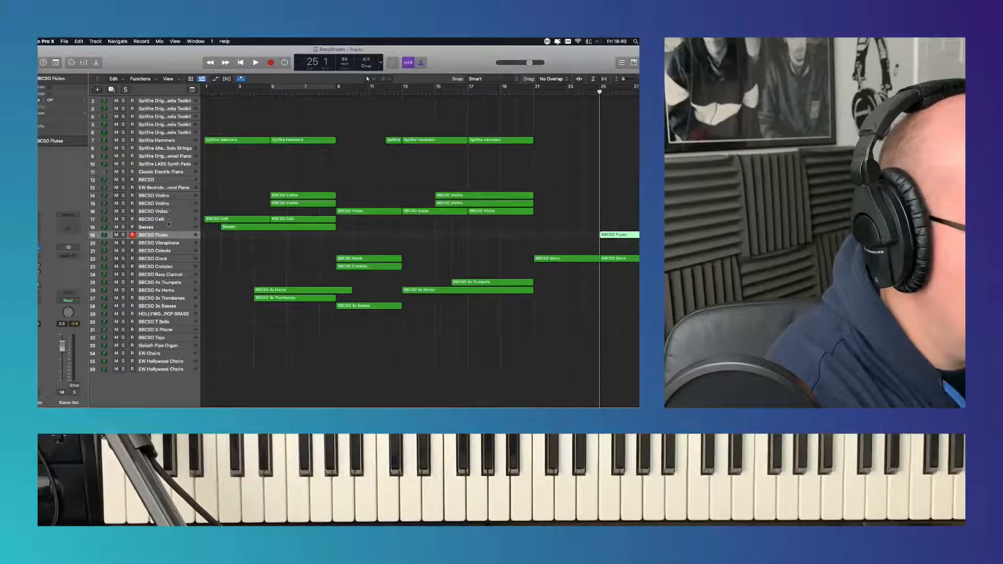
left_click(175, 267)
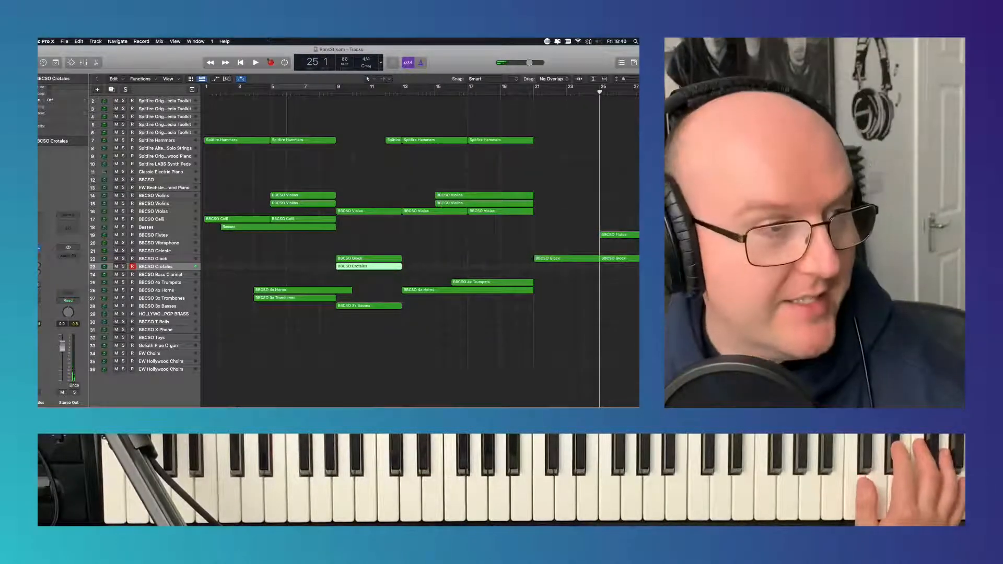
left_click(271, 63)
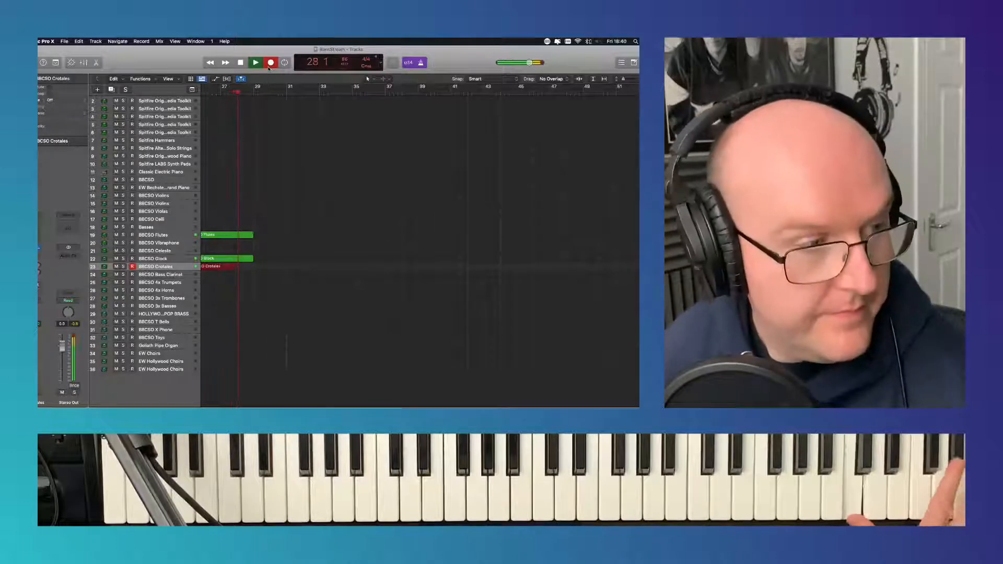
left_click(241, 63)
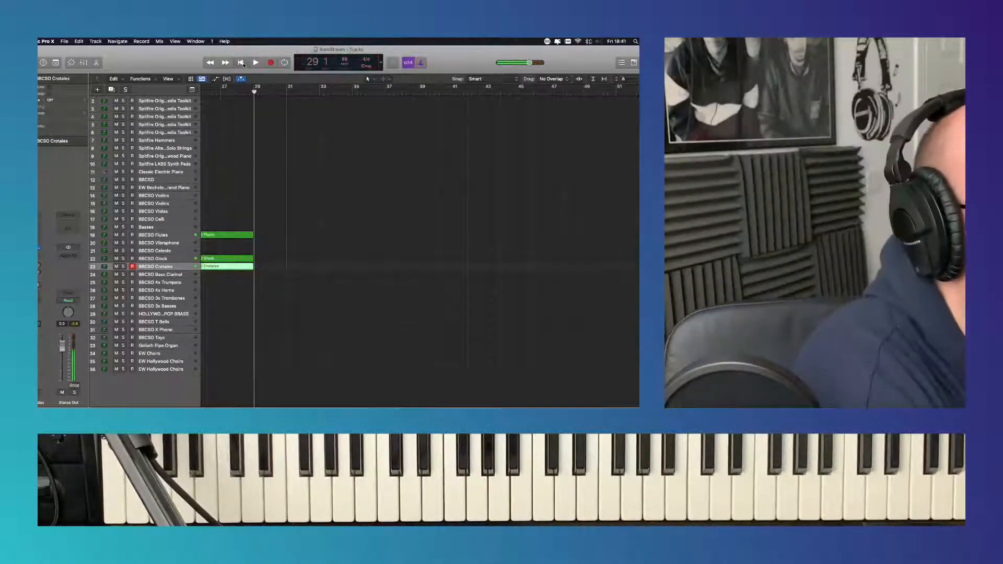
- Set the cycle range to bars 25–29 and play the arrangement from just before it
key("Return")
left_click(260, 66)
left_click_drag(601, 87, 664, 87)
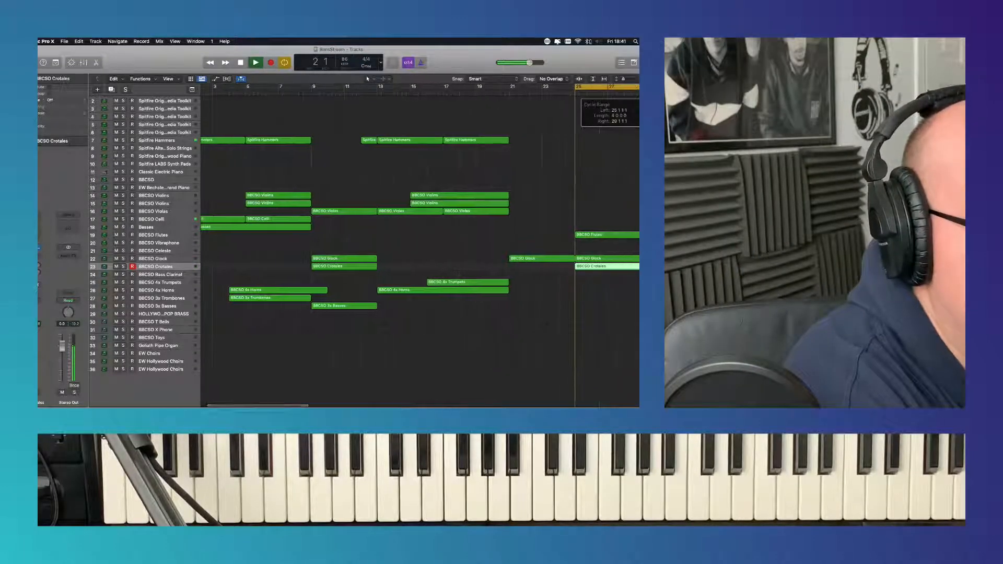
left_click(540, 92)
scroll(519, 161, "right", 10)
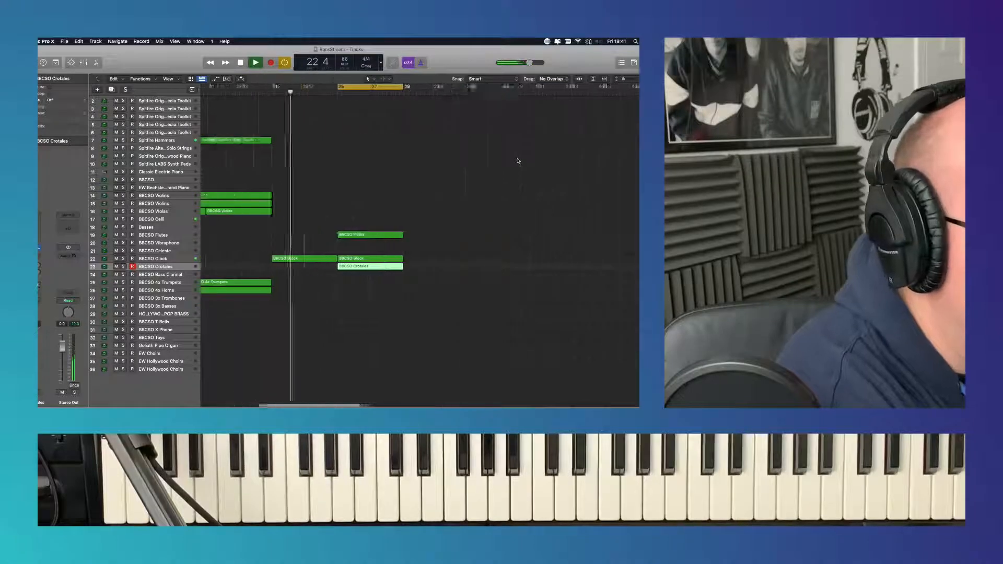
scroll(519, 161, "left", 5)
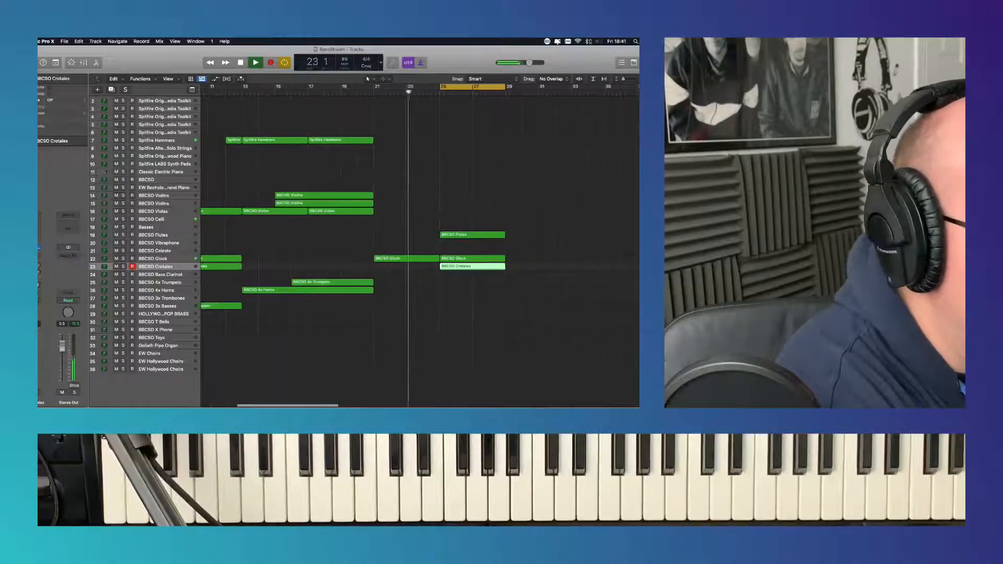
- Record a part on the Basses track over the cycle range from bar 25 to bar 29 and play it back
left_click(170, 228)
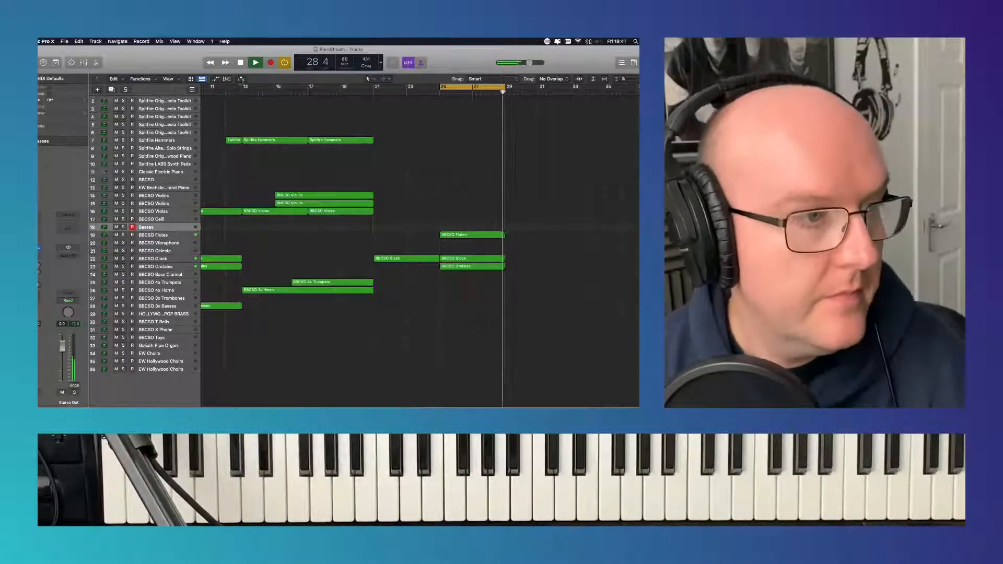
left_click(240, 62)
left_click(270, 62)
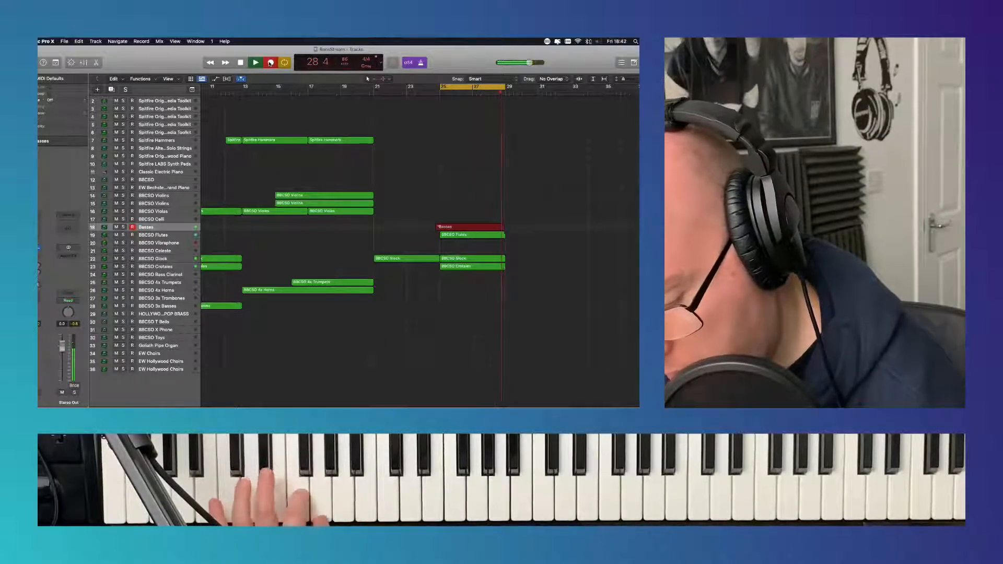
key("space")
key("space")
key("space")
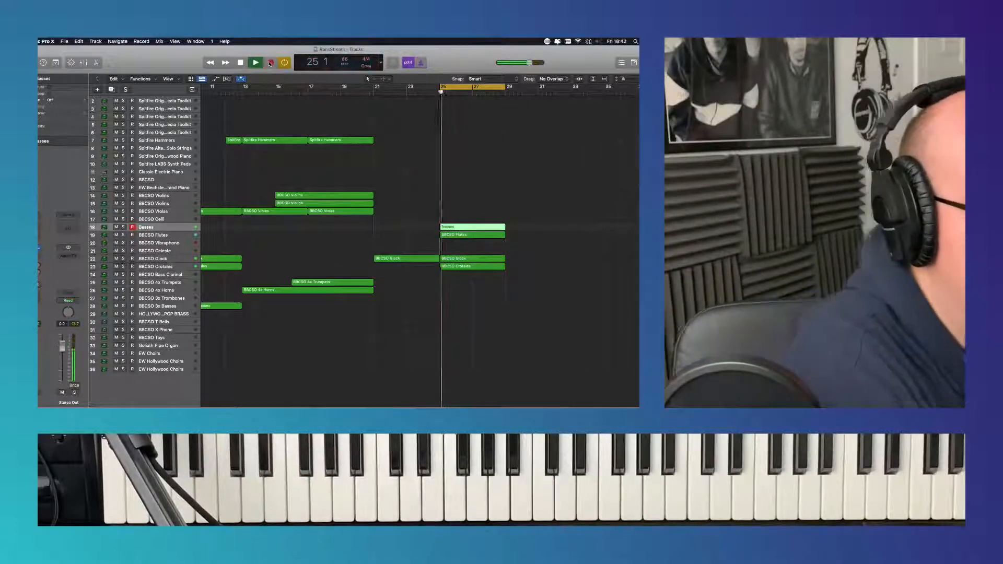
- Quantize all notes of the new Basses region to 1/16 Note and close the note editor
double_click(460, 226)
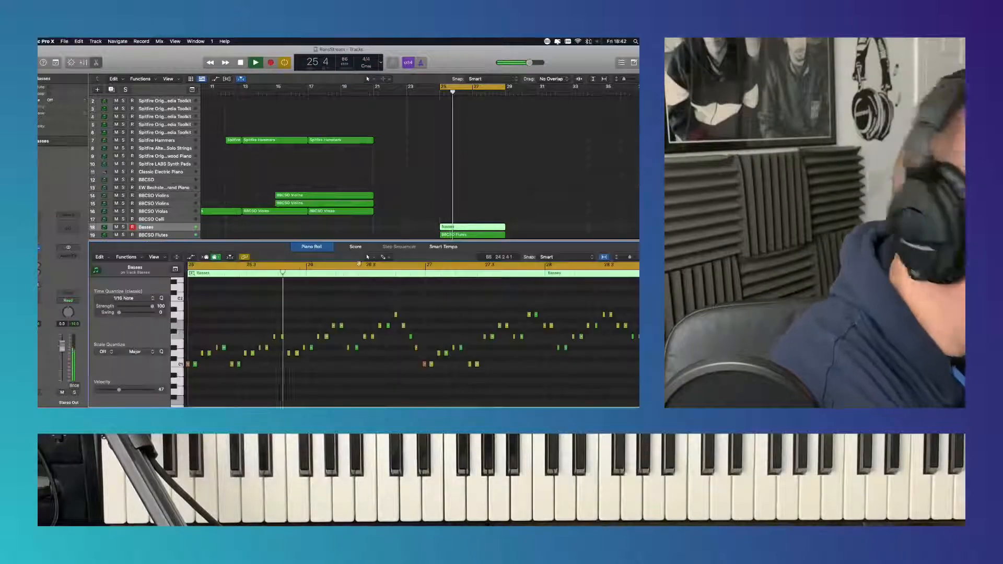
left_click(124, 298)
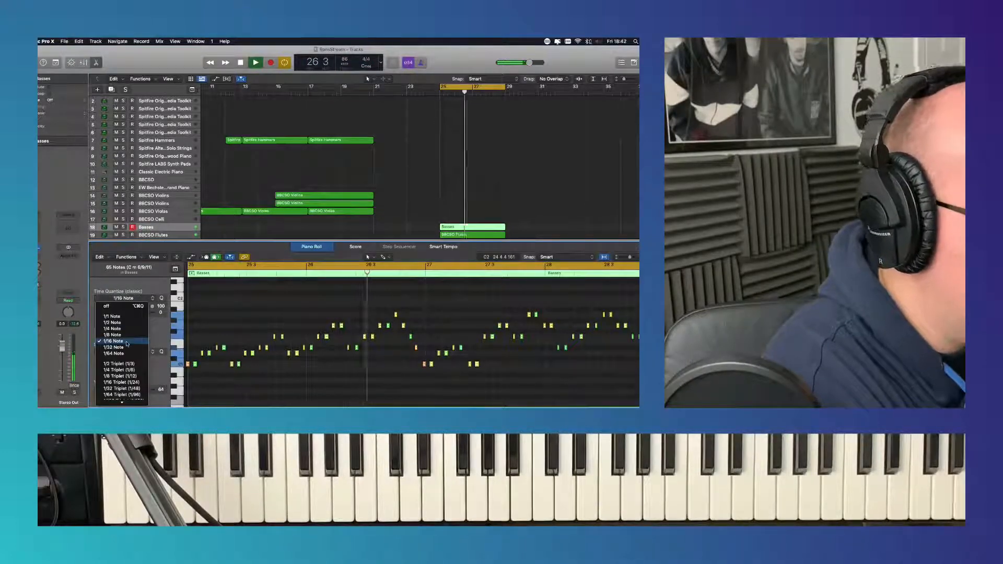
left_click(125, 341)
left_click(313, 248)
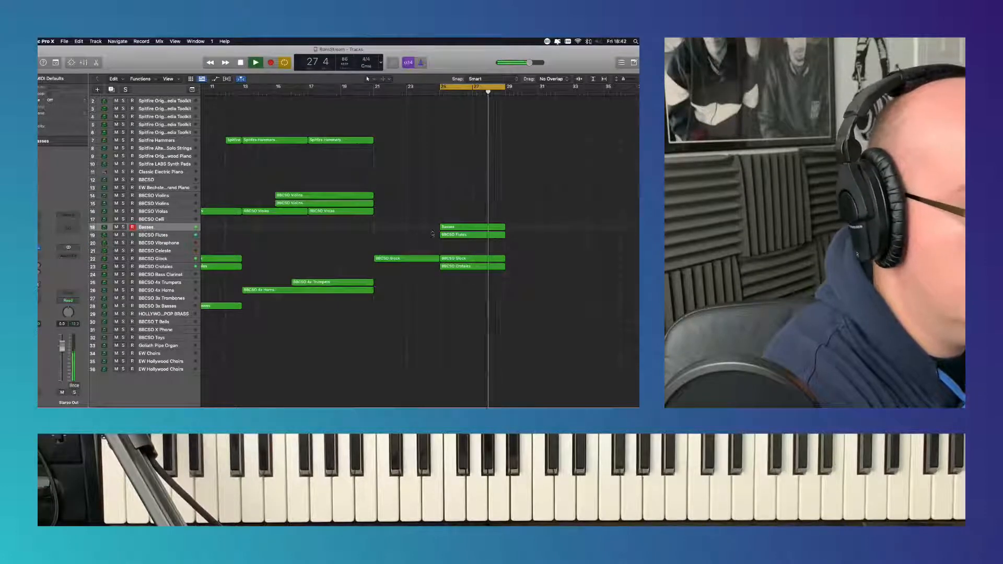
double_click(455, 226)
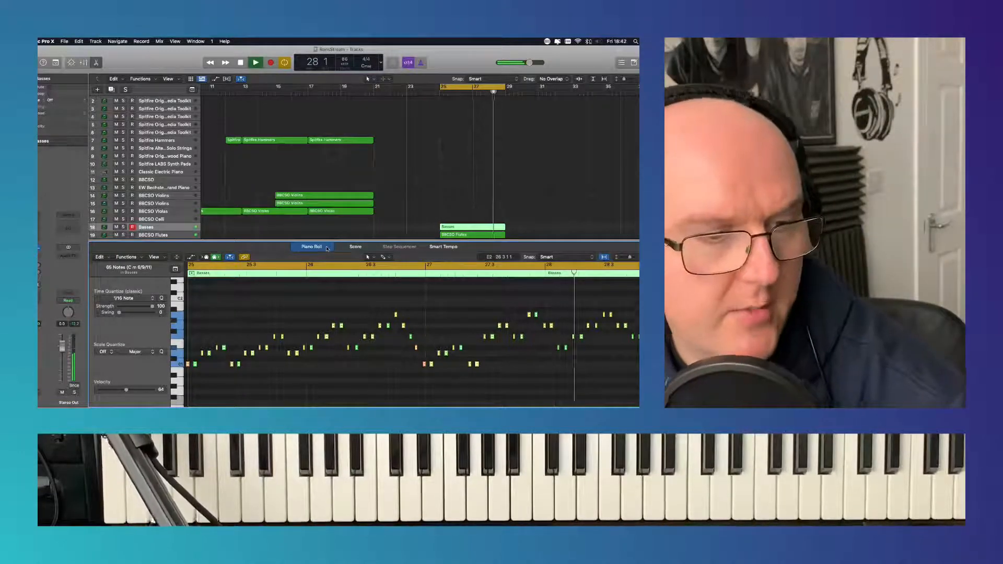
key("e")
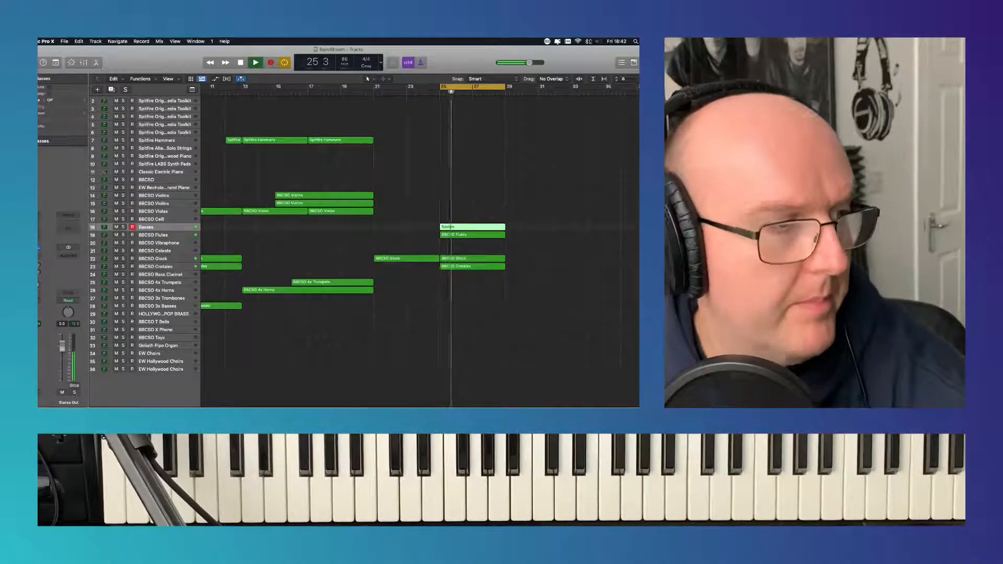
- Record a part on the Spitfire Hammers track from bar 25 to bar 29
left_click(175, 141)
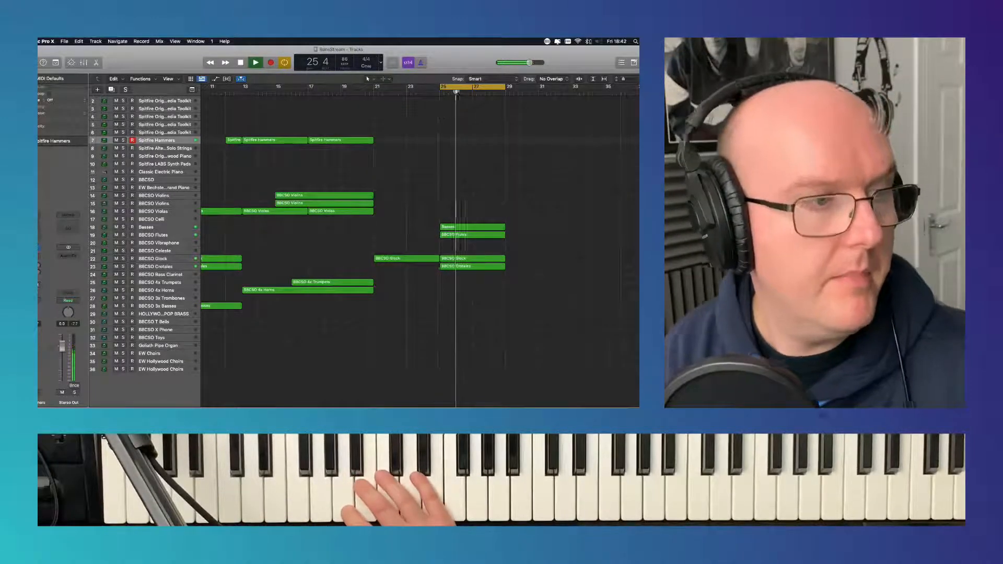
left_click(271, 62)
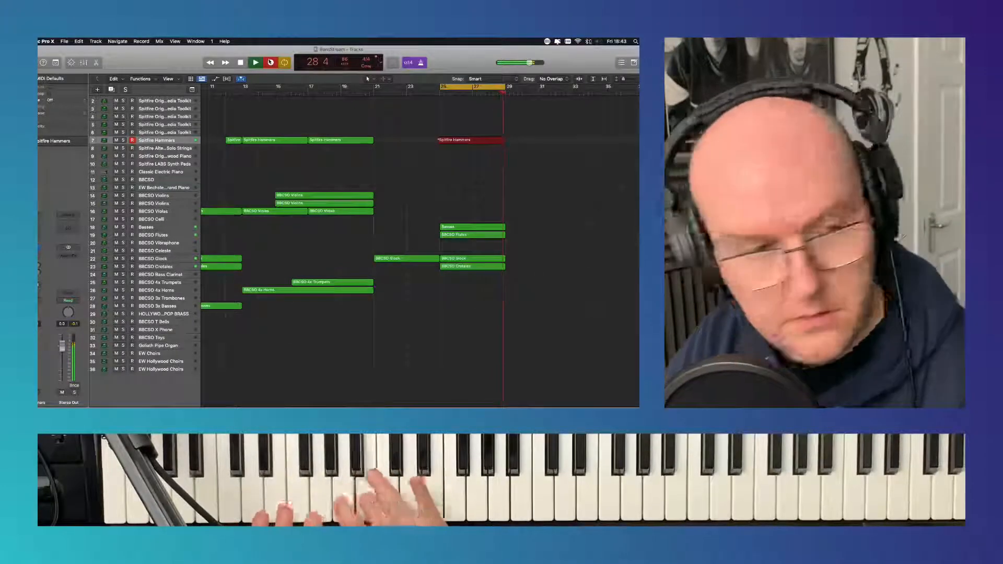
key("space")
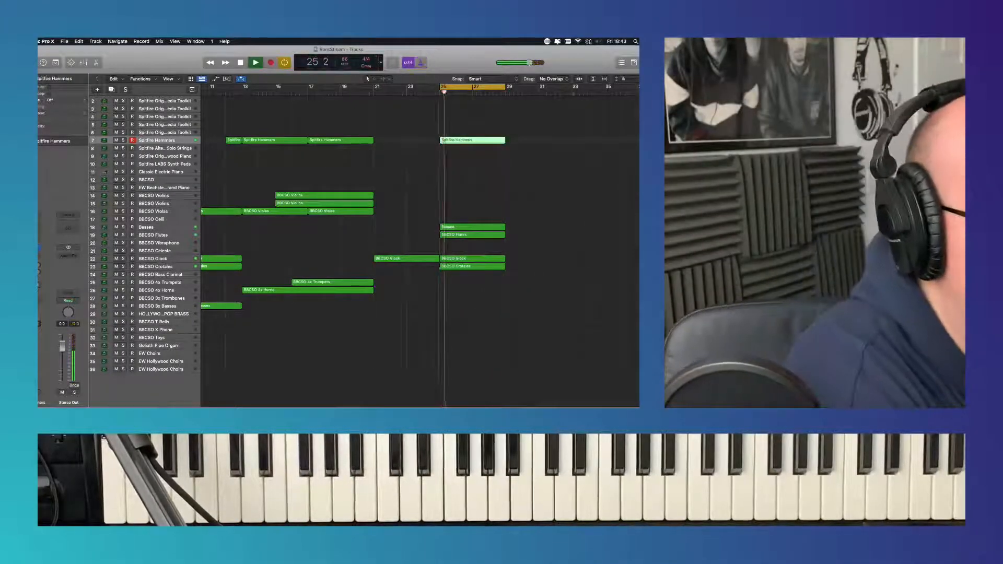
- Quantize the new Spitfire Hammers region at bar 25 to 1/16 Note and close the note editor
double_click(490, 142)
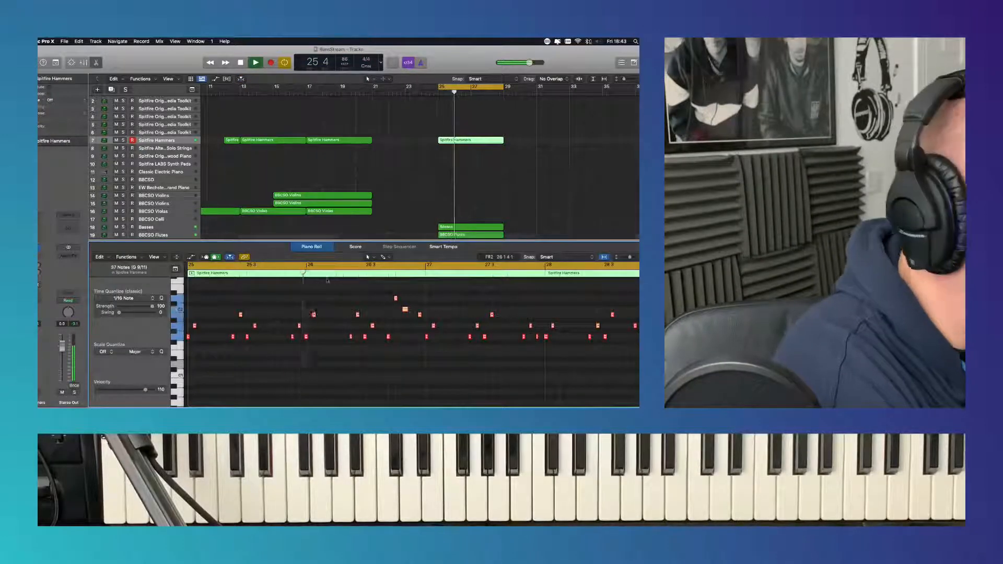
left_click(124, 299)
left_click(122, 341)
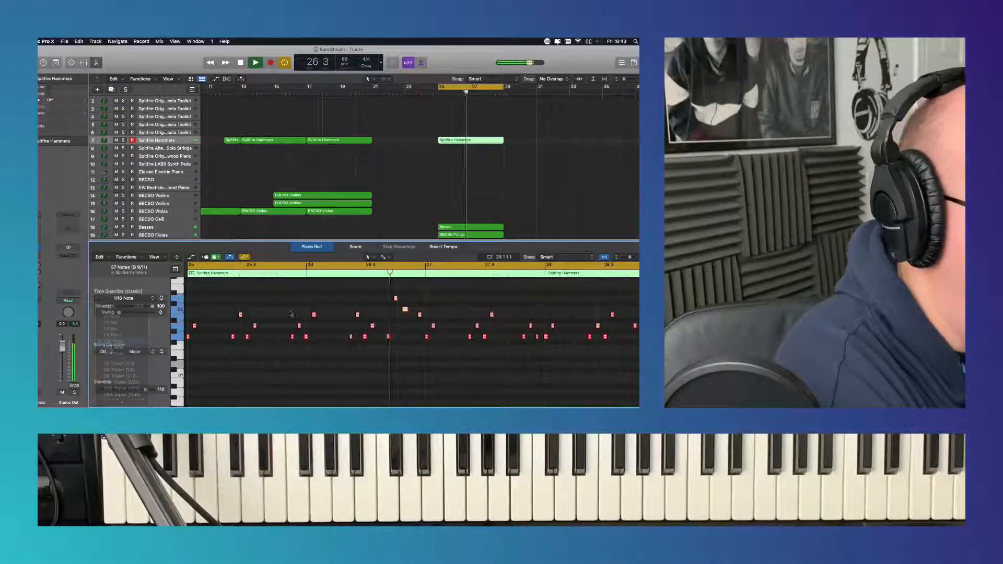
key("e")
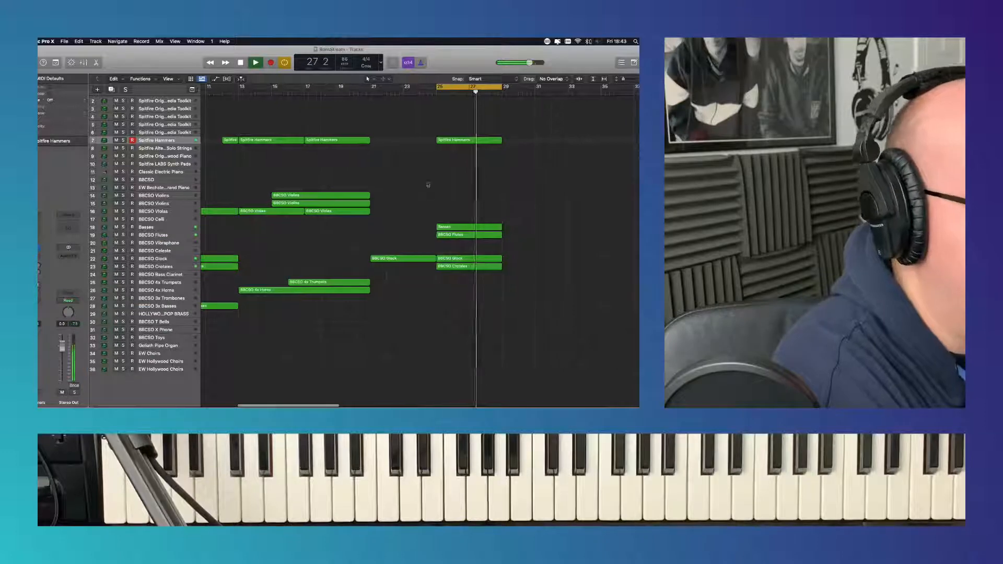
- Record a part on the EW Bechstein Grand Piano track from bar 25 to bar 29 and play it back
left_click(183, 188)
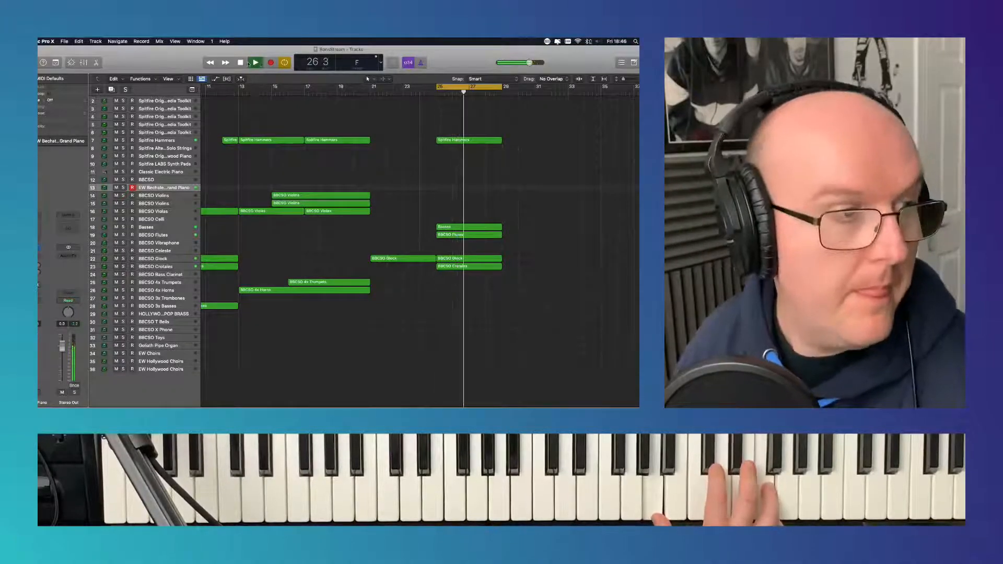
left_click(249, 63)
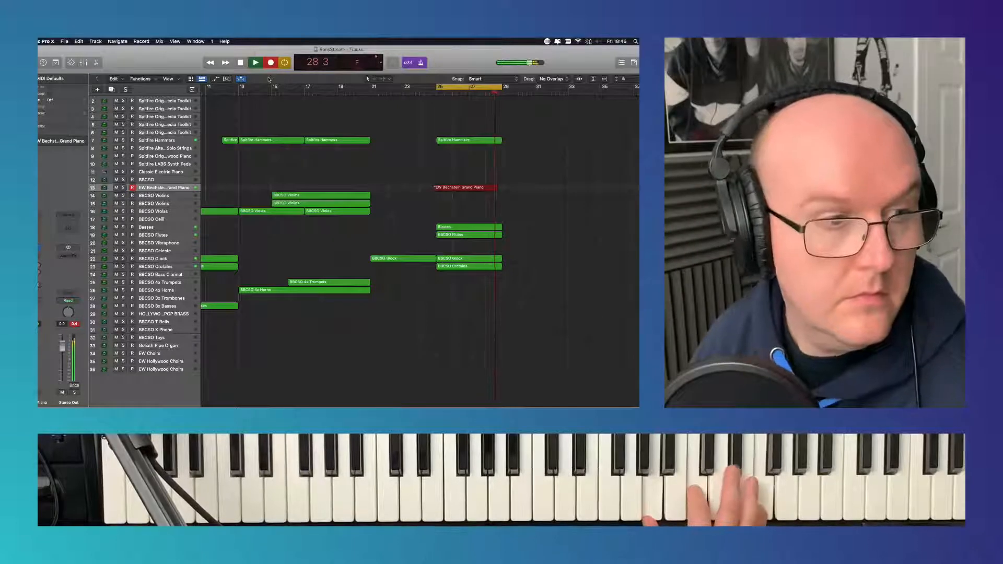
left_click(241, 62)
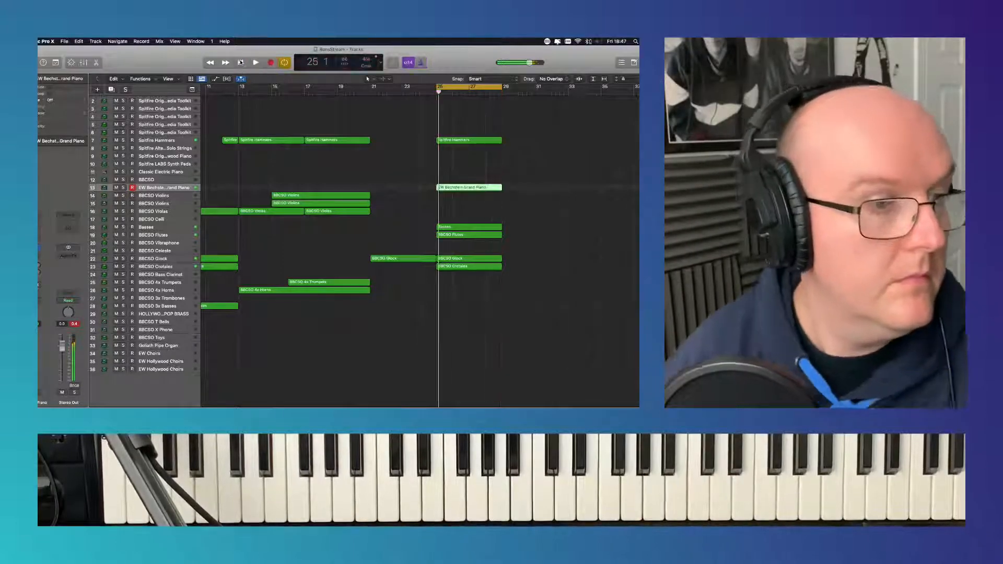
left_click(241, 62)
key("space")
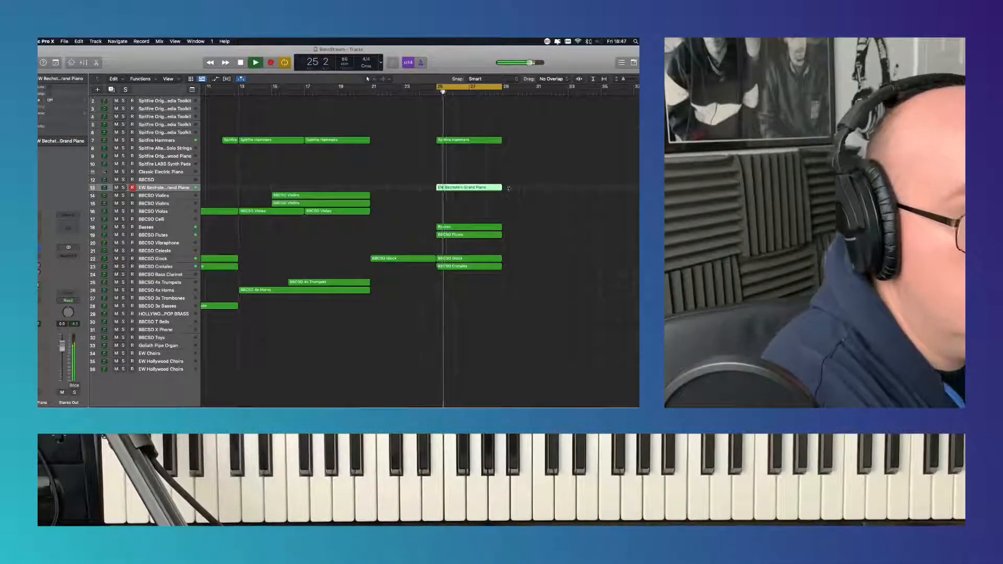
- Quantize all notes of the EW Bechstein Grand Piano region to 1/16 Note and close the note editor
double_click(475, 187)
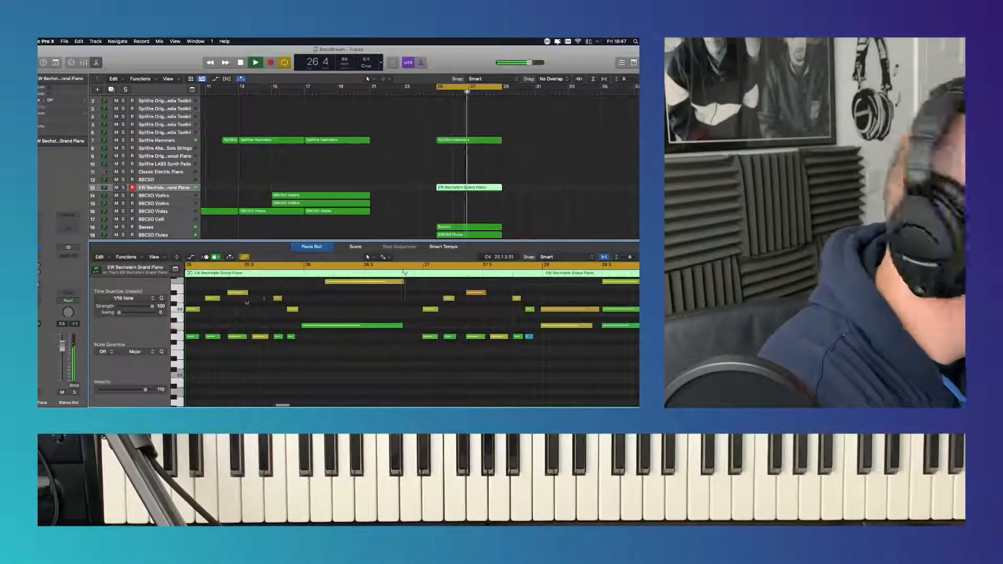
key("super+a")
left_click(124, 298)
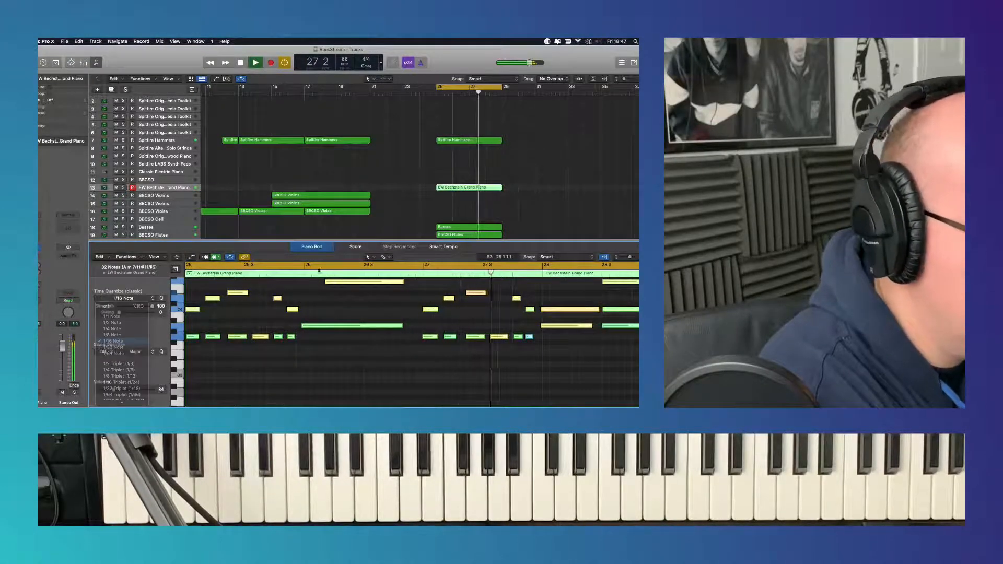
left_click(123, 342)
left_click(319, 253)
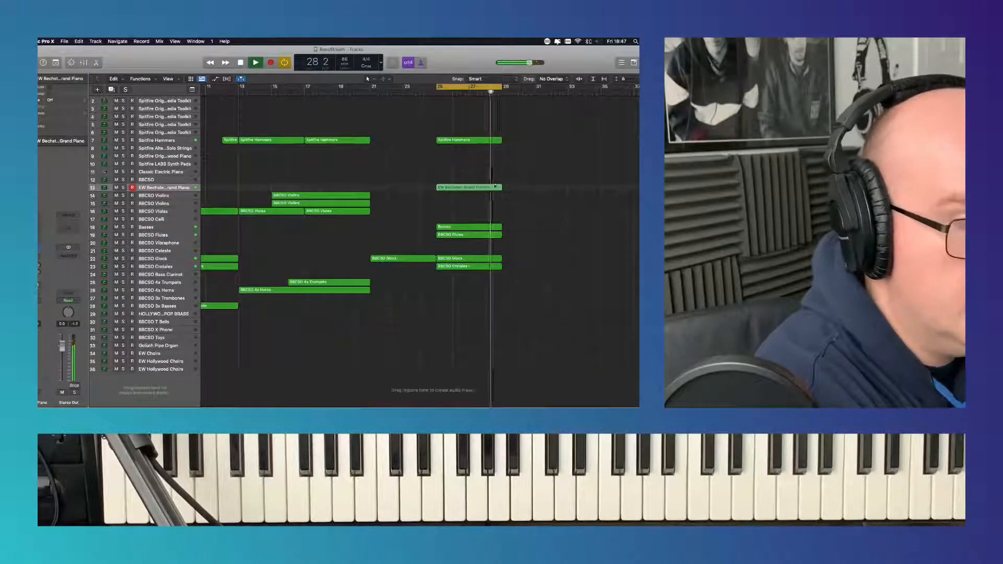
- Move the grand piano region to bar 29 and copy the Hammers, Basses, Flutes, Glock and Crotales regions from bar 25 to bar 29
left_click_drag(458, 187, 524, 186)
left_click_drag(472, 273, 528, 142)
left_click(482, 159)
- Try starting the Spitfire Hammers region slightly before bar 25, listen to it, and return its start to bar 25
left_click_drag(438, 141, 424, 141)
left_click(424, 98)
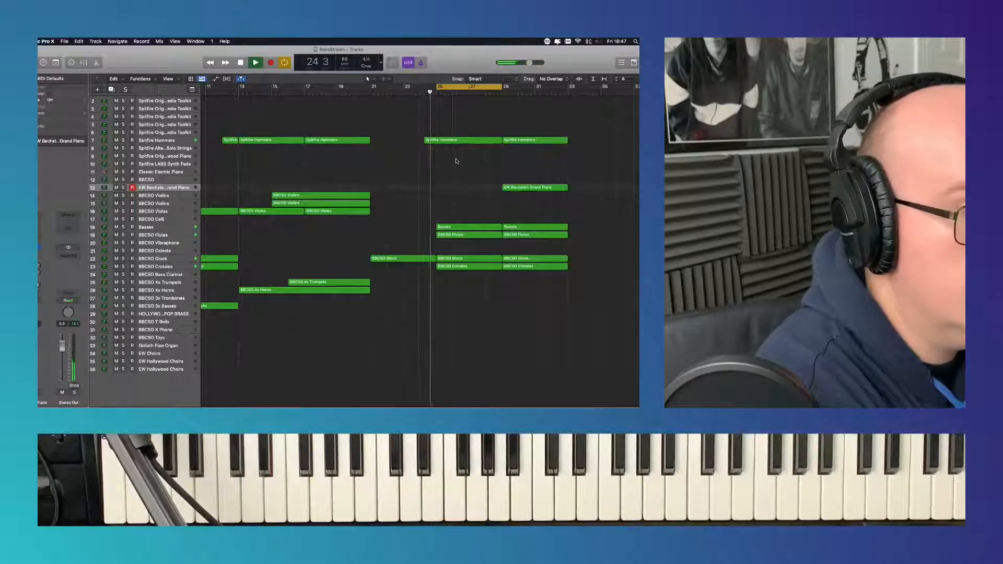
left_click_drag(427, 141, 437, 141)
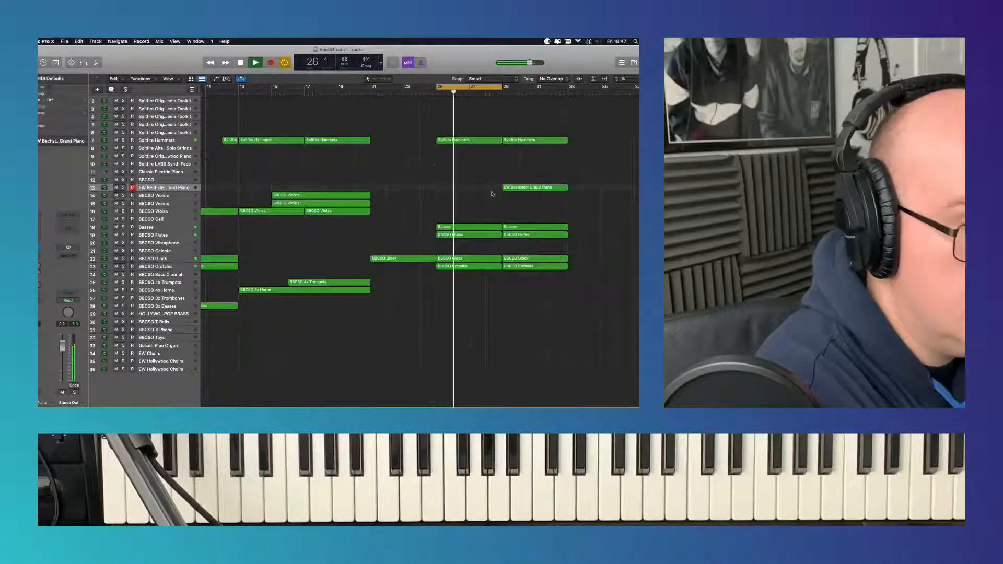
scroll(491, 194, "right", 3)
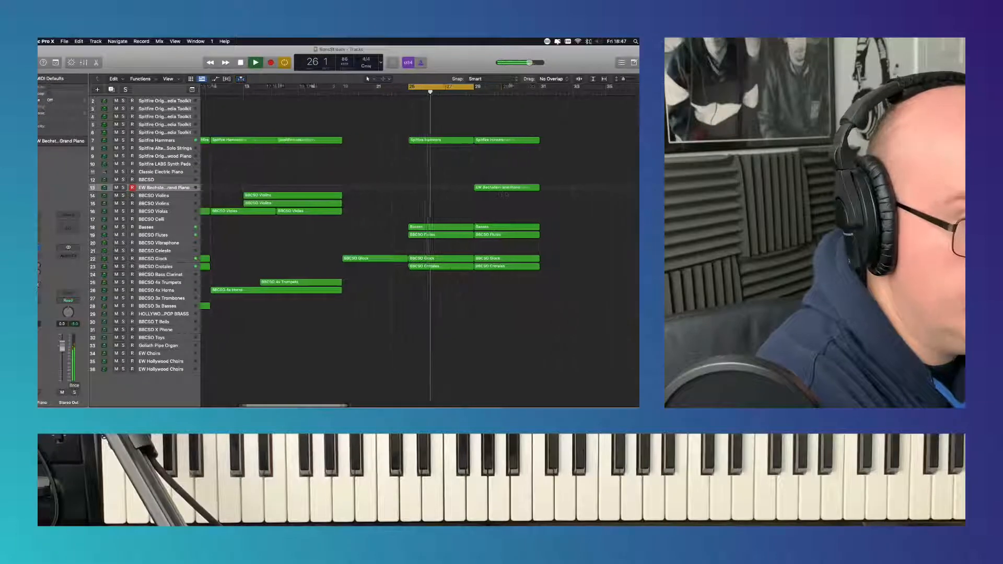
- Record a part on the BBCSO 4x Trumpets track up to bar 29, with the cycle range starting slightly before bar 25
left_click(241, 79)
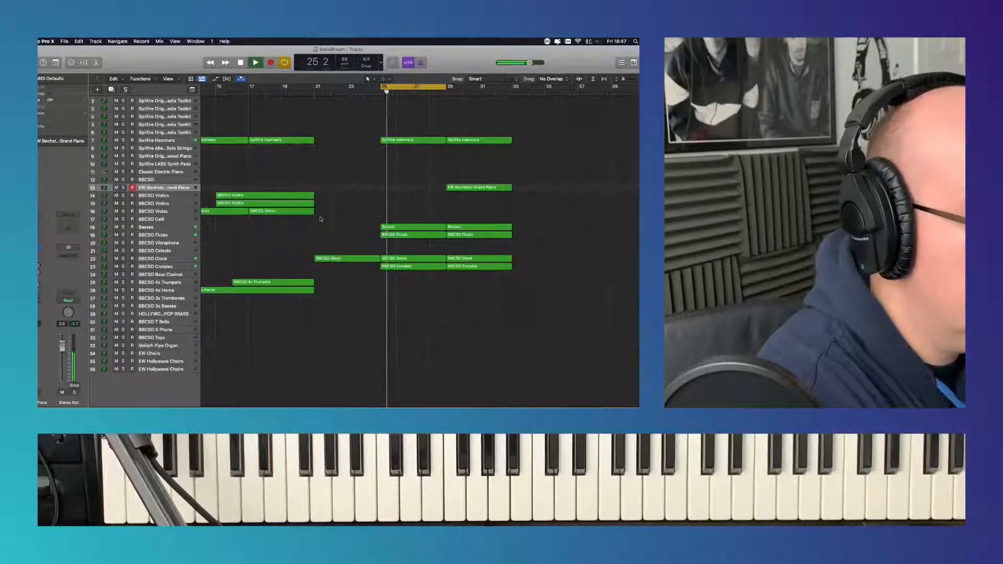
left_click(181, 283)
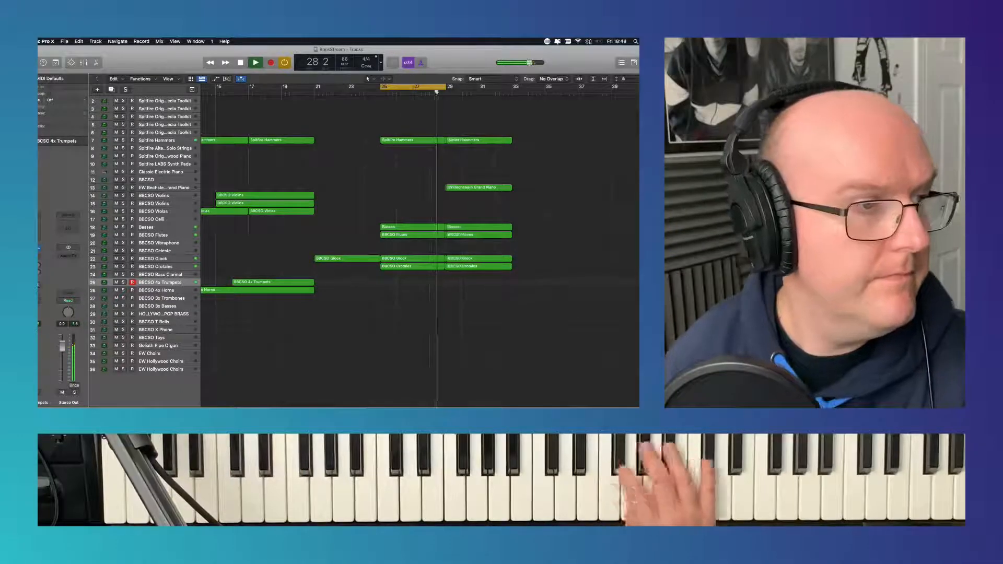
left_click(257, 65)
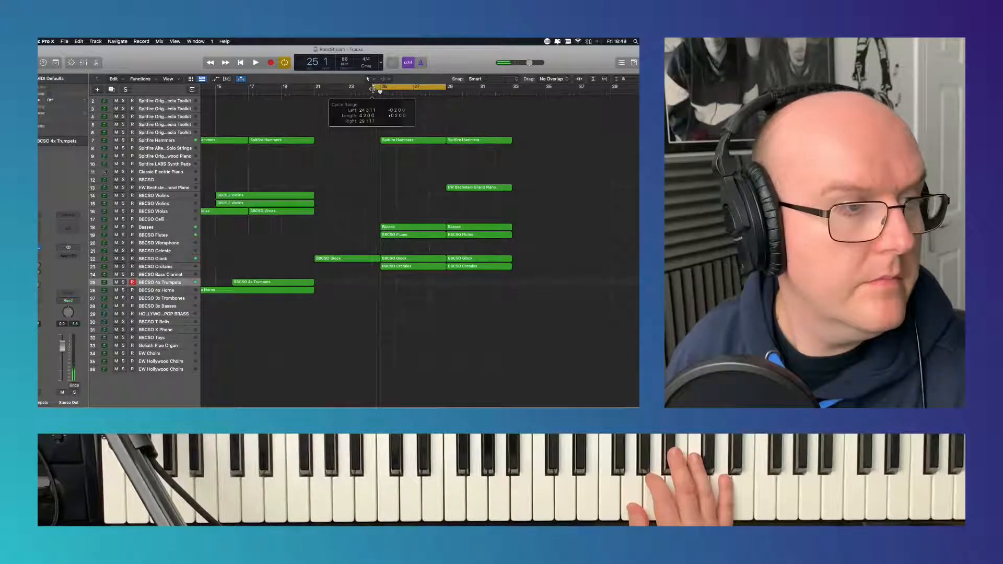
left_click(272, 63)
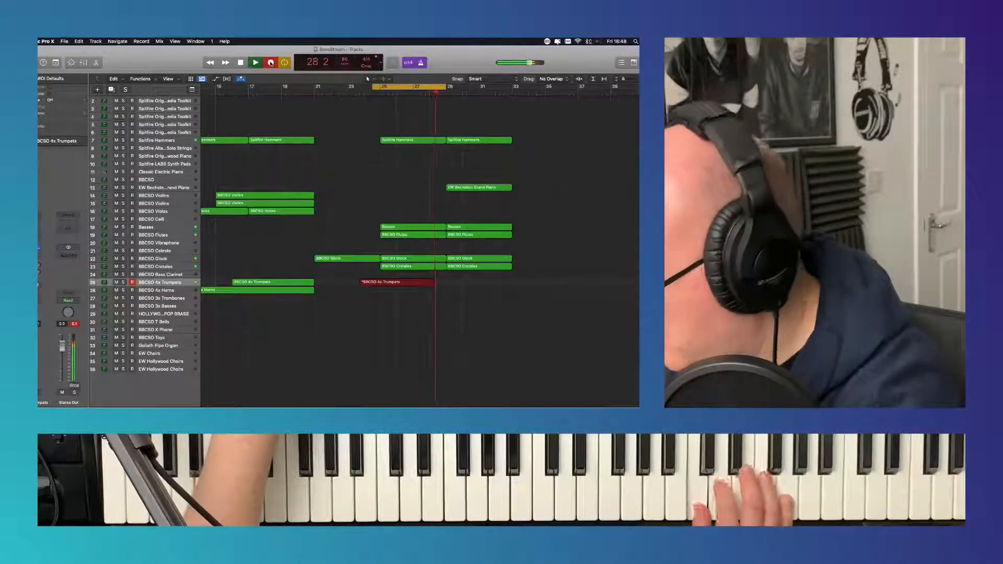
key("space")
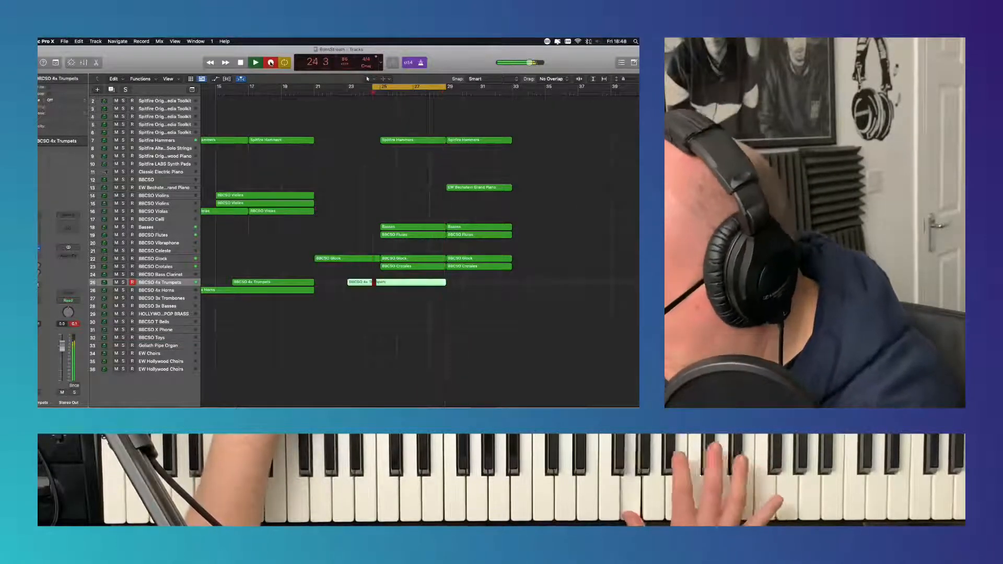
key("space")
- Undo the last MIDI cycle recording action and play back the trumpets part
left_click(79, 42)
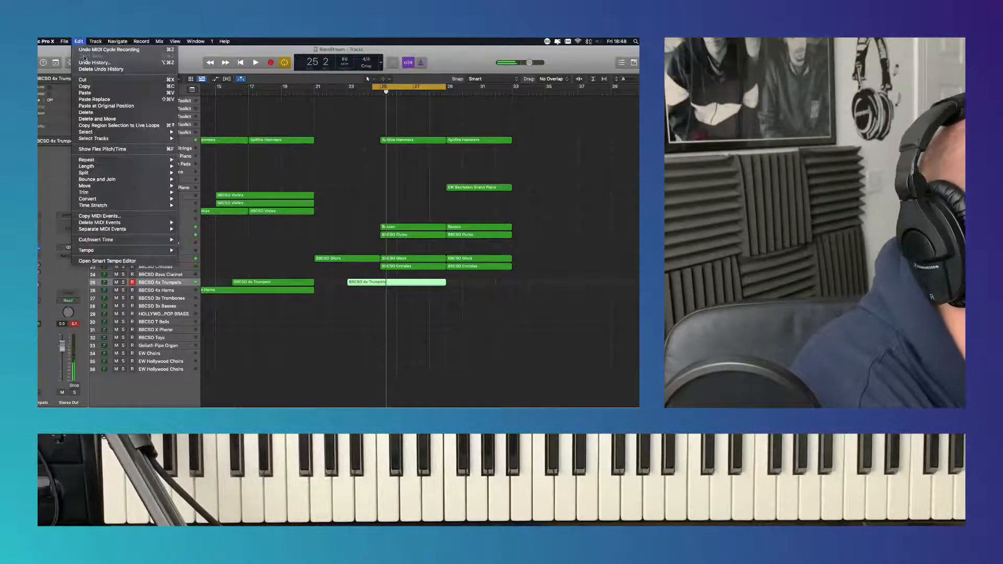
left_click(85, 50)
key("space")
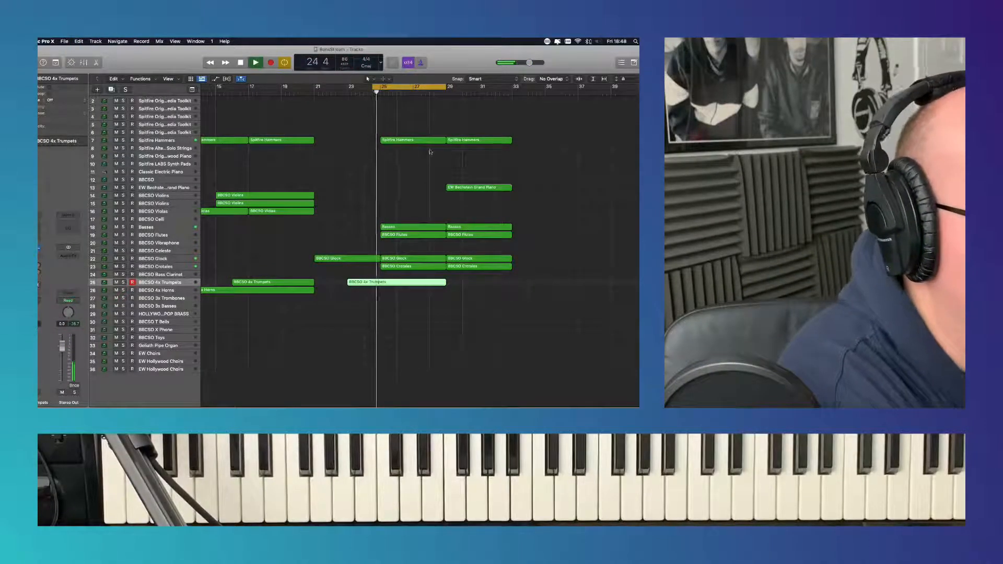
- Quantize all notes of the new BBCSO 4x Trumpets region to 1/16 Note and close the note editor
double_click(410, 283)
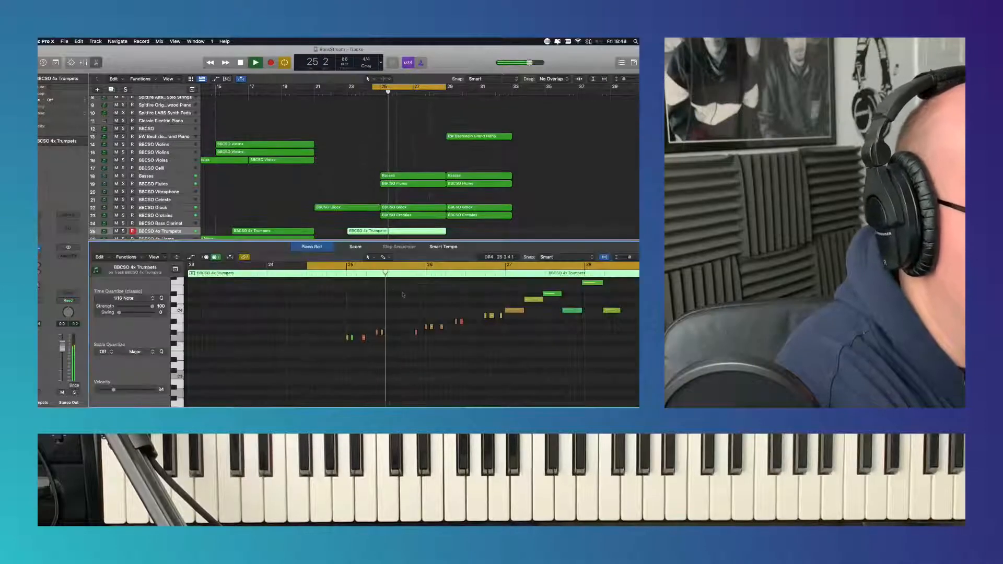
key("super+a")
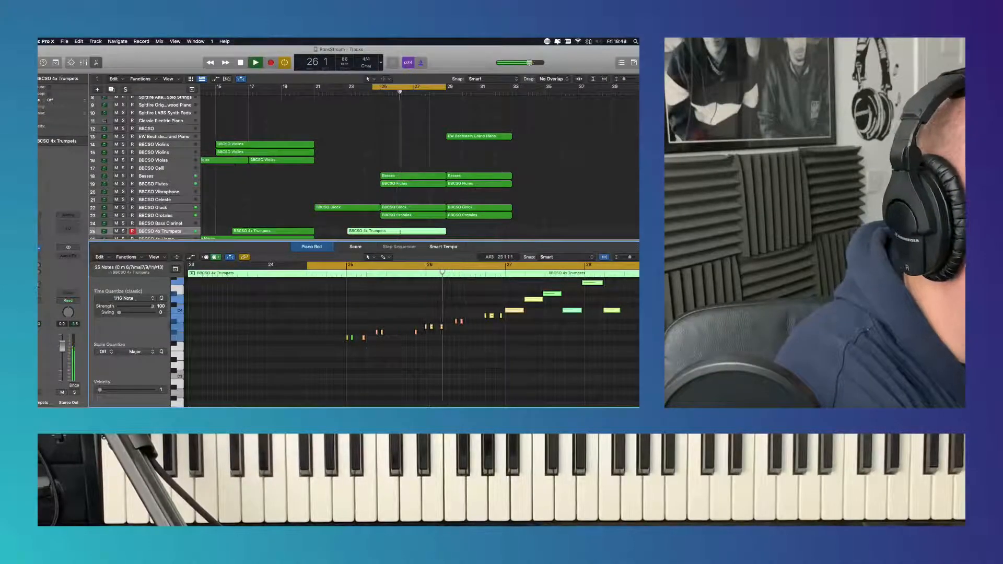
left_click(134, 298)
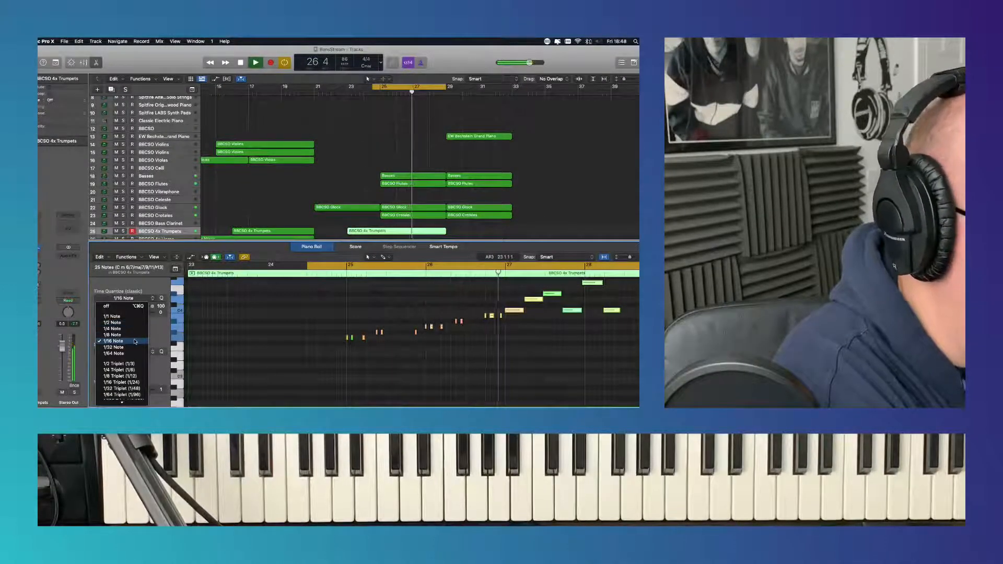
left_click(114, 341)
scroll(338, 334, "down", 5)
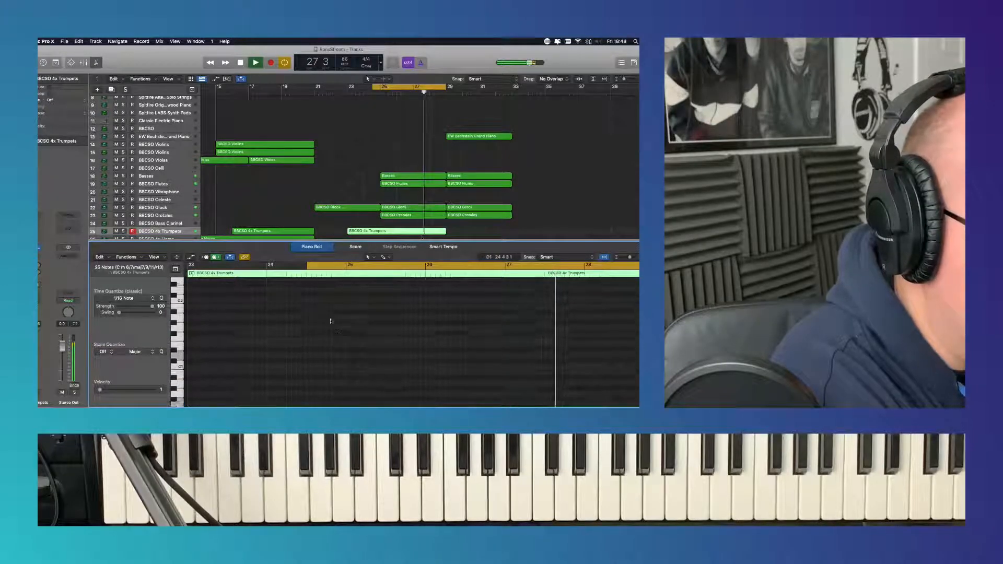
left_click(319, 252)
left_click(417, 211)
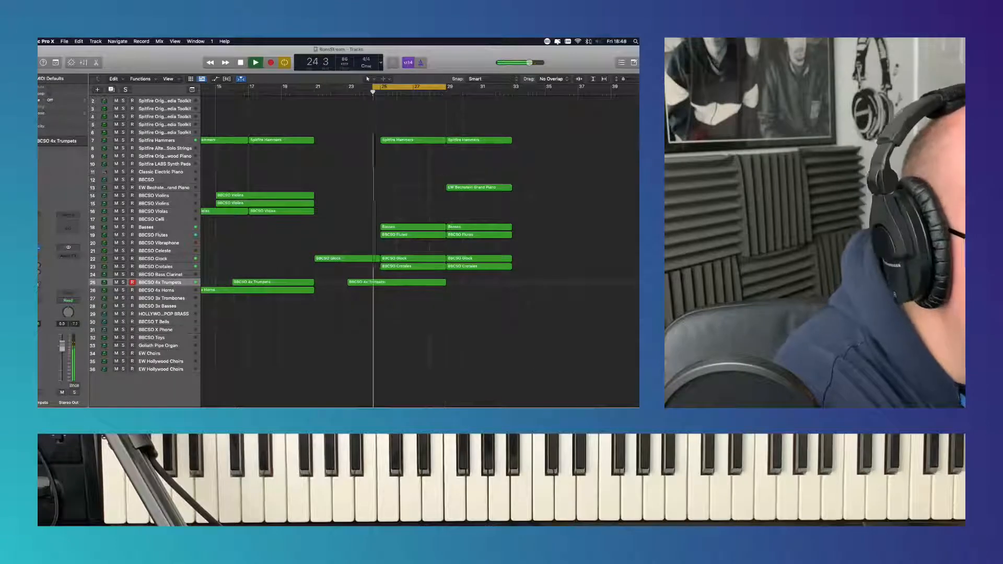
- Turn off cycle mode and listen to the arrangement from bar 15 onward
left_click(248, 88)
left_click(207, 93)
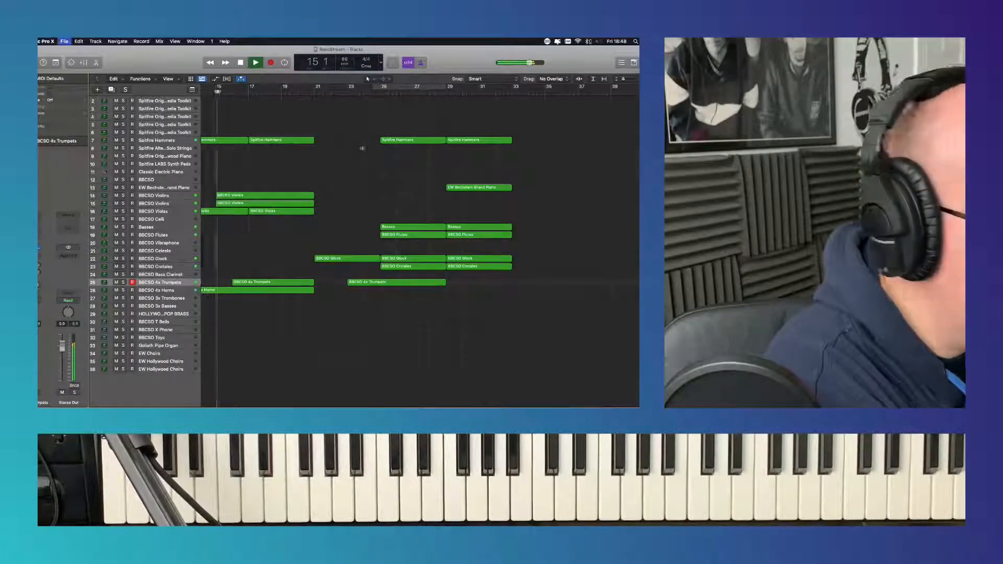
scroll(365, 152, "left", 5)
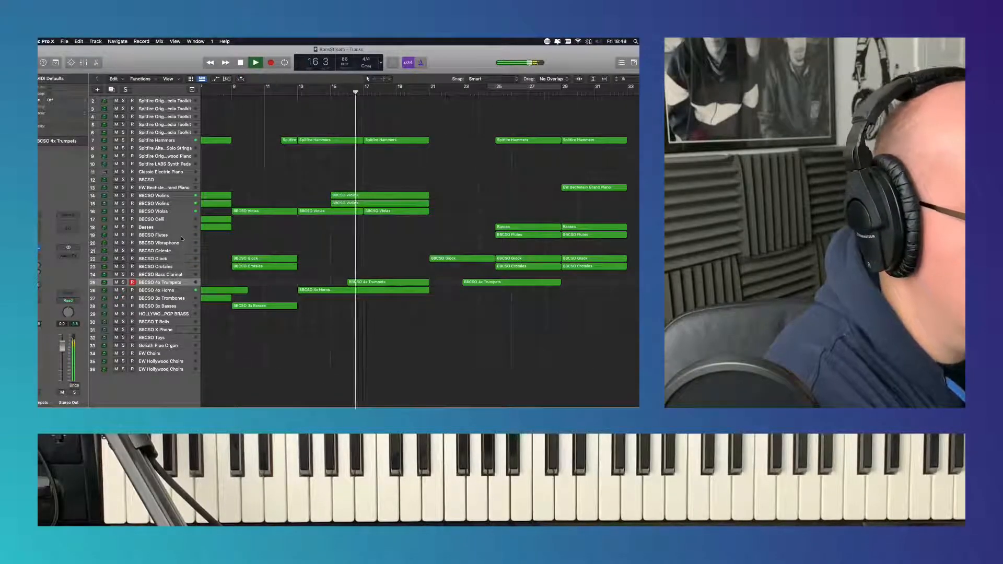
- Record a part on the BBCSO 4x Horns track from bar 24 and trim the region's end to bar 29
left_click(182, 238)
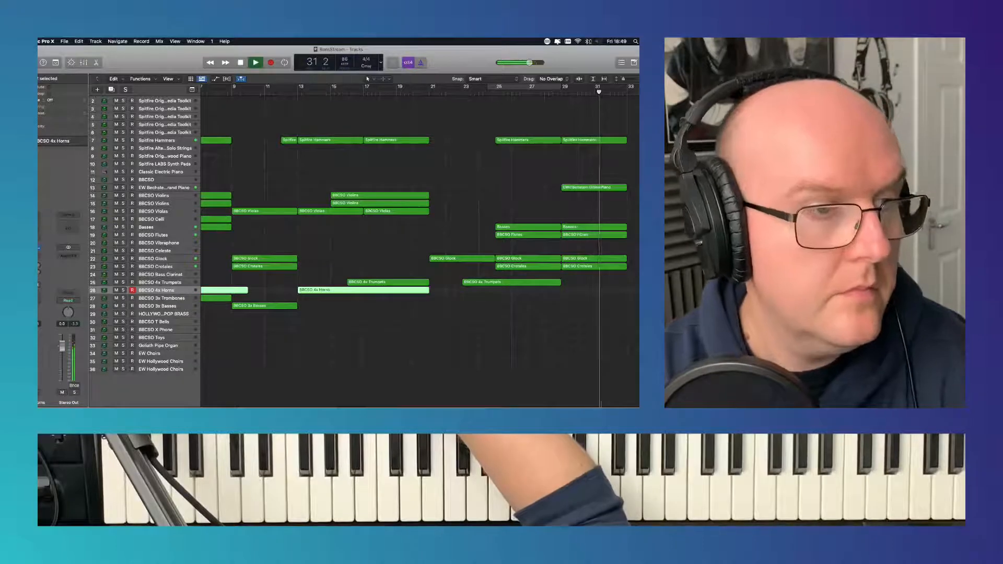
left_click(463, 92)
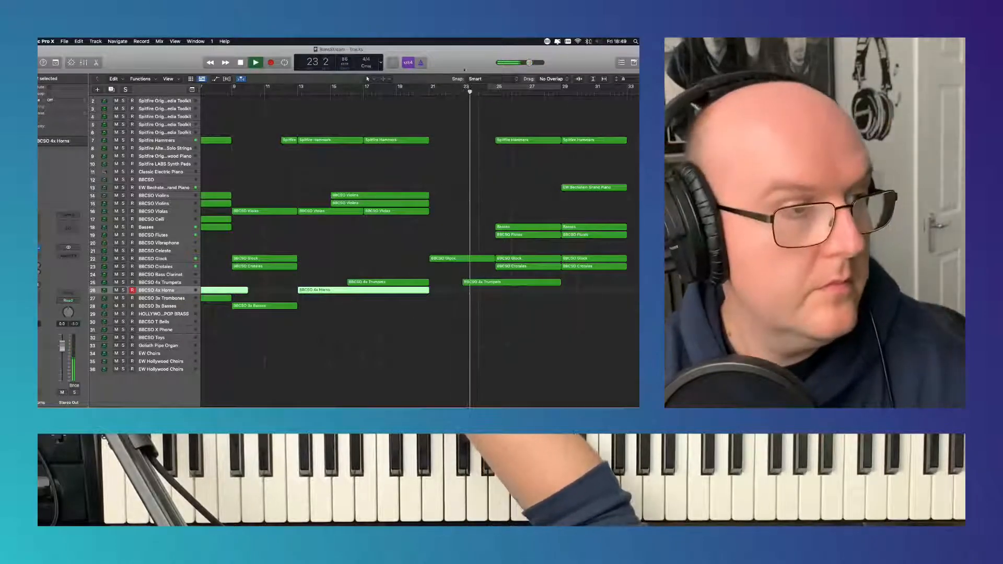
left_click(270, 63)
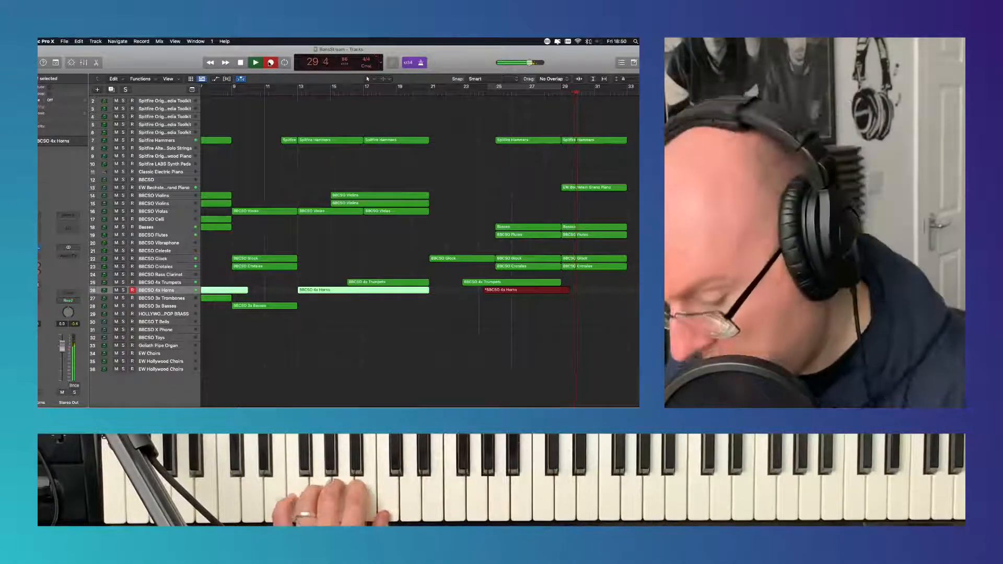
key("space")
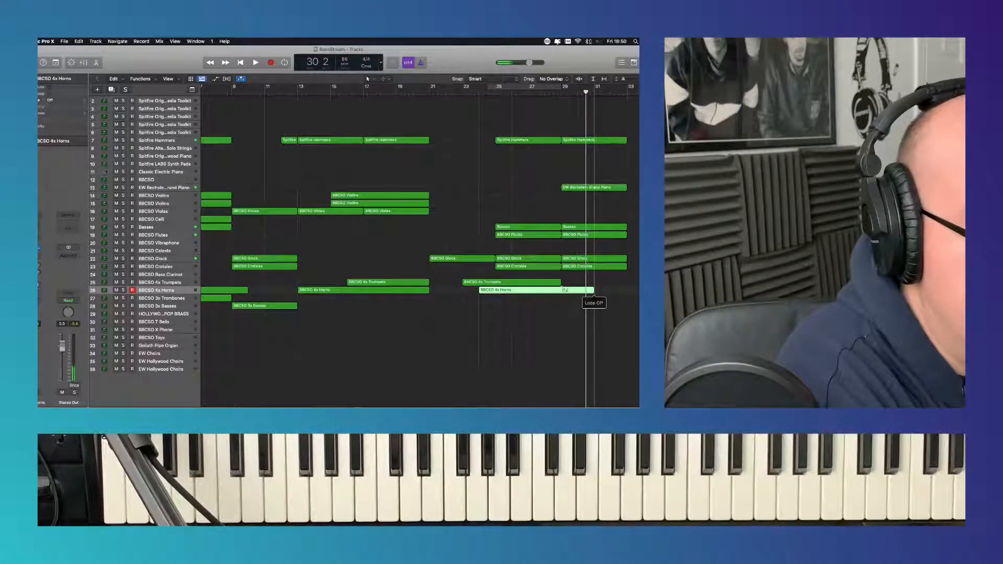
left_click_drag(596, 290, 558, 293)
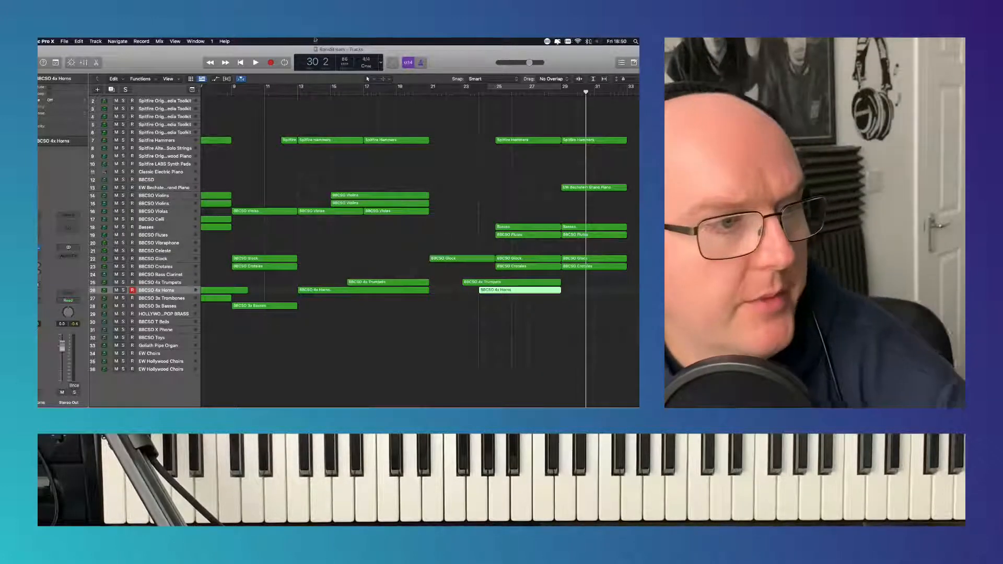
- Play the arrangement from the beginning and audition the BBCSO Bass Clarinet and BBCSO Celeste tracks
left_click(243, 63)
left_click(252, 63)
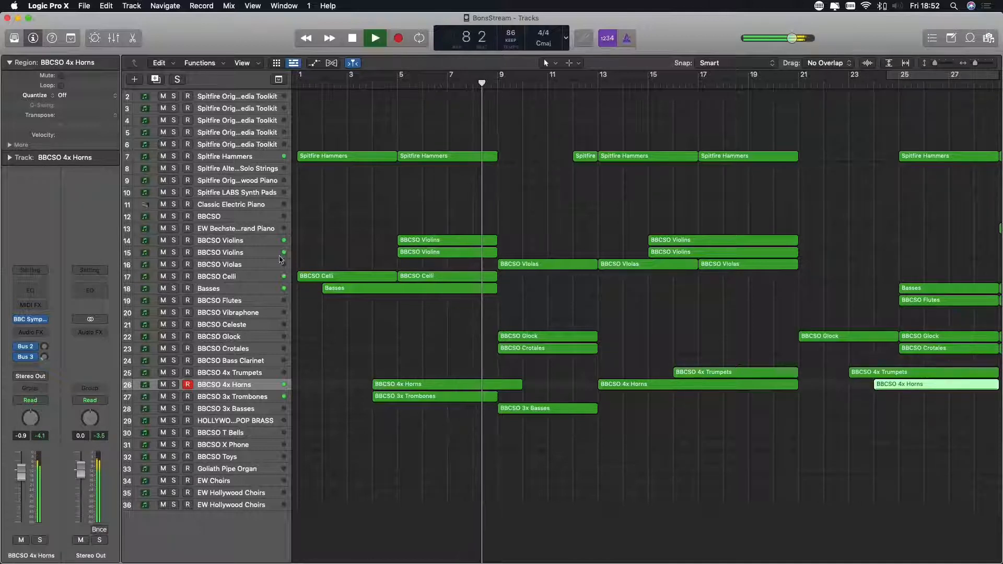
left_click(256, 360)
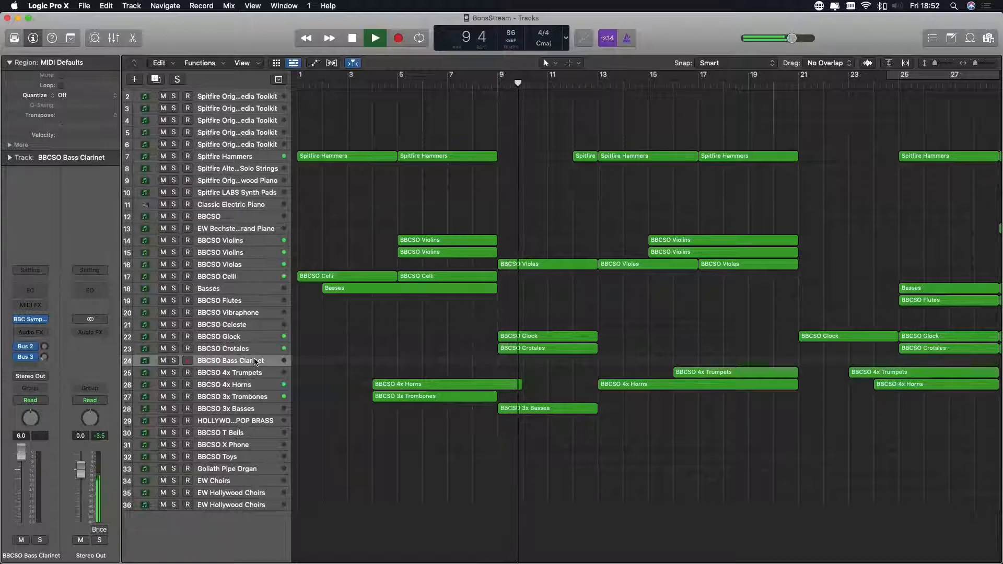
left_click(263, 328)
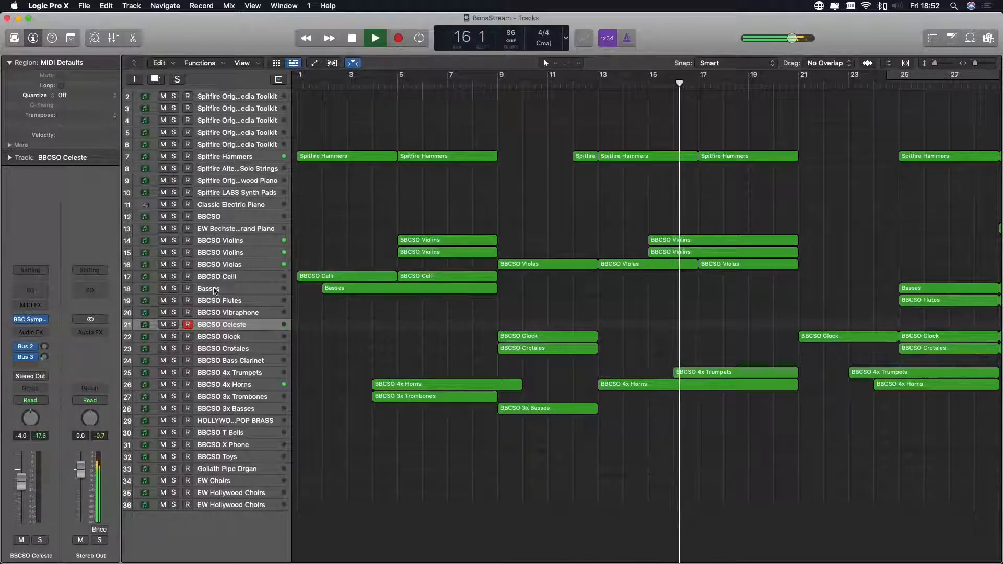
- Copy the two BBCSO Celli regions from bar 1 to bar 17
left_click(226, 276)
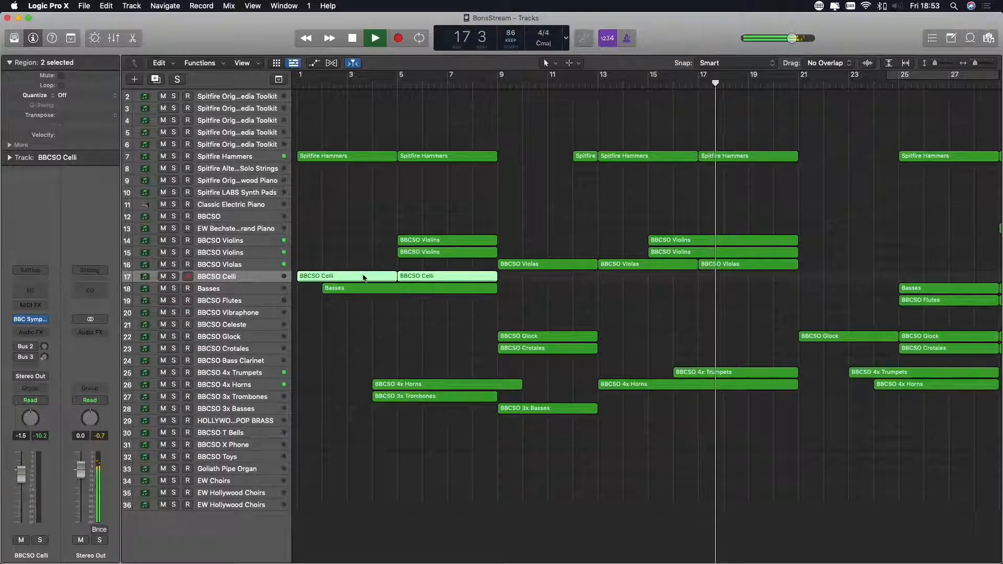
left_click_drag(360, 277, 697, 301)
left_click(696, 301)
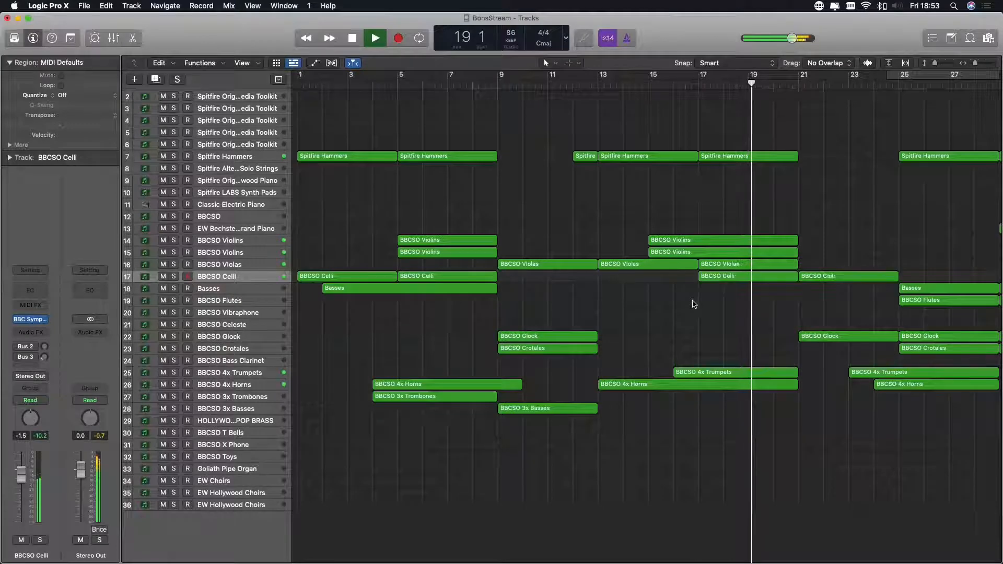
- Trim the first copied Celli region to start at bar 19 and delete the second copy at bar 21
scroll(695, 303, "right", 5)
left_click_drag(548, 282, 597, 282)
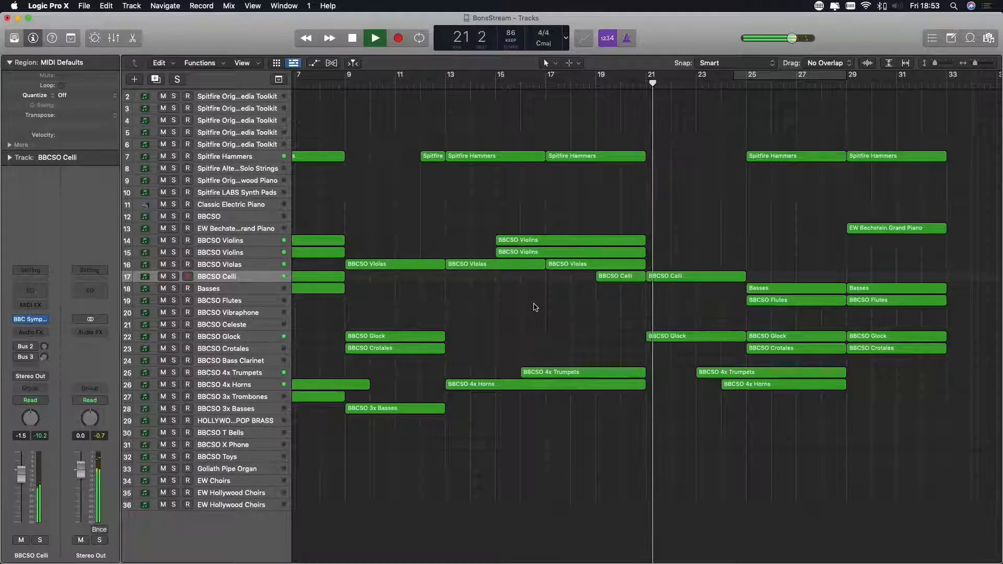
left_click(682, 281)
key("Delete")
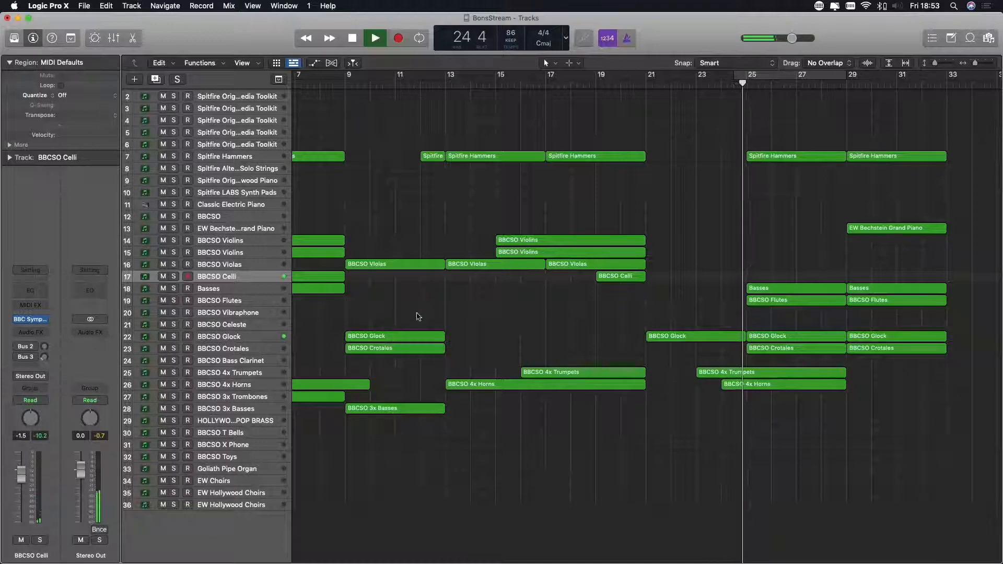
- Examine the notes of the BBCSO 4x Trumpets region in the Piano Roll while playing from bar 23
scroll(606, 246, "right", 5)
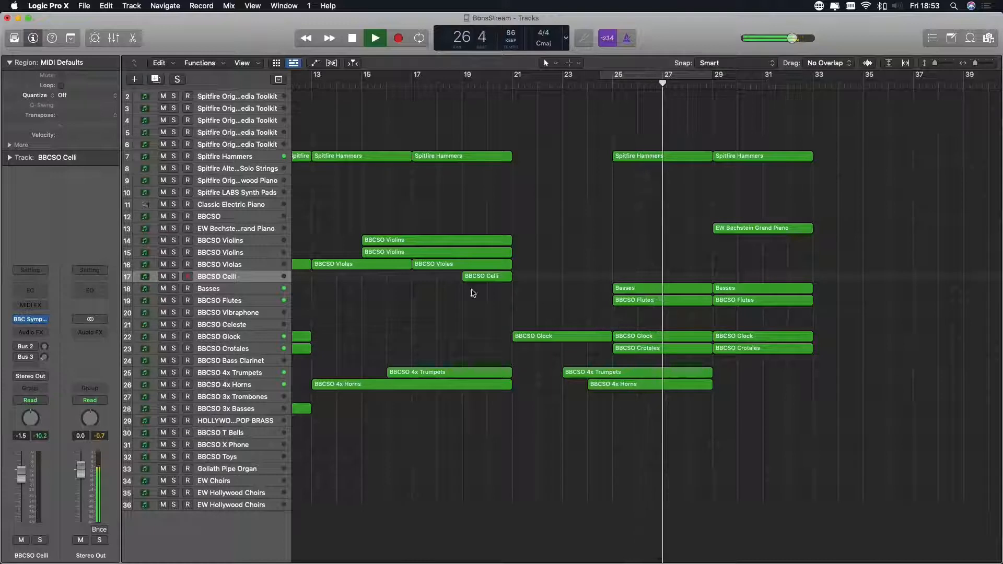
left_click(648, 373)
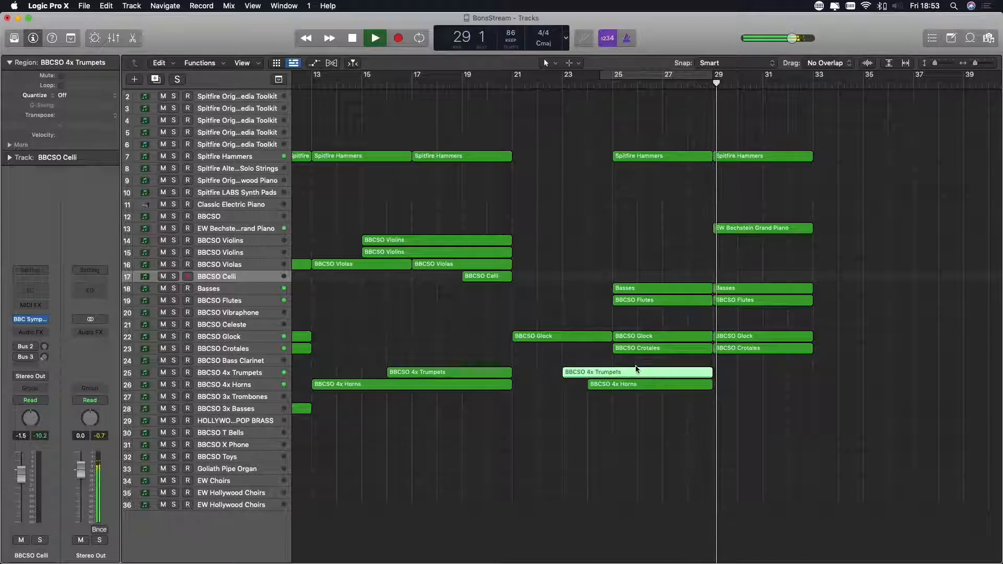
left_click(554, 84)
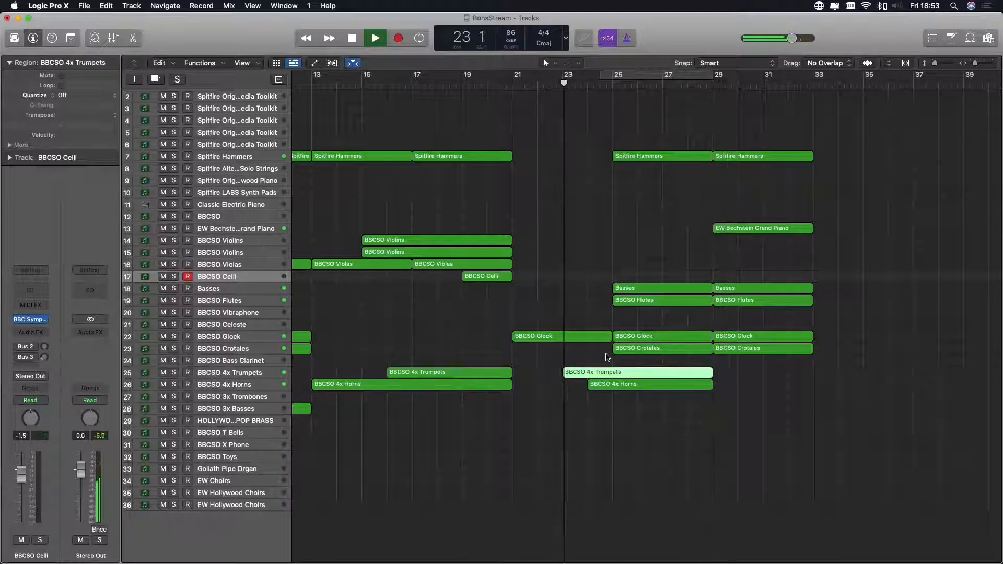
key("p")
scroll(636, 382, "right", 5)
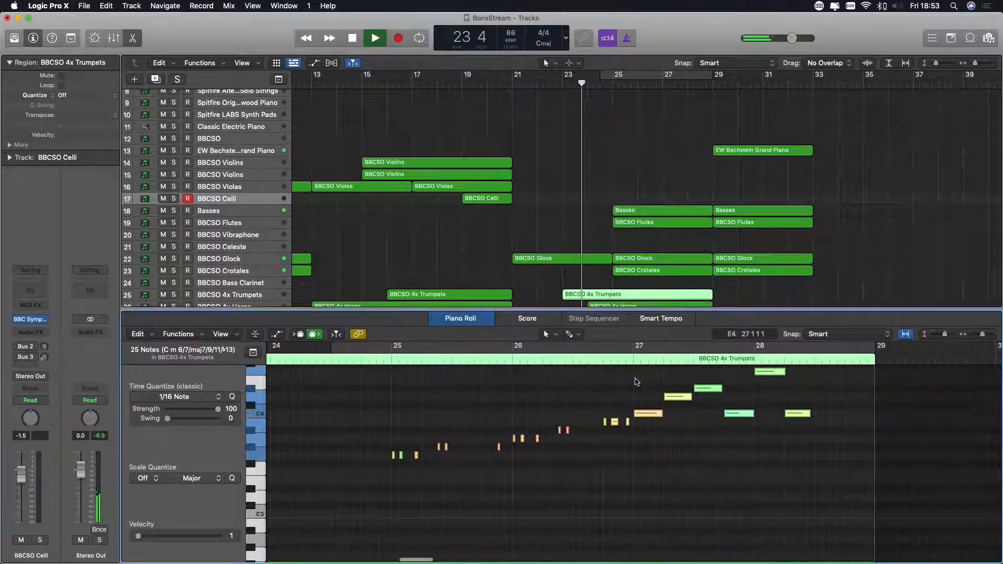
scroll(636, 382, "up", 1)
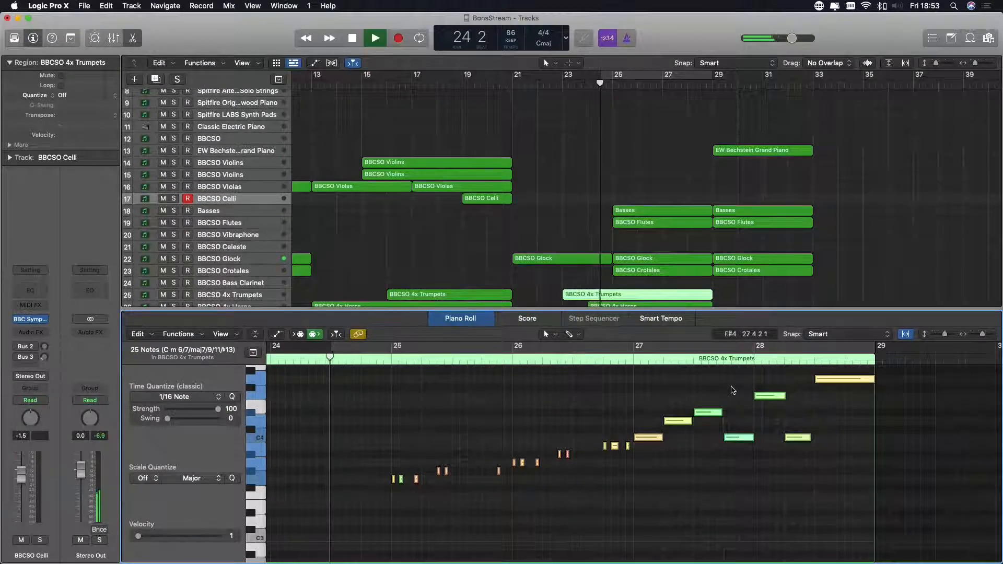
scroll(562, 499, "up", 2)
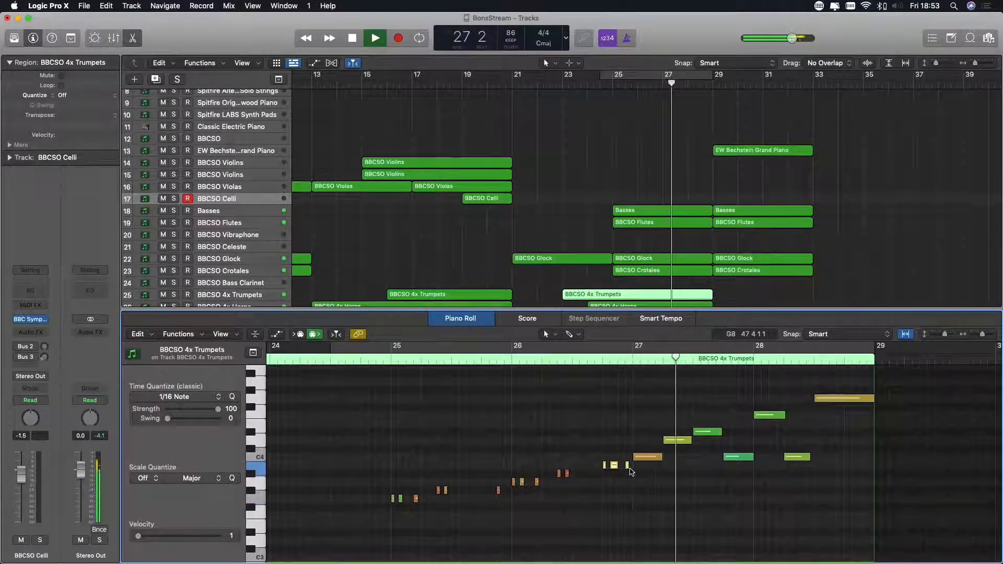
key("e")
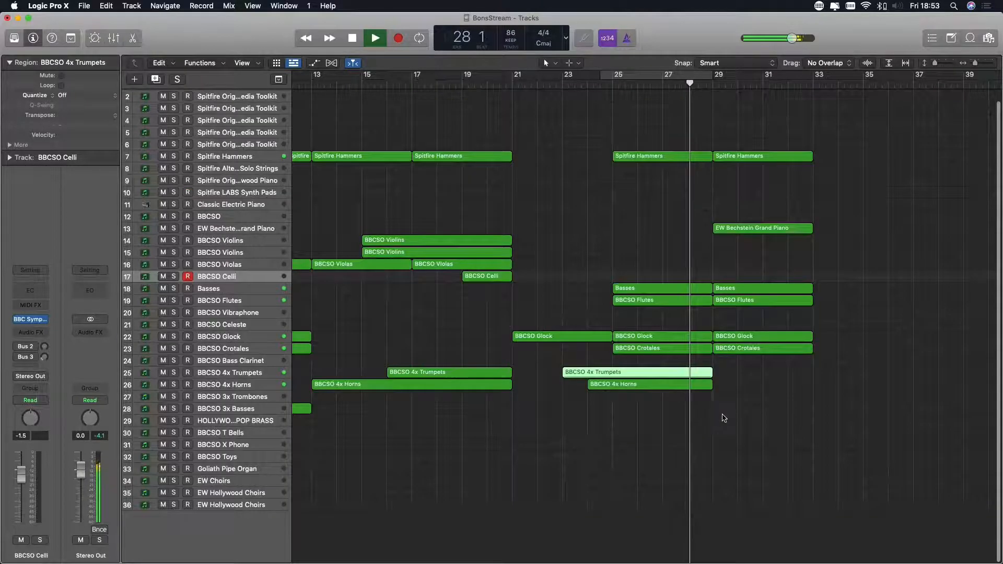
left_click(679, 410)
- Record a part on the BBCSO Bass Clarinet track from bar 9 to bar 21
left_click(263, 364)
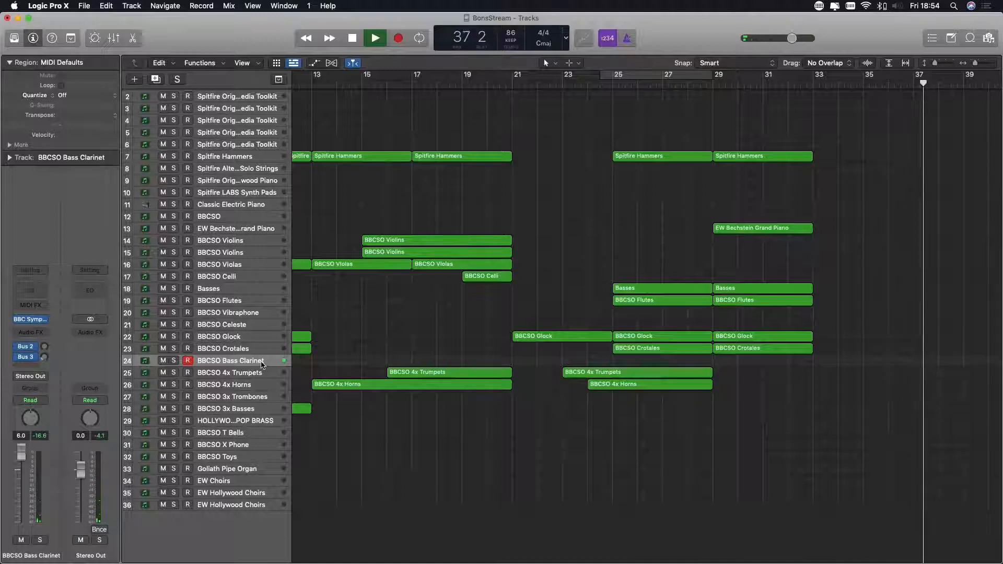
double_click(353, 39)
left_click(375, 39)
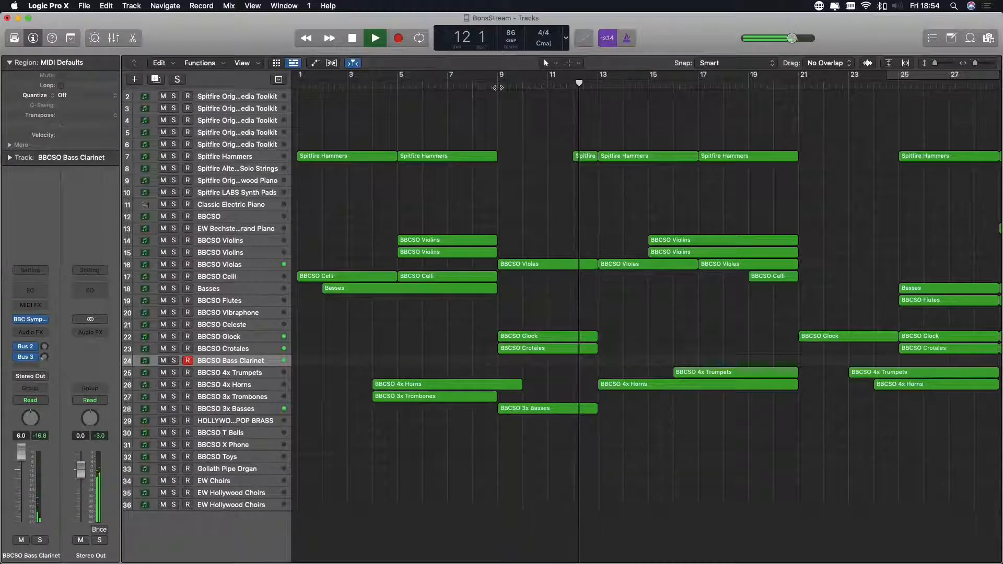
left_click(477, 87)
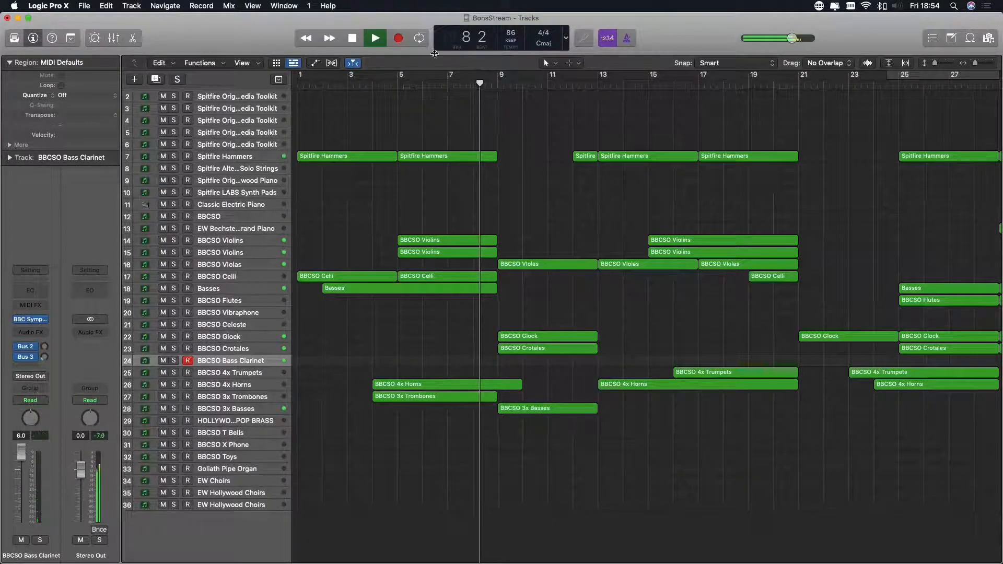
left_click(398, 38)
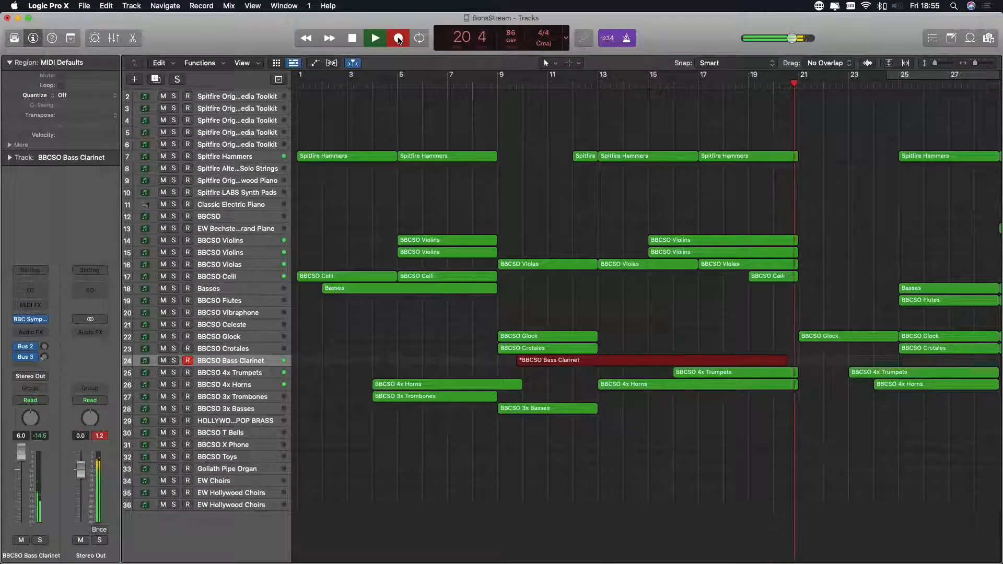
left_click(398, 40)
- Play back from bar 9 and try out the HOLLYWO...POP BRASS and BBCSO X Phone tracks against the arrangement
left_click(499, 82)
scroll(296, 418, "right", 2)
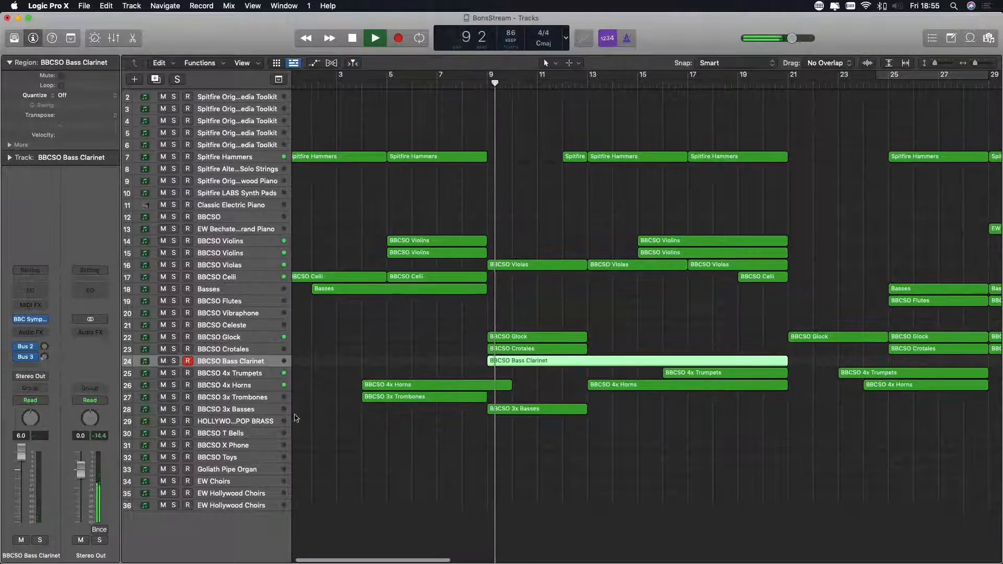
left_click(258, 424)
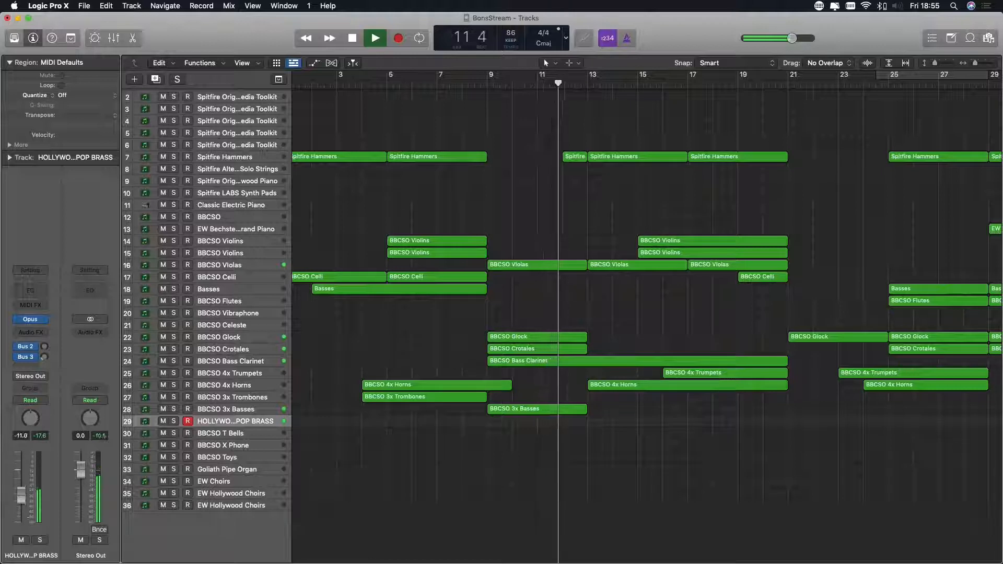
left_click(244, 447)
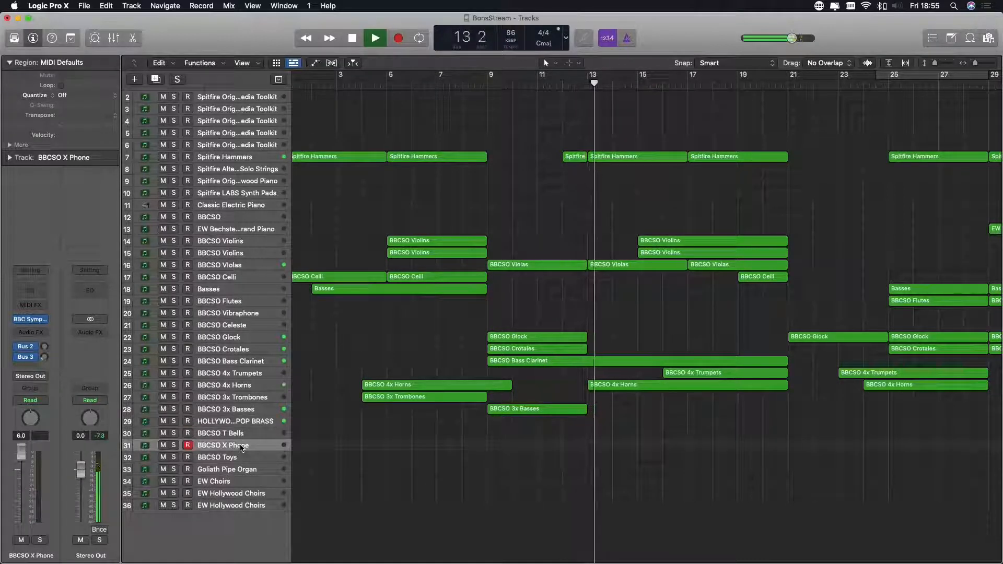
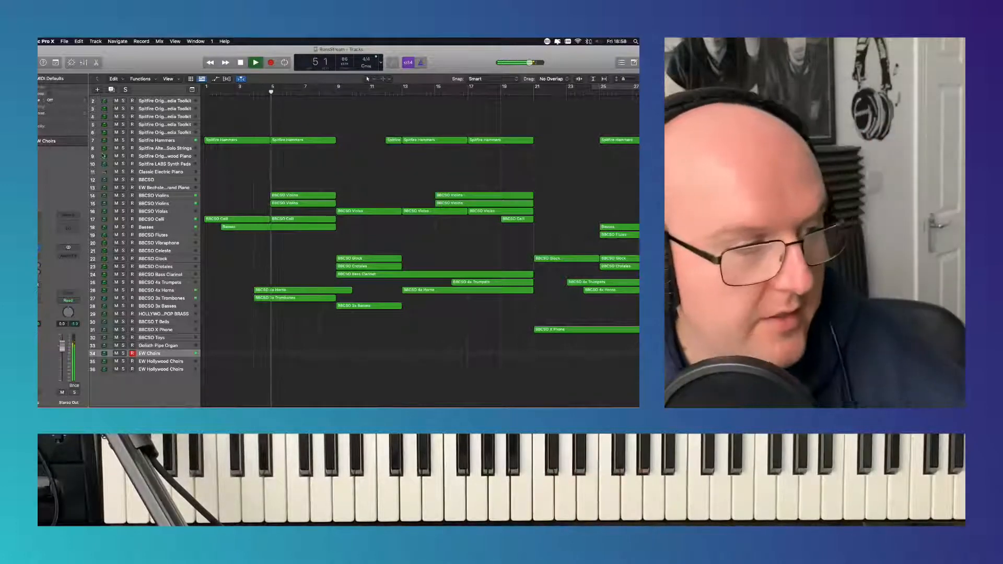
- Record a part on the BBCSO T Bells track from bar 9 to bar 11
left_click(150, 331)
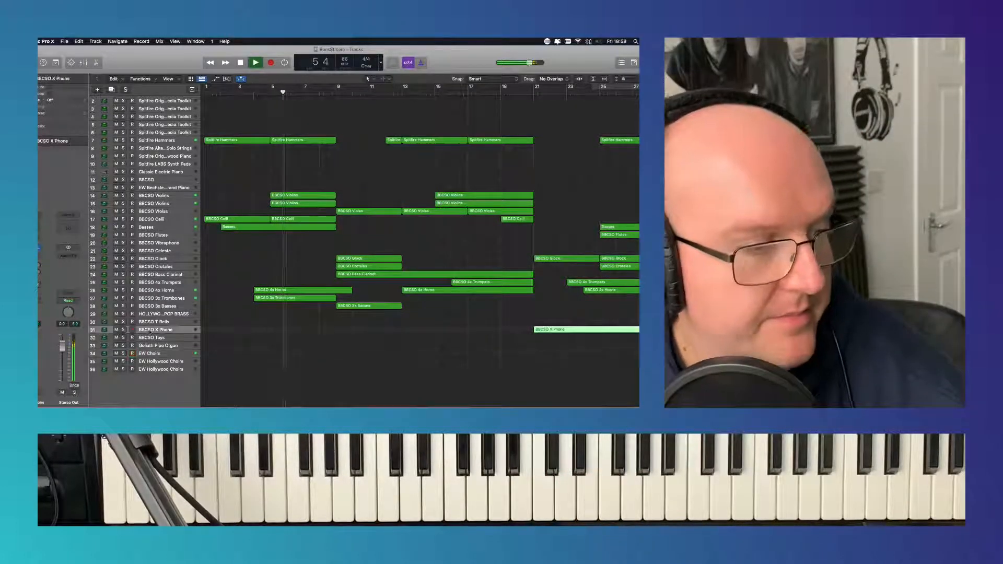
left_click(152, 323)
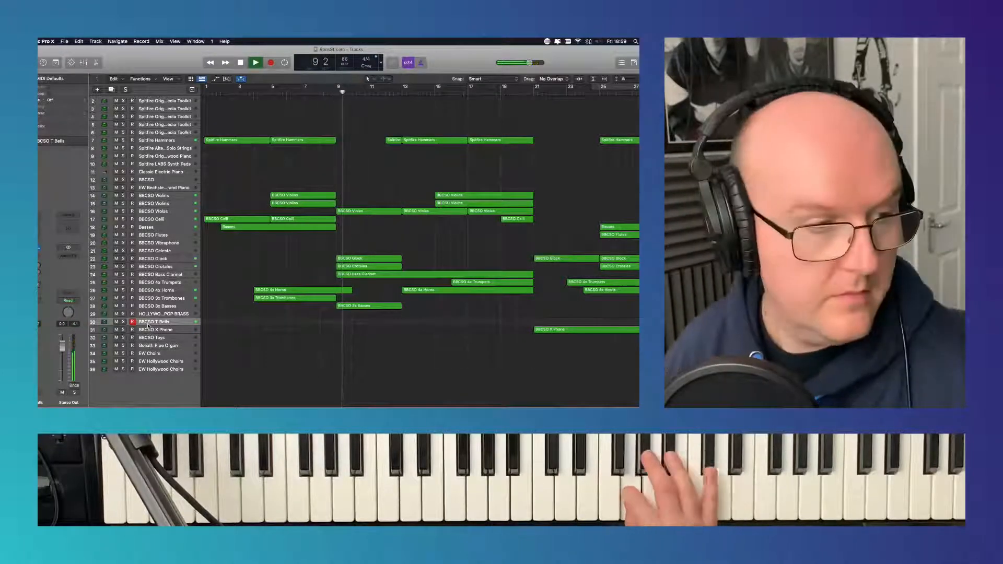
left_click(241, 63)
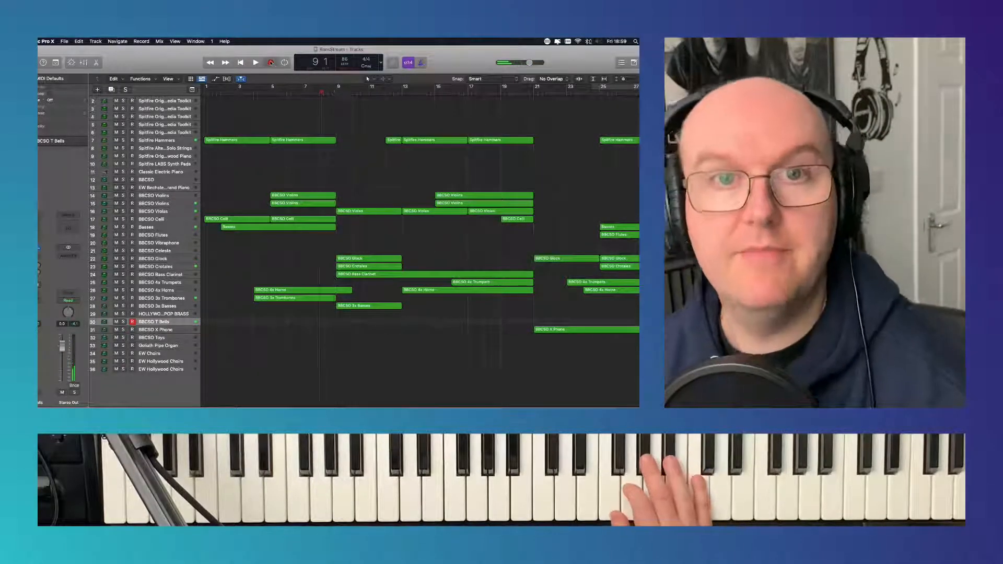
left_click(271, 63)
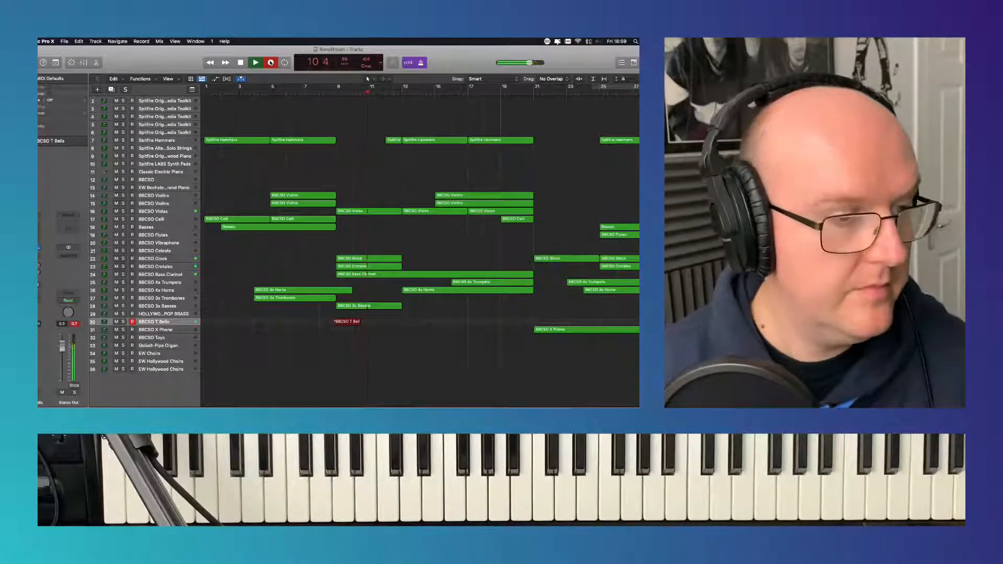
key("space")
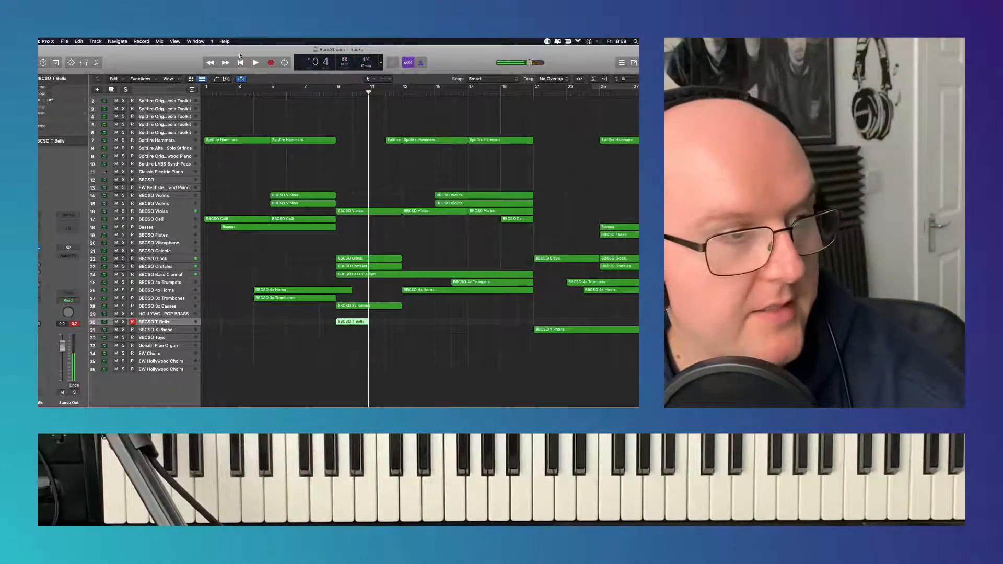
- Play the arrangement from bar 1 and try out the BBCSO Flutes and BBCSO Celeste tracks against it
left_click(242, 62)
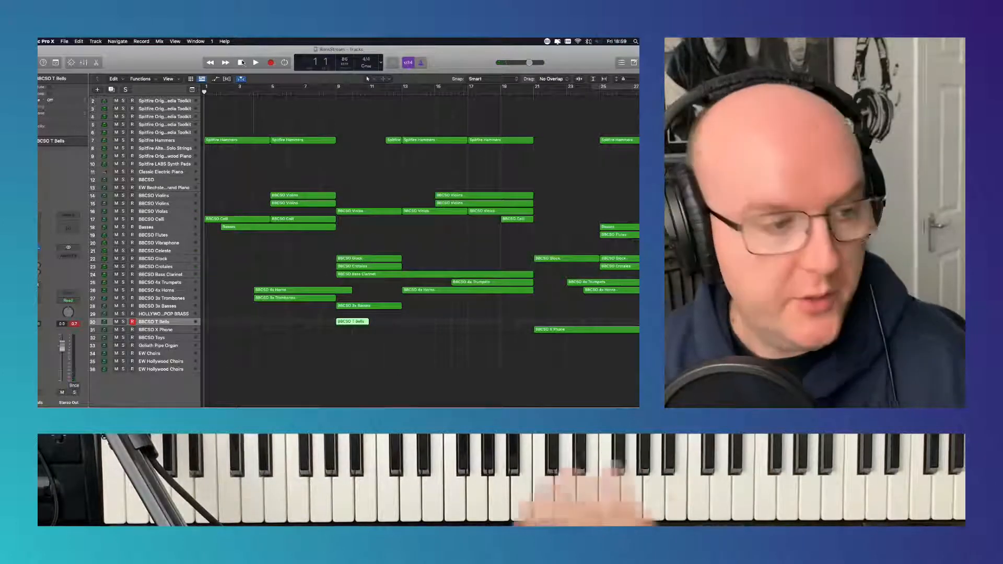
left_click(256, 62)
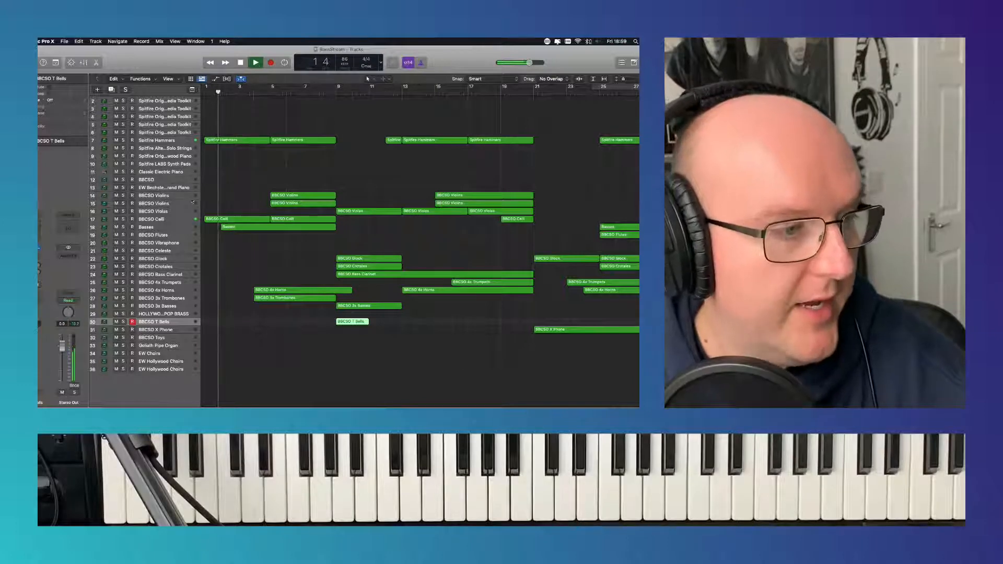
left_click(176, 236)
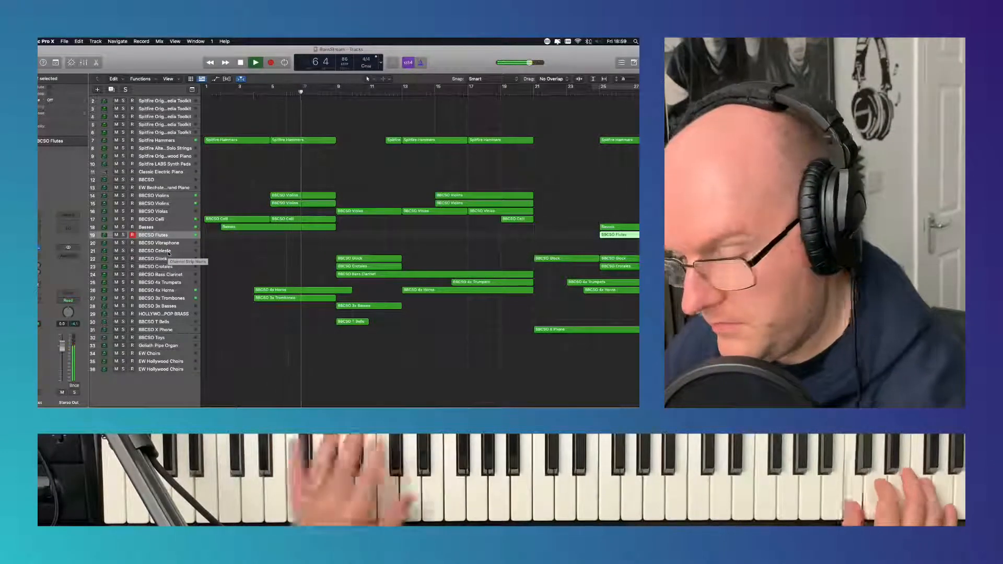
left_click(169, 251)
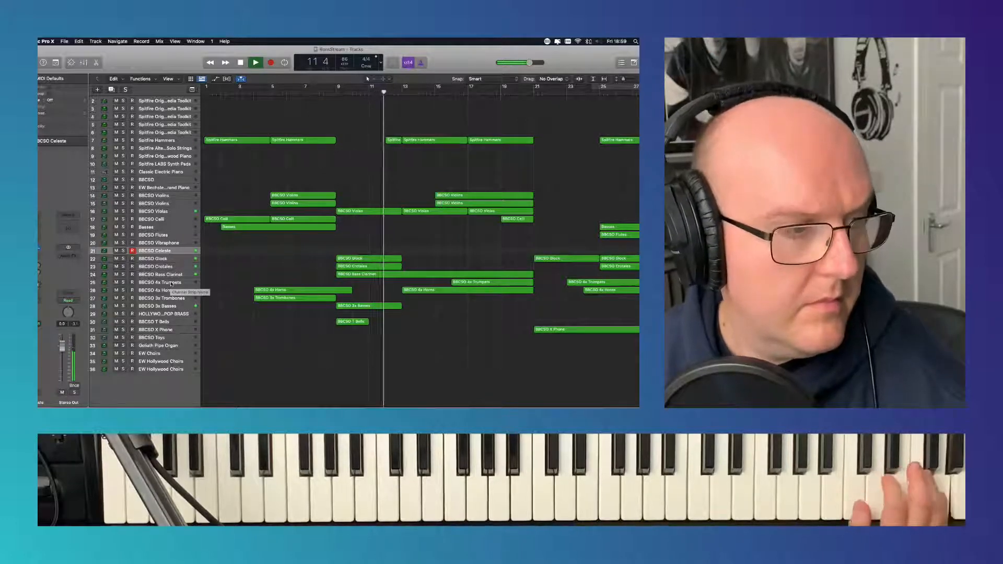
- Record a BBCSO 4x Trumpets part from bar 10 to bar 16, leading into the existing trumpet region
left_click(171, 283)
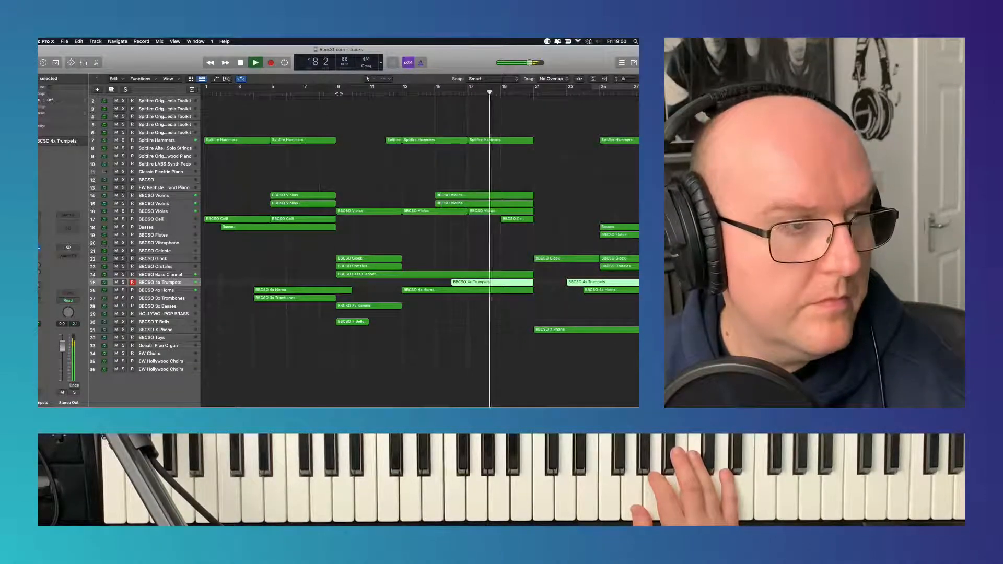
left_click(336, 89)
left_click(271, 62)
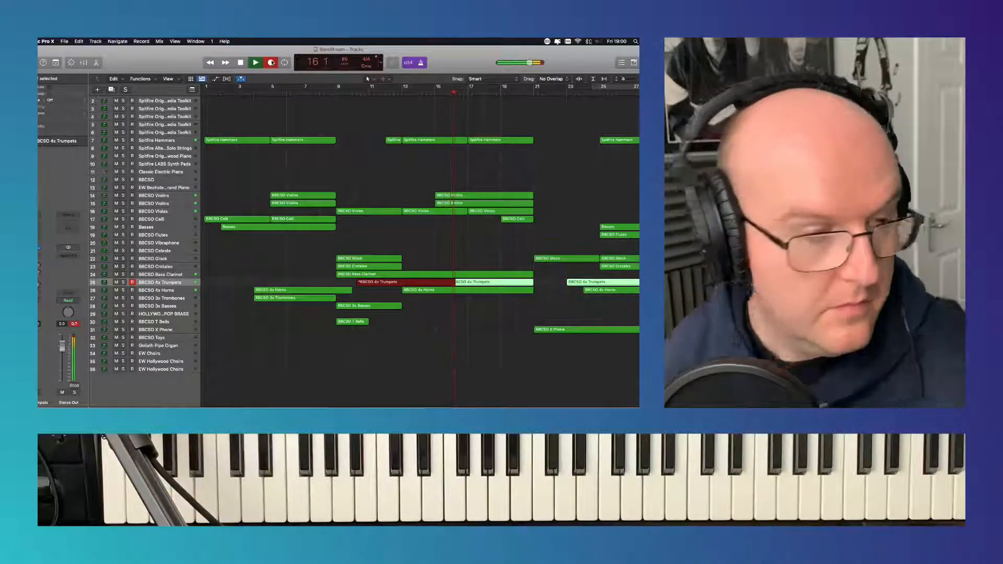
left_click(271, 62)
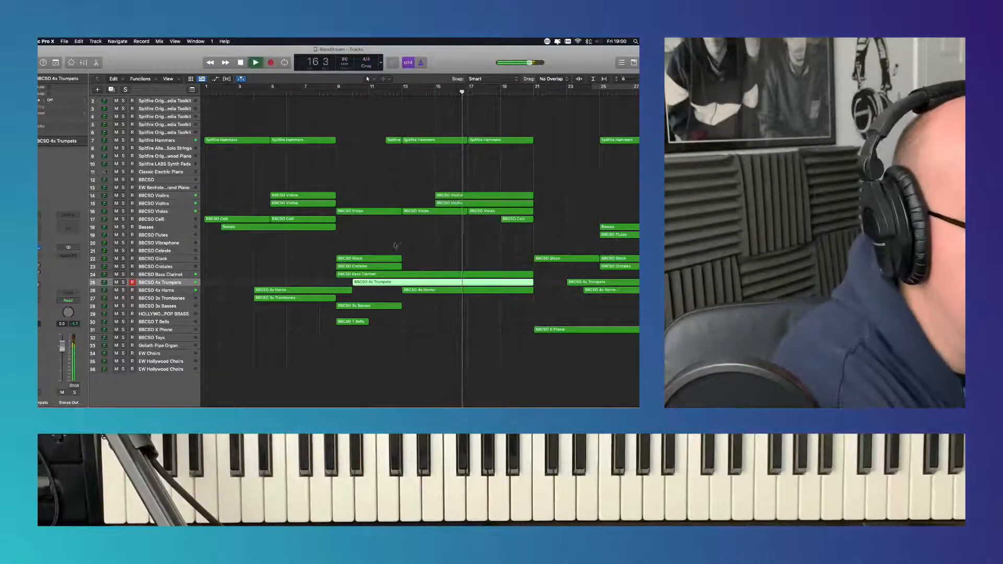
- Add a long F4 note at bar 16 of the BBCSO 4x Trumpets region, straight after the long G4 note
left_click(351, 94)
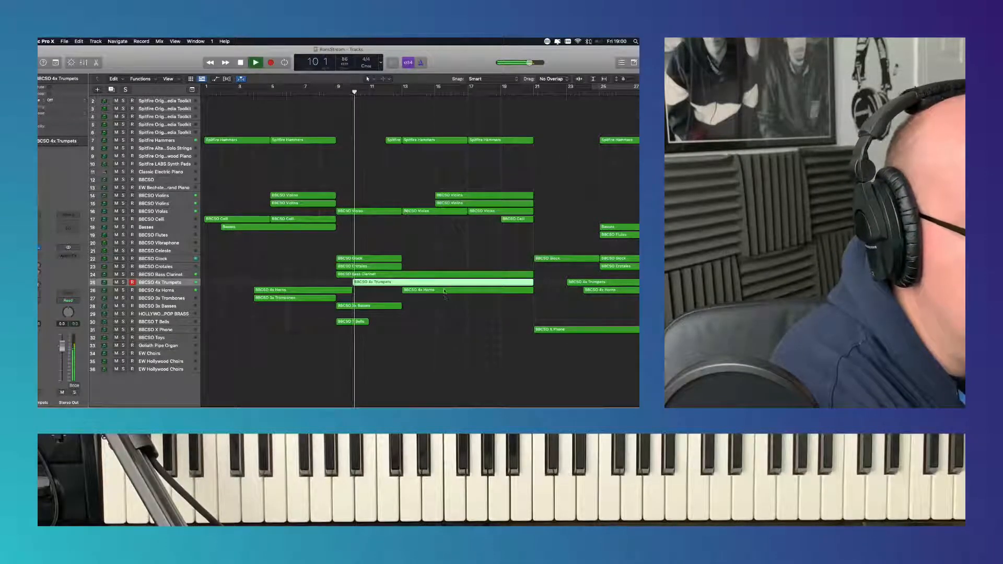
key("p")
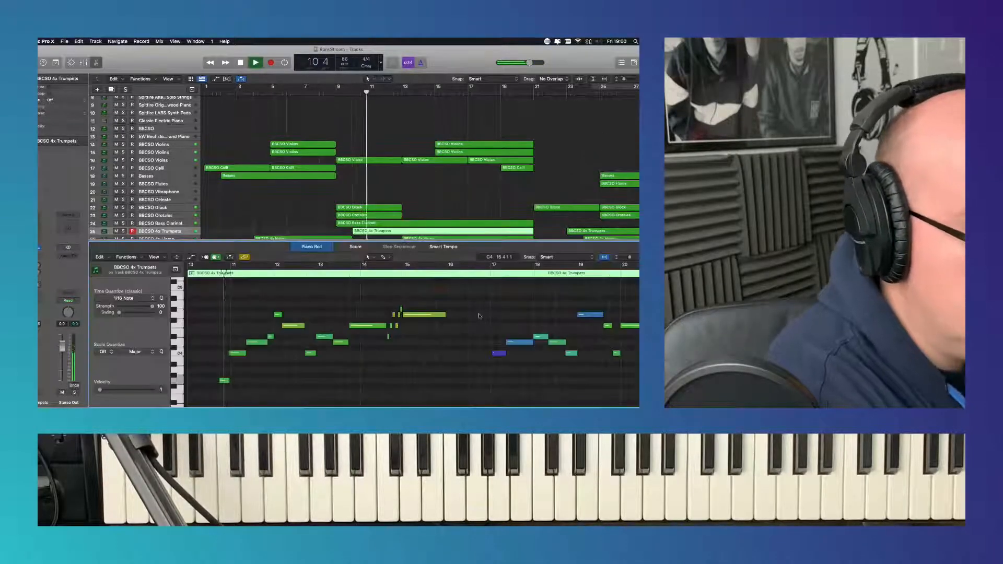
left_click(386, 316)
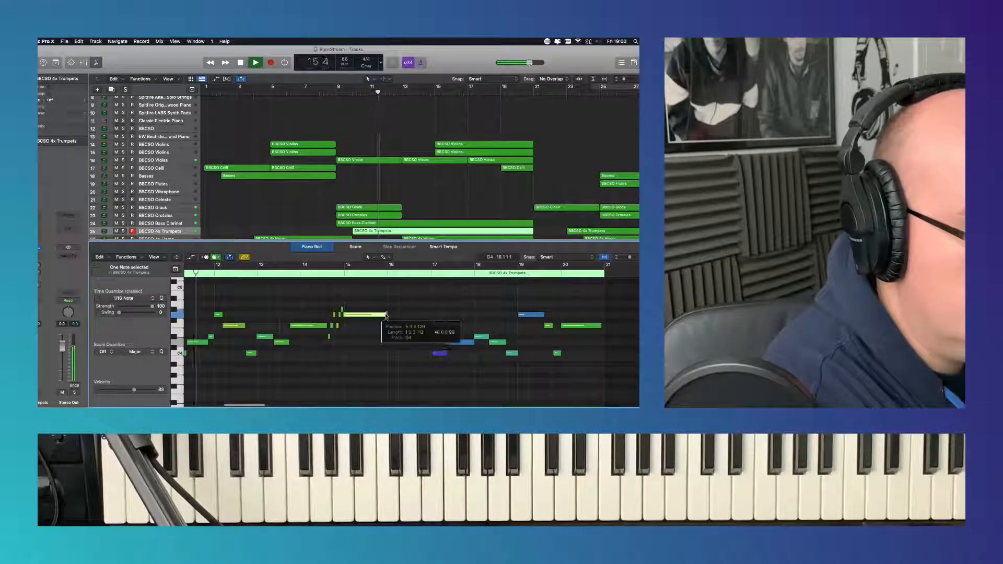
left_click_drag(386, 316, 416, 325)
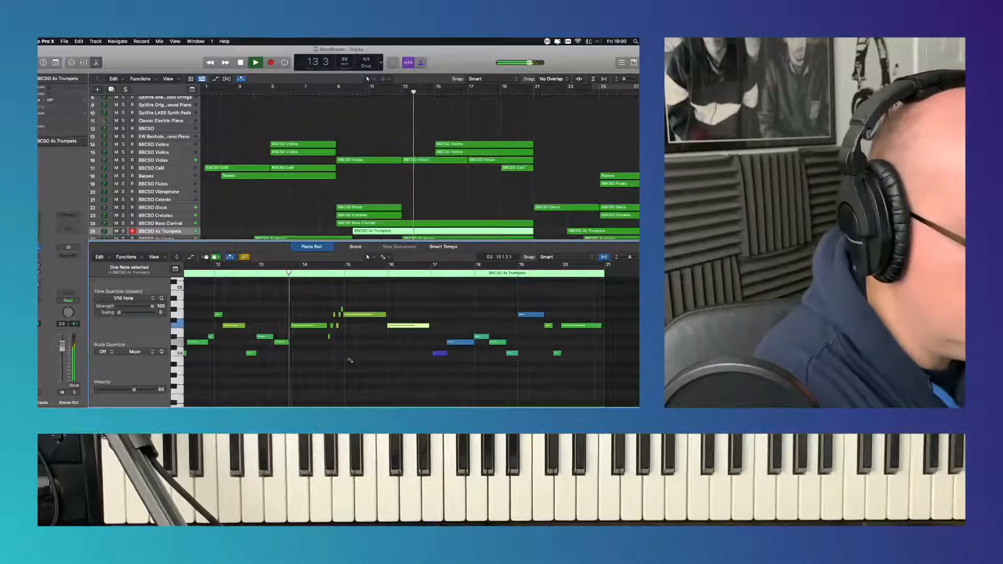
- Quantize all notes of the BBCSO 4x Trumpets region to 1/16 Note and set the bar 16 F4 note's length to exactly one bar
key("super+a")
left_click(123, 298)
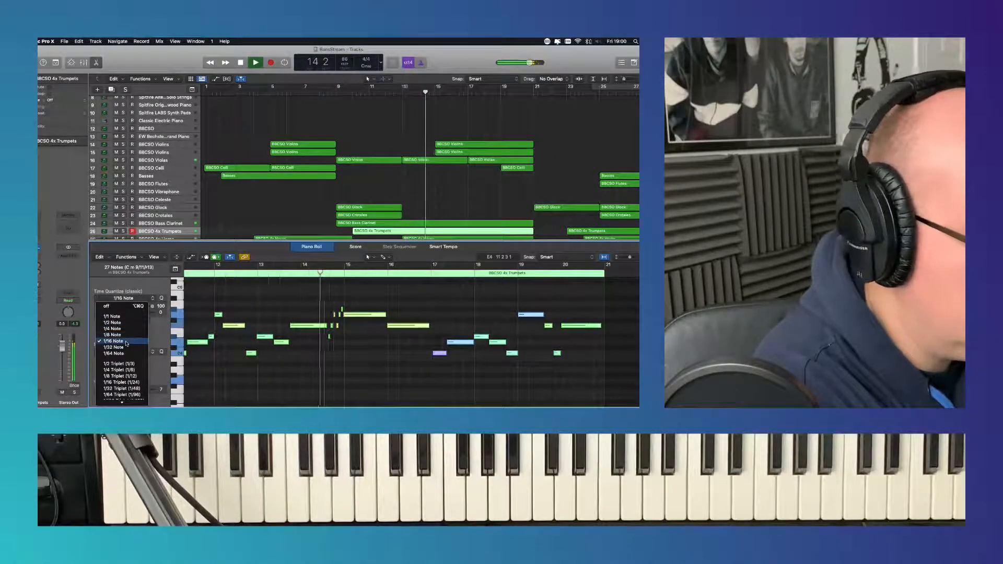
left_click(126, 344)
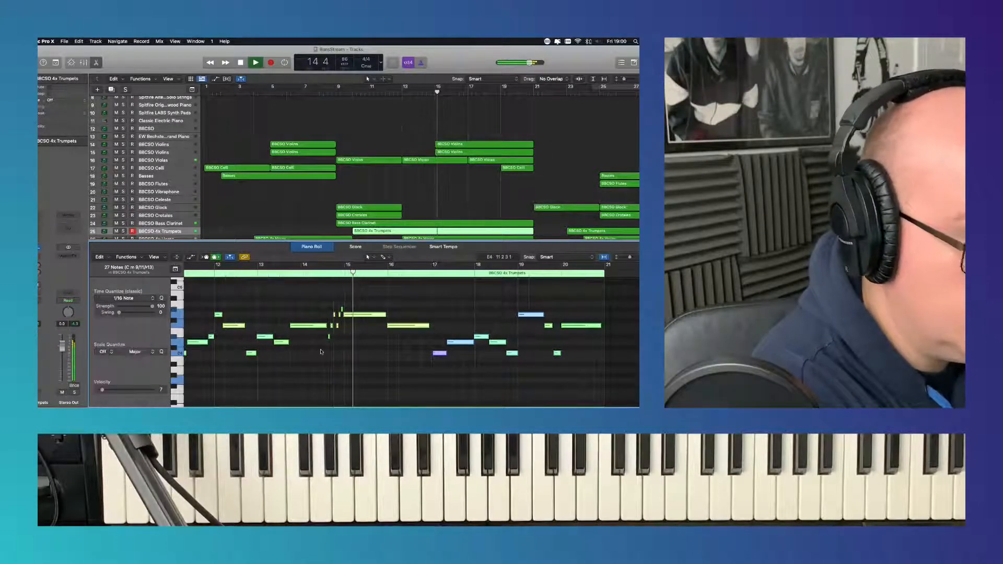
scroll(420, 349, "right", 5)
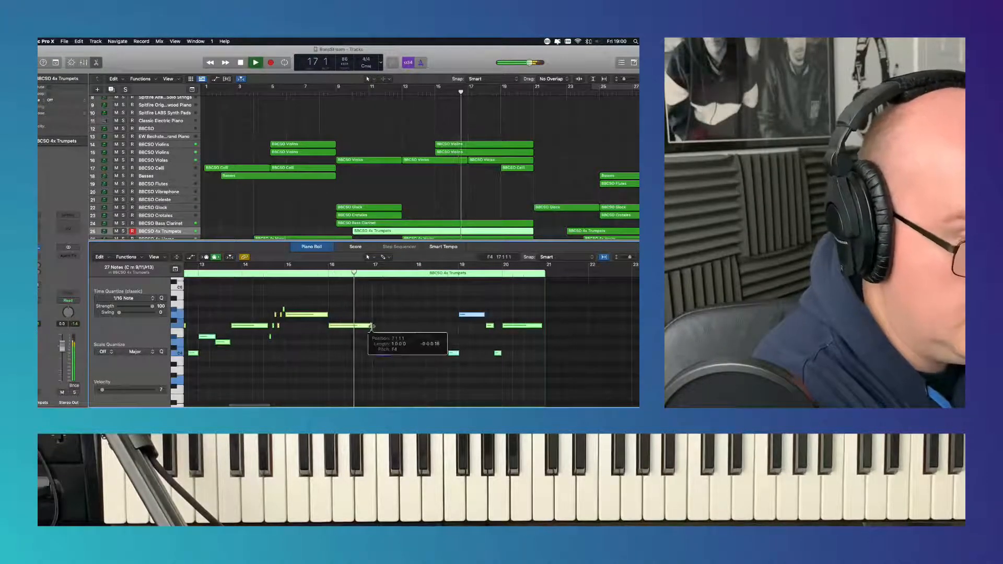
left_click(361, 360)
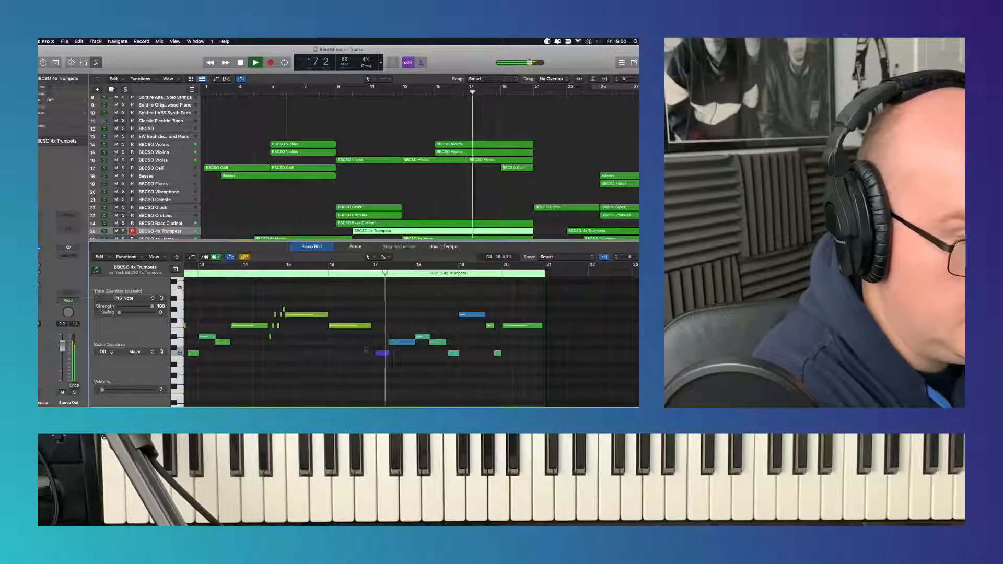
key("p")
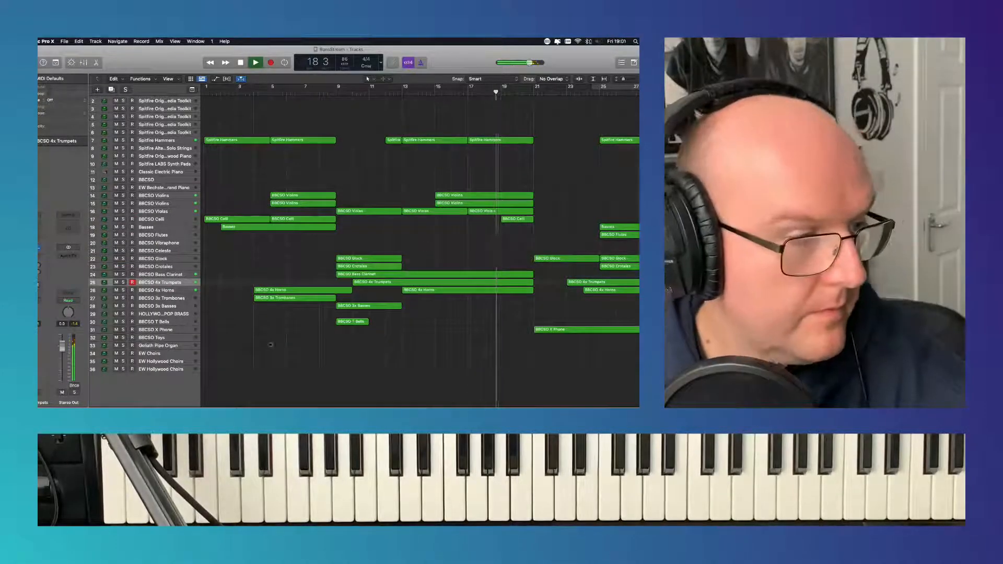
- Record a part on the BBCSO 3x Basses track from bar 18 to bar 35
left_click(165, 307)
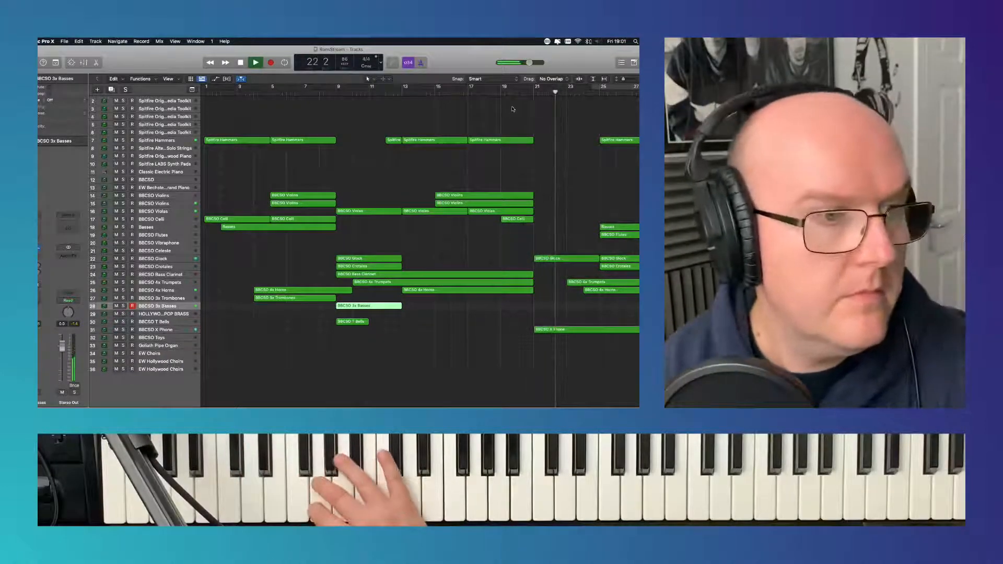
left_click(469, 93)
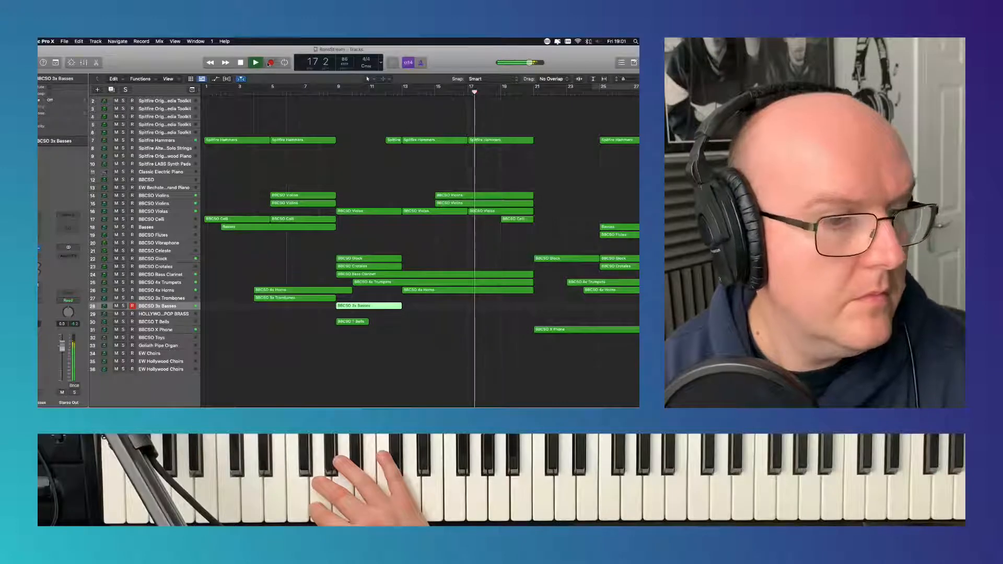
left_click(271, 63)
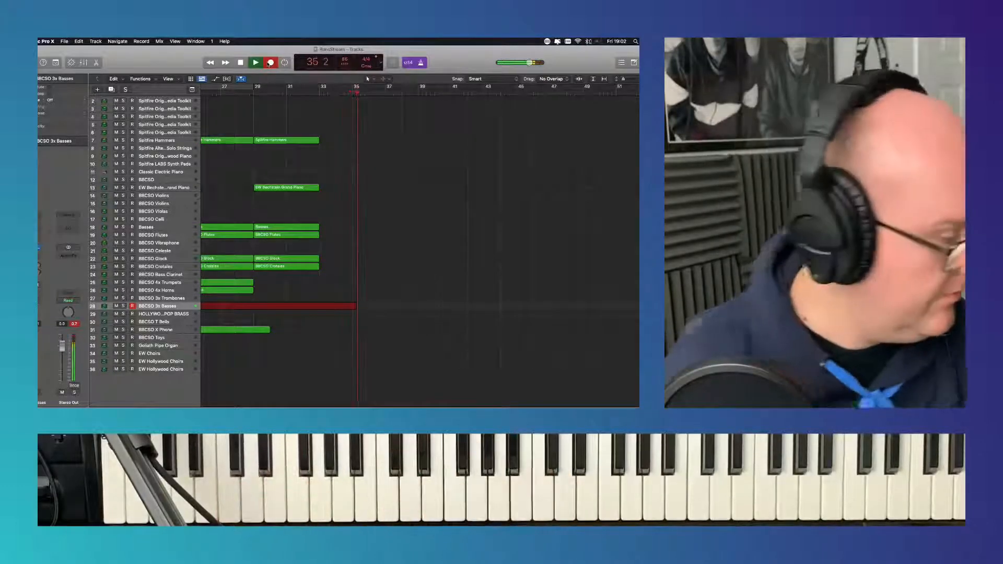
key("space")
- Play back from bar 17 and quantize all notes of the long BBCSO 3x Basses region to 1/16 Note
scroll(504, 219, "left", 6)
scroll(503, 219, "left", 4)
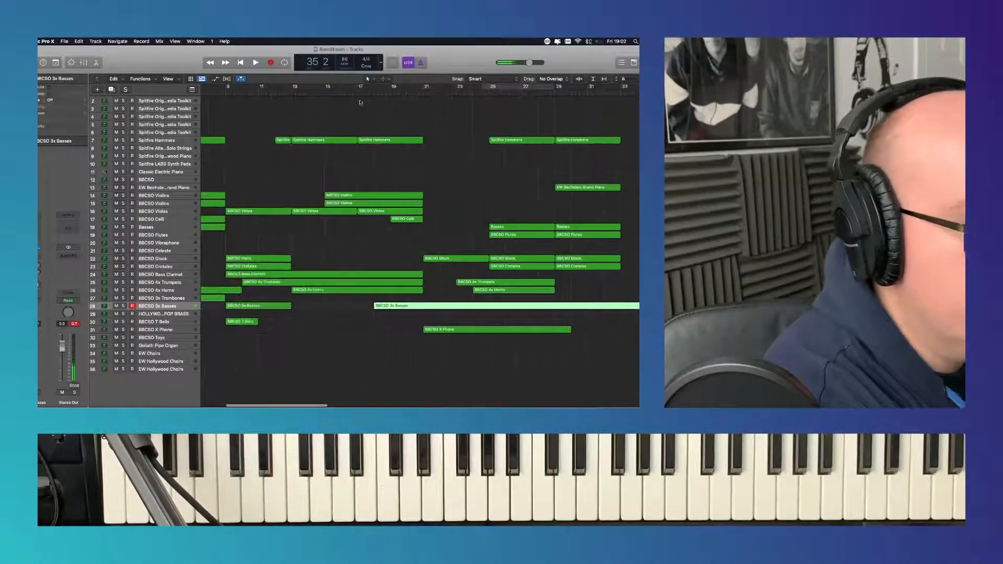
left_click(360, 94)
key("space")
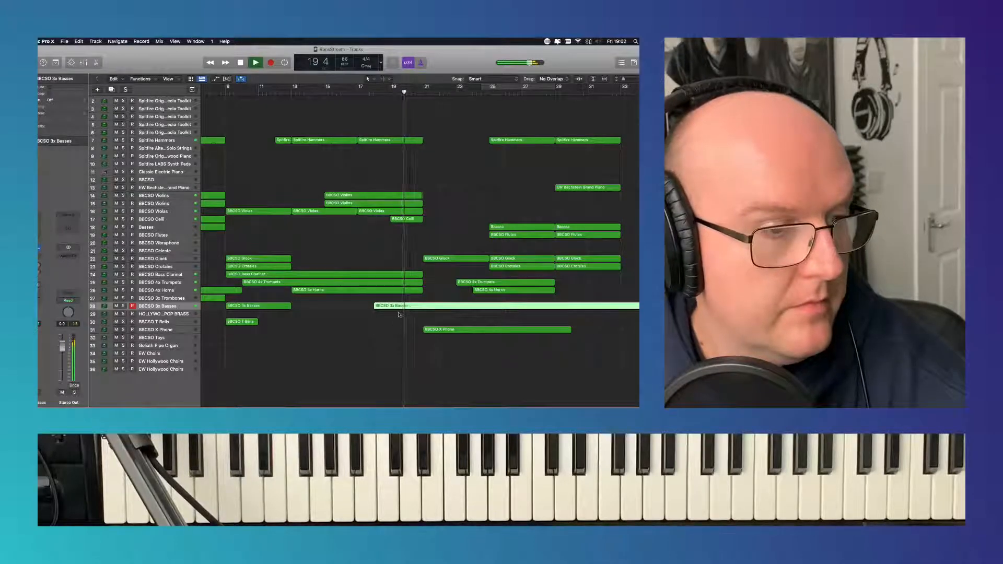
key("p")
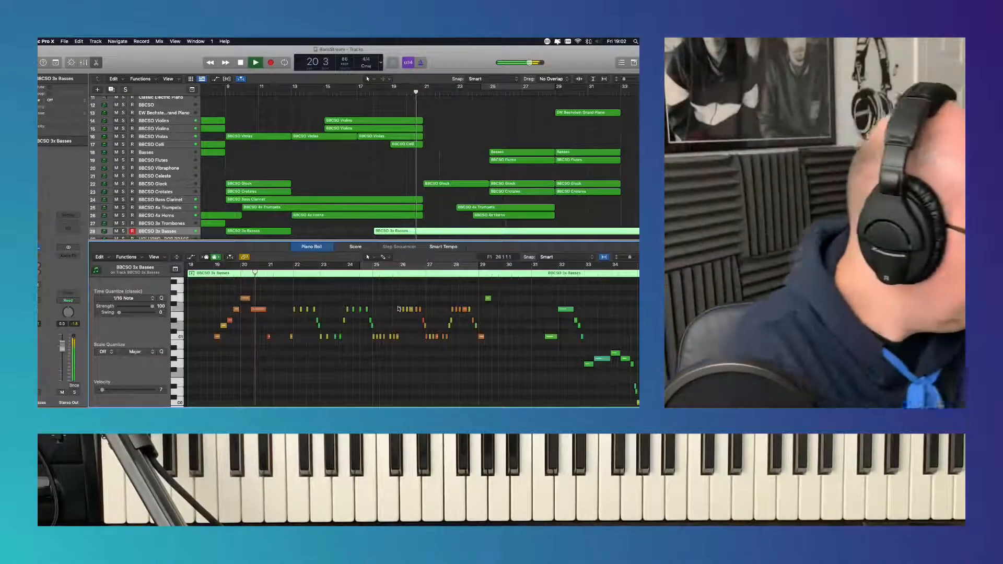
key("super+a")
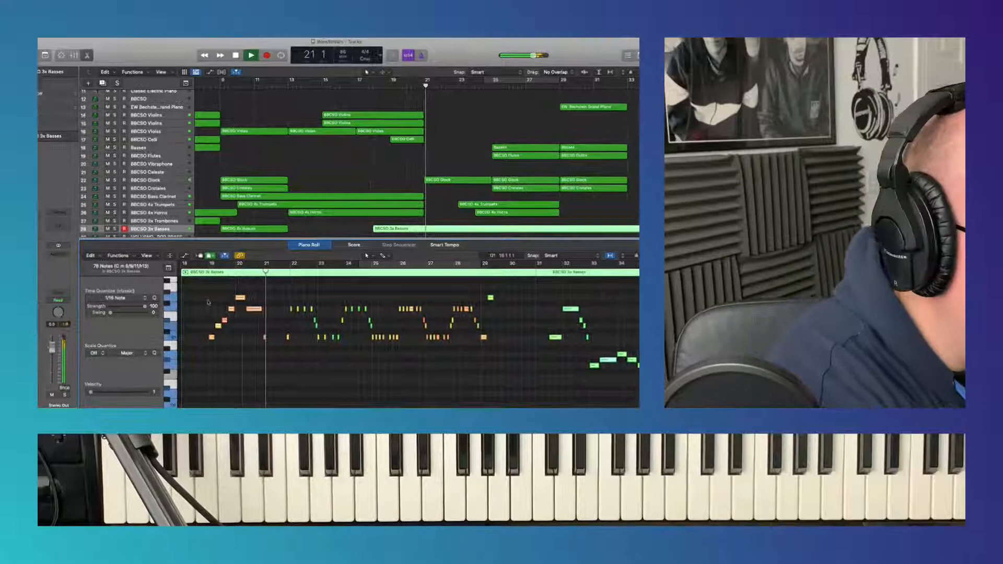
left_click(115, 298)
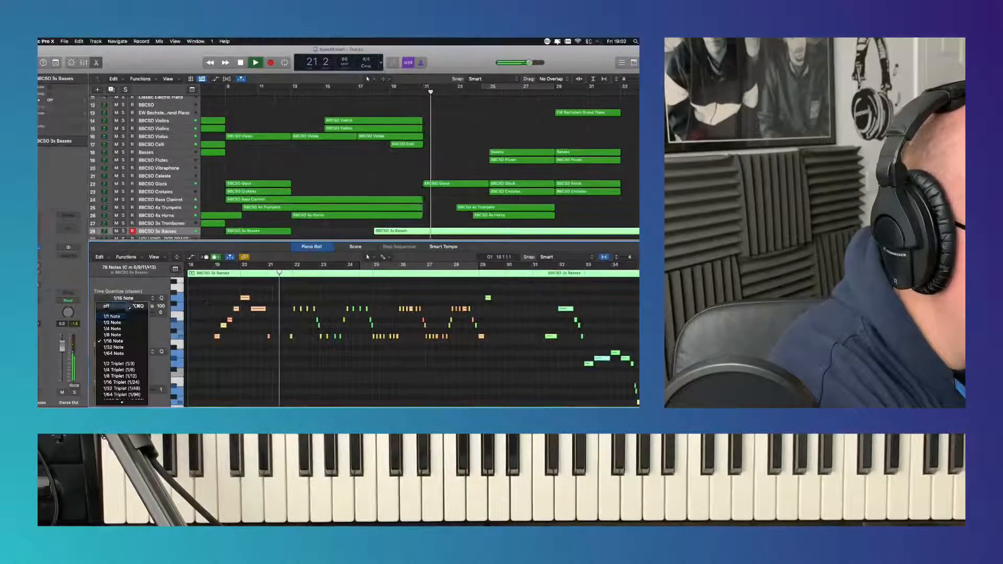
left_click(127, 342)
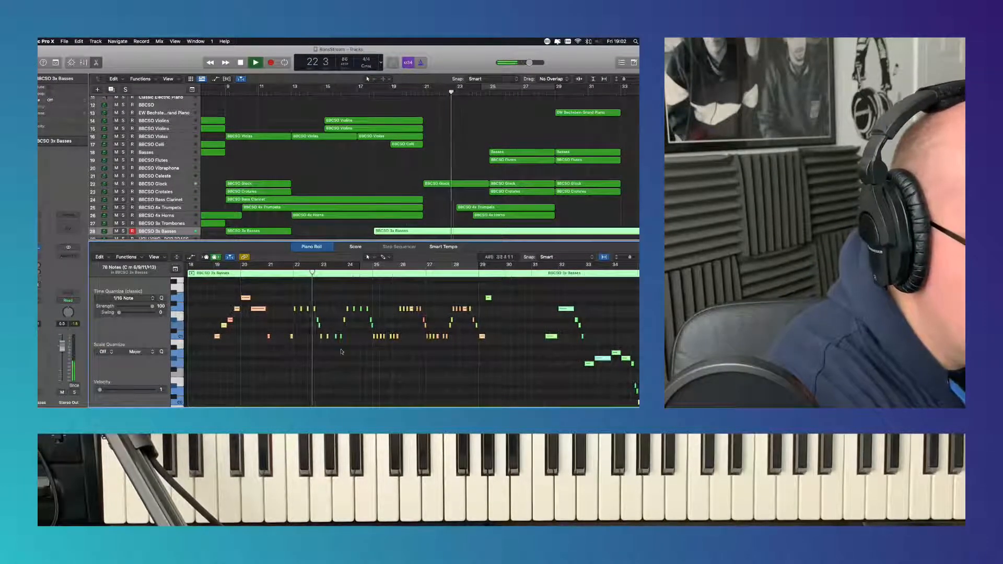
key("e")
left_click(433, 272)
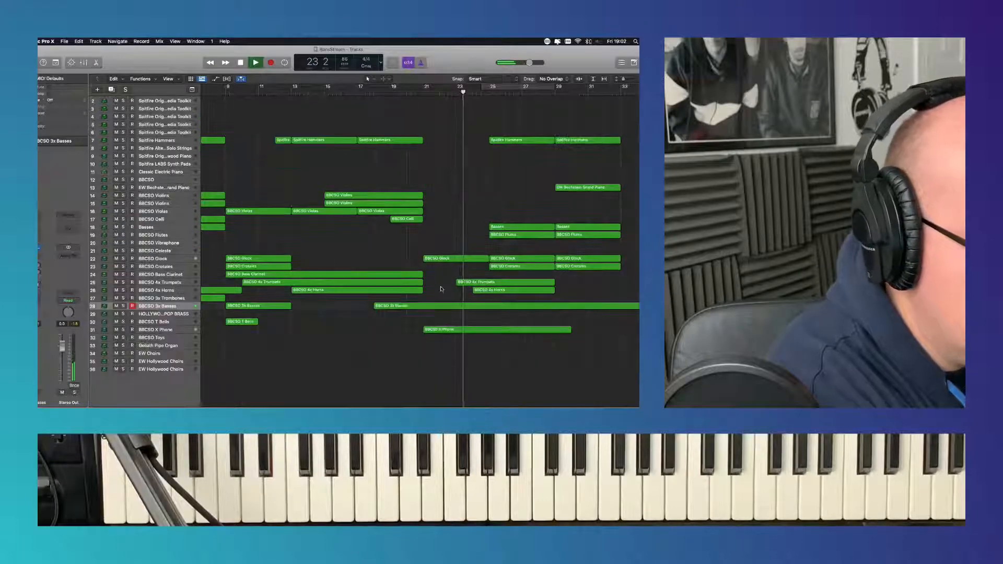
- Record a part on the BBCSO 3x Trombones track from bar 26 to bar 29
scroll(445, 307, "right", 5)
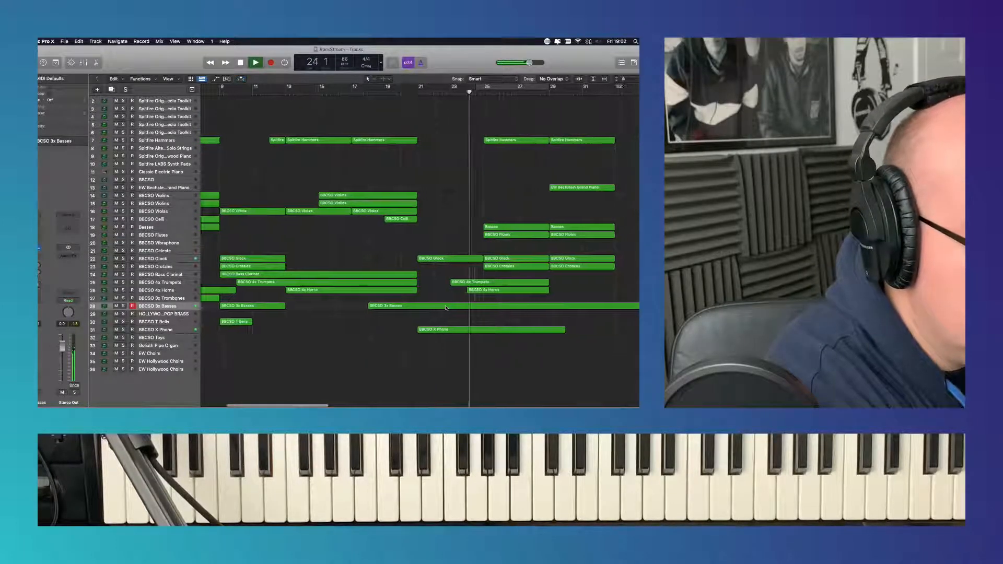
left_click(181, 298)
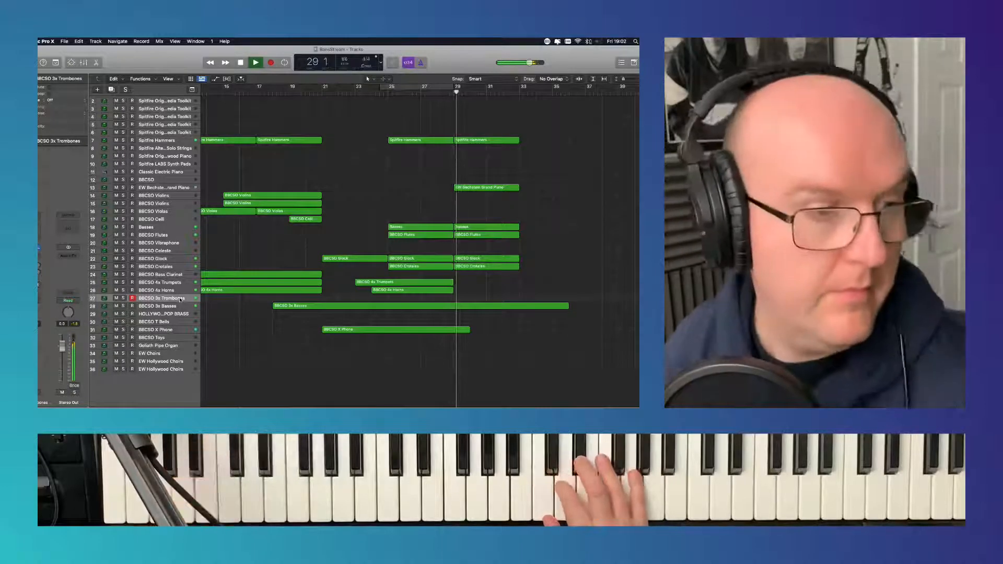
left_click(389, 91)
left_click(272, 62)
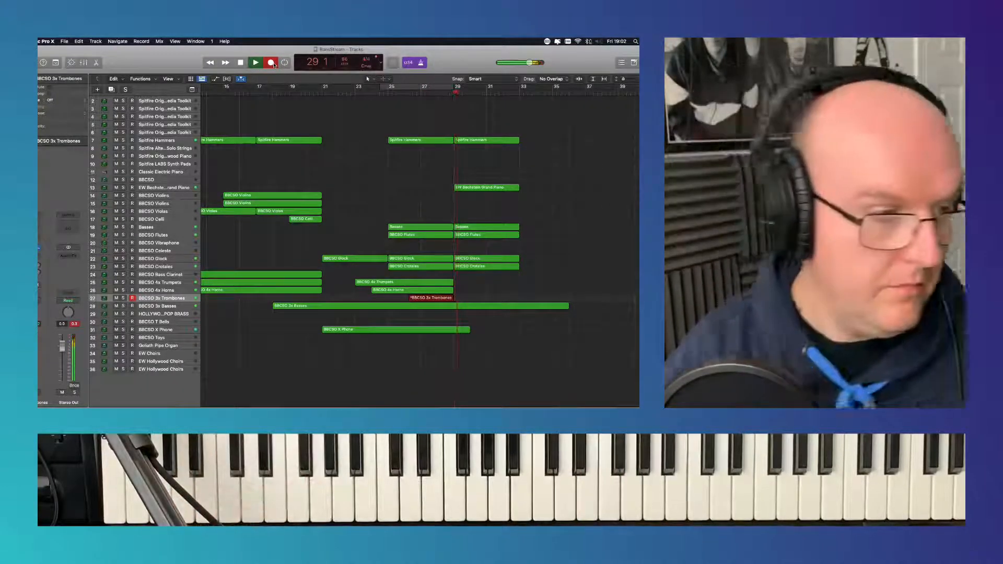
left_click(270, 63)
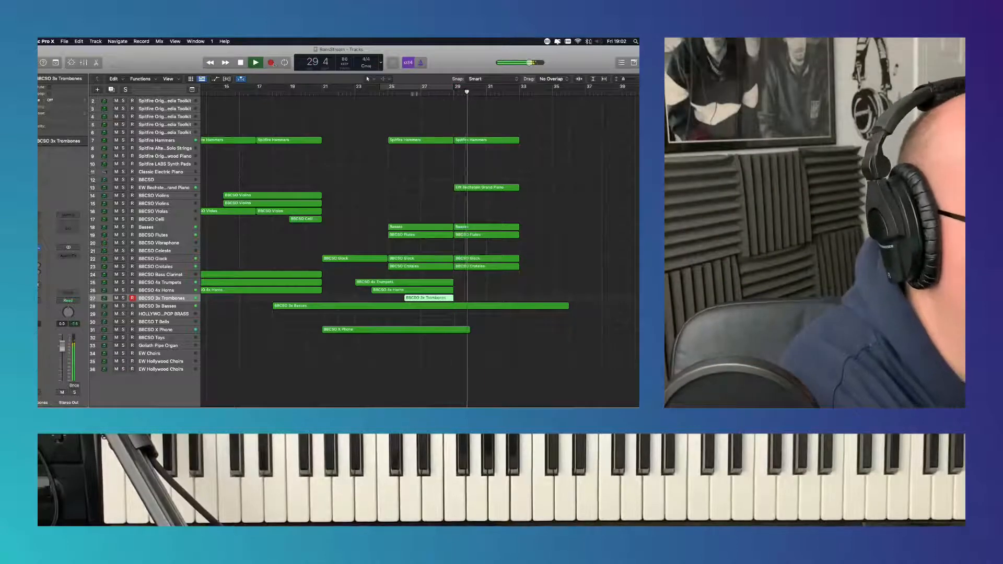
- Quantize all notes of the BBCSO 3x Trombones region at bar 26 to 1/8 Note
double_click(433, 300)
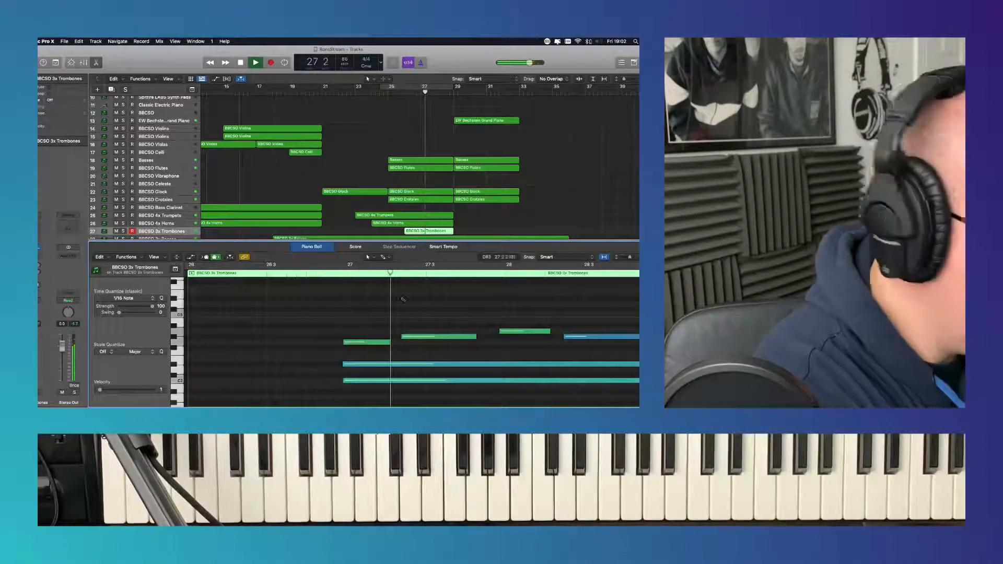
left_click(125, 298)
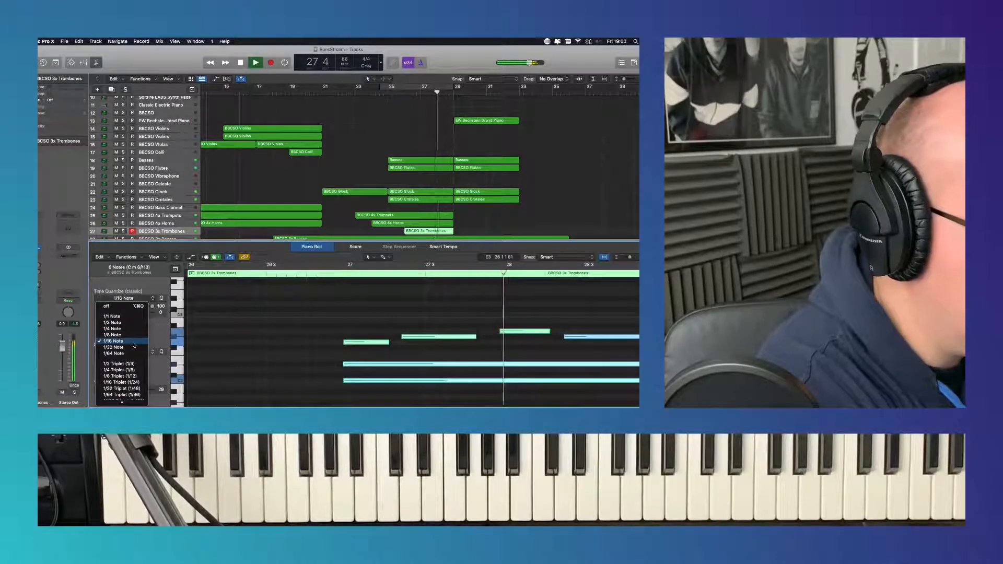
left_click(133, 336)
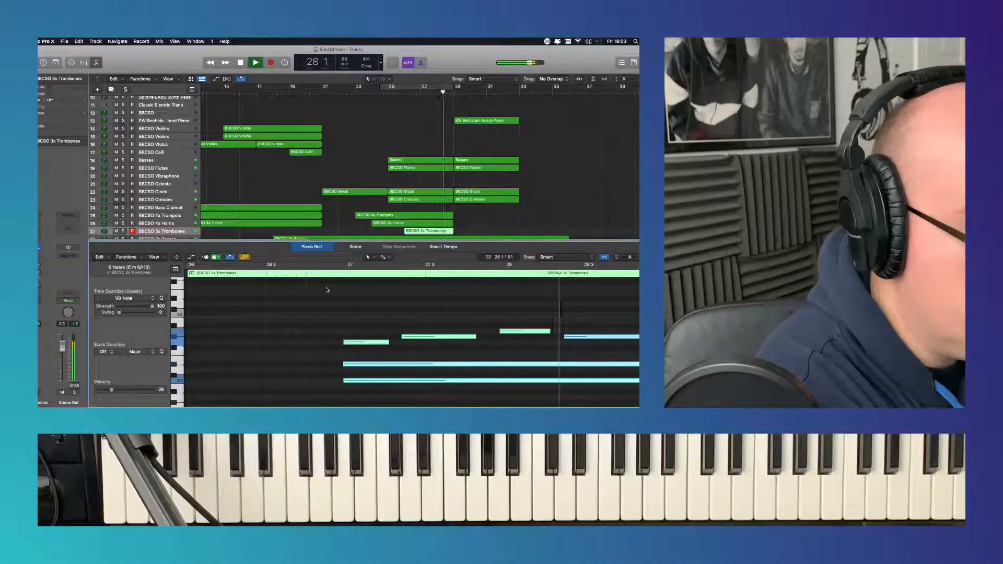
left_click(312, 251)
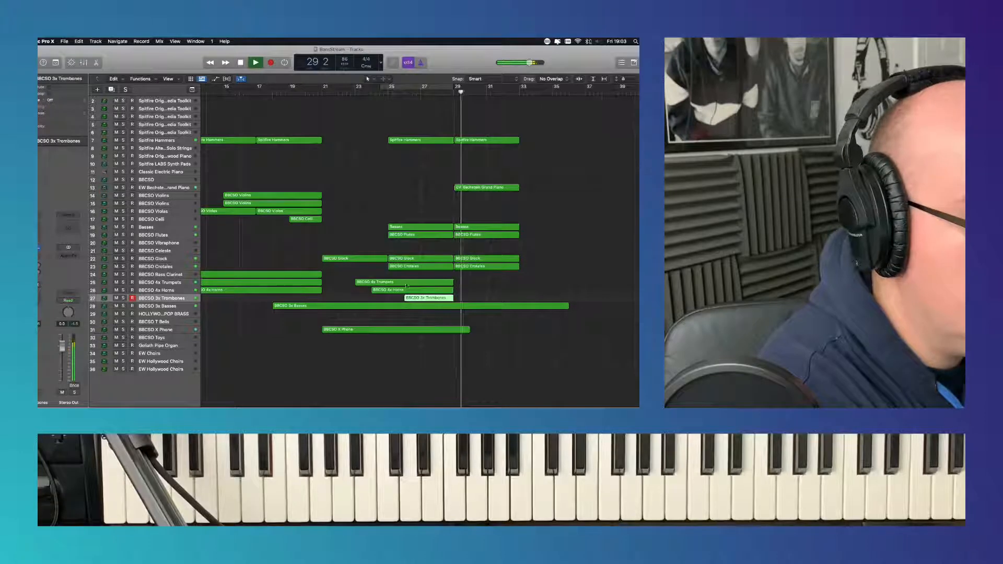
- Extend the start of the BBCSO 3x Trombones region back to just after bar 25, then play it and check its notes
left_click_drag(406, 299, 393, 300)
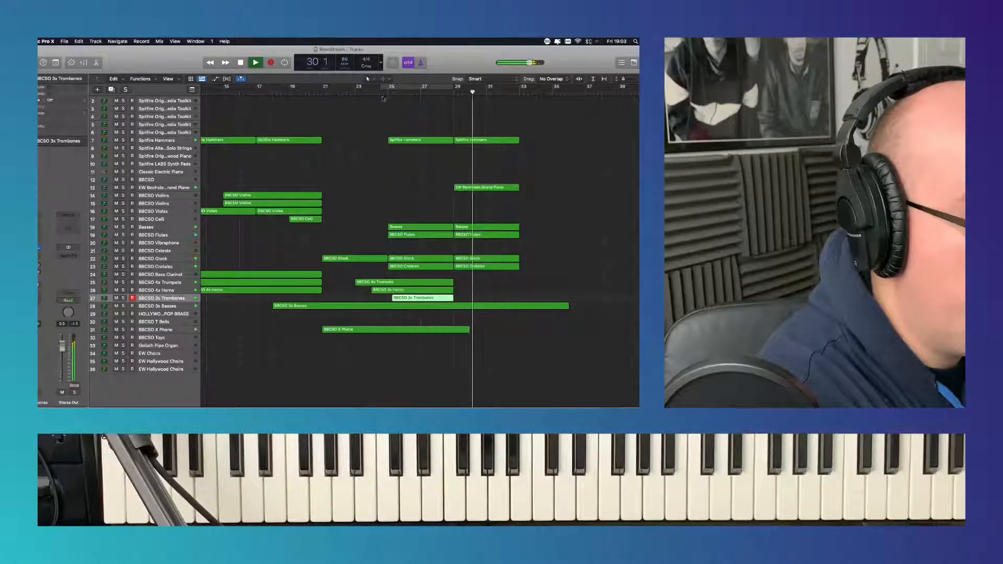
left_click(378, 93)
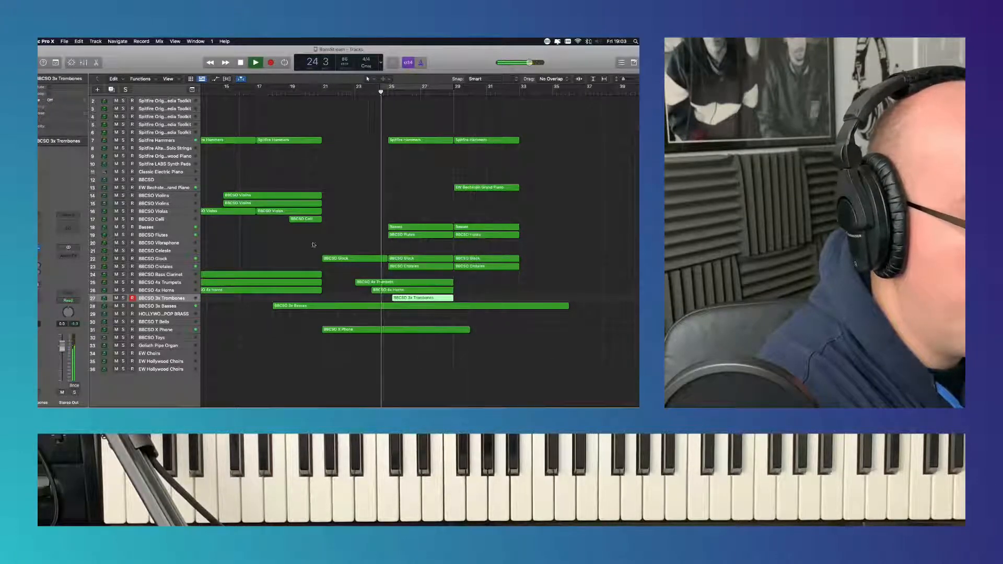
double_click(418, 299)
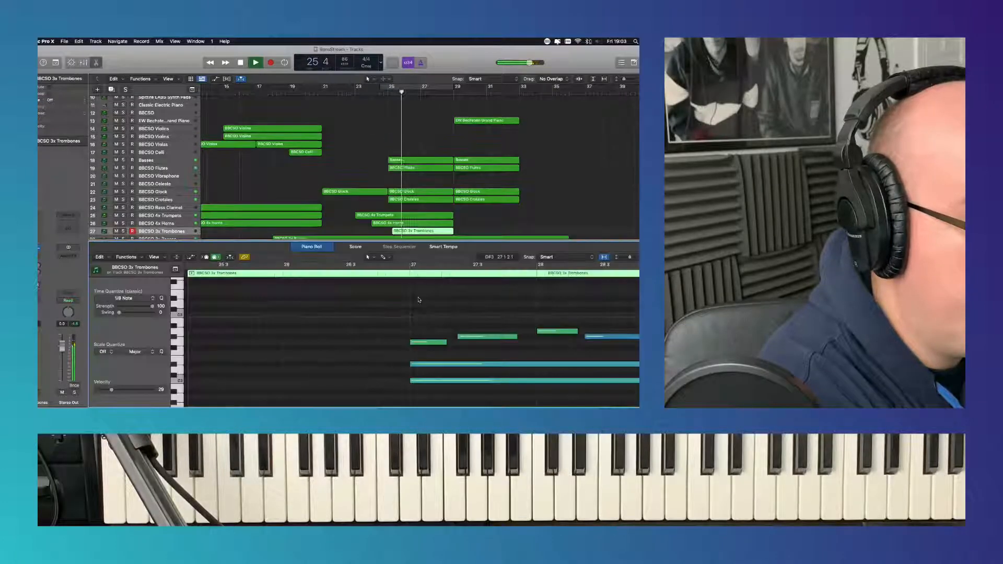
left_click(313, 247)
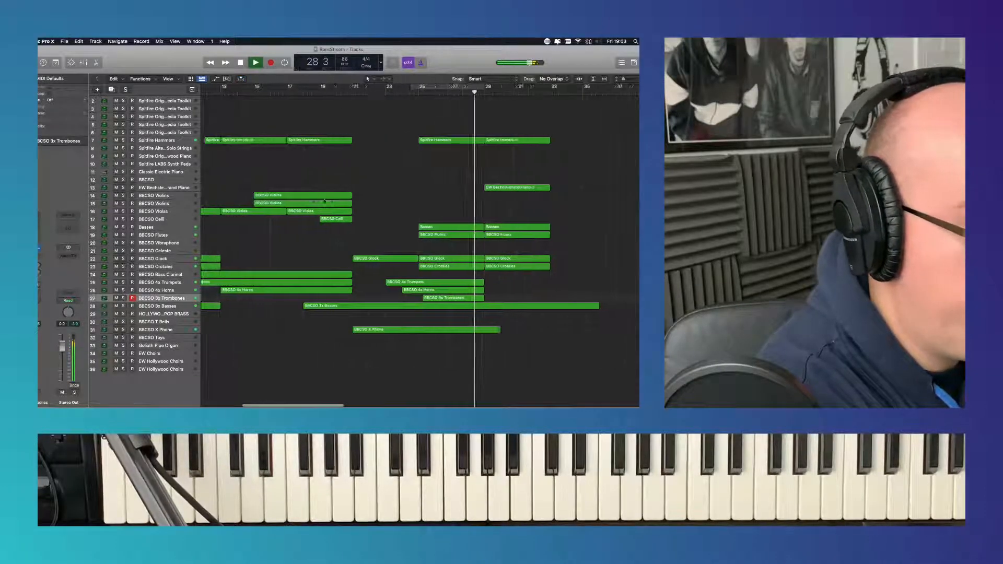
- Audition the first Spitfire Originals Media Toolkit track, then select and try the second one
scroll(293, 188, "left", 3)
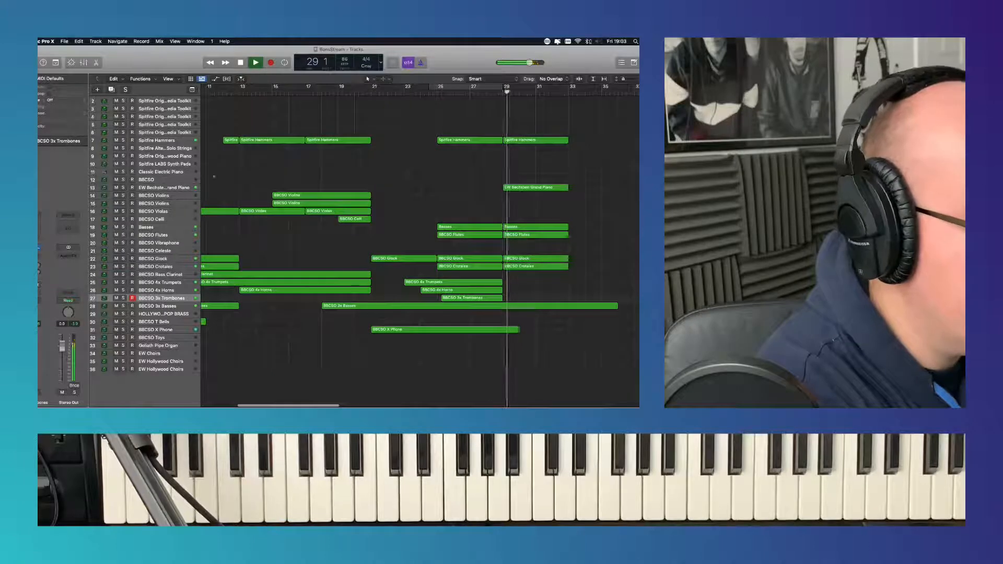
scroll(167, 176, "up", 2)
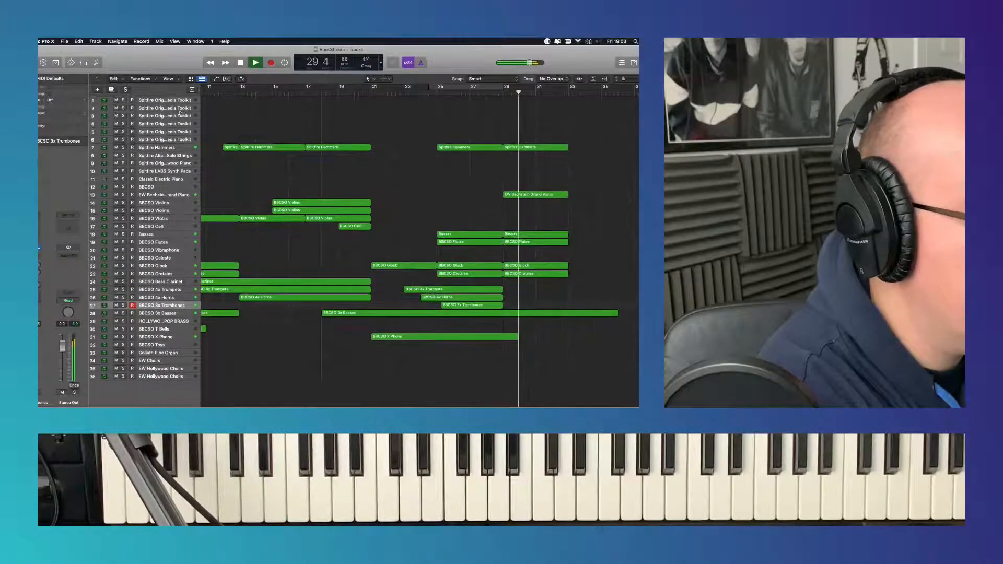
left_click(175, 100)
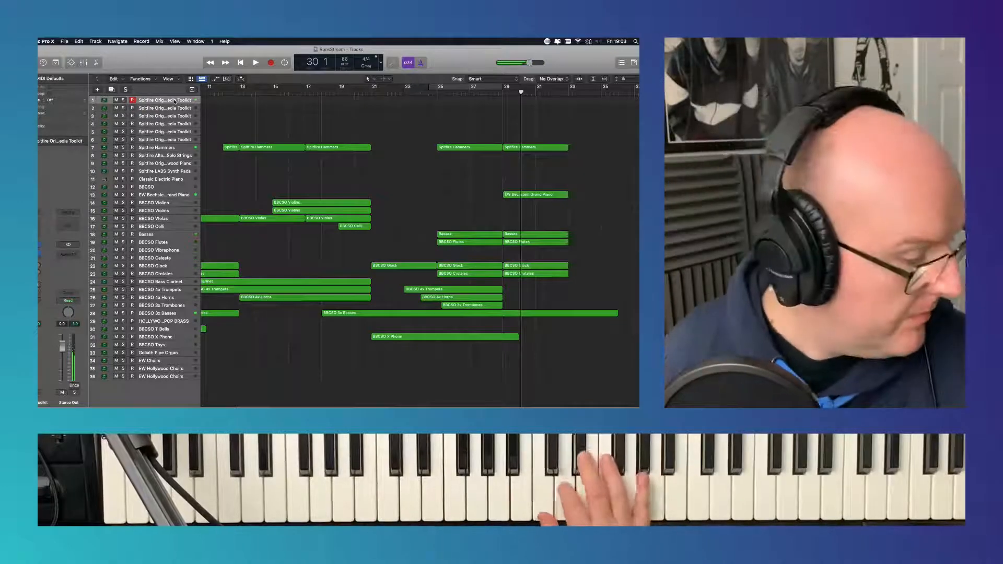
key("Down")
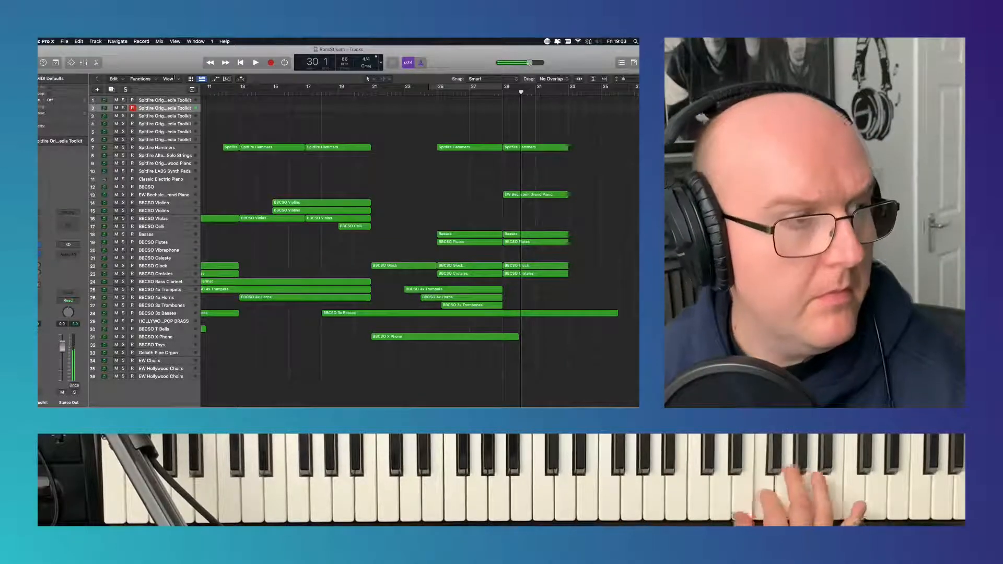
- Play the arrangement from bar 1 to bar 28 while rehearsing a part on the second Spitfire Originals Media Toolkit track
left_click(240, 62)
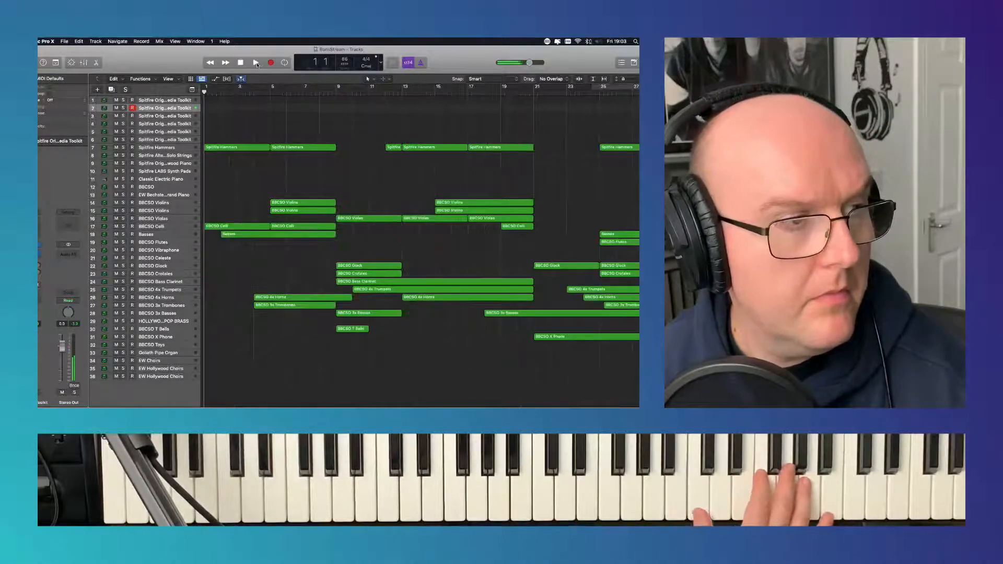
left_click(256, 63)
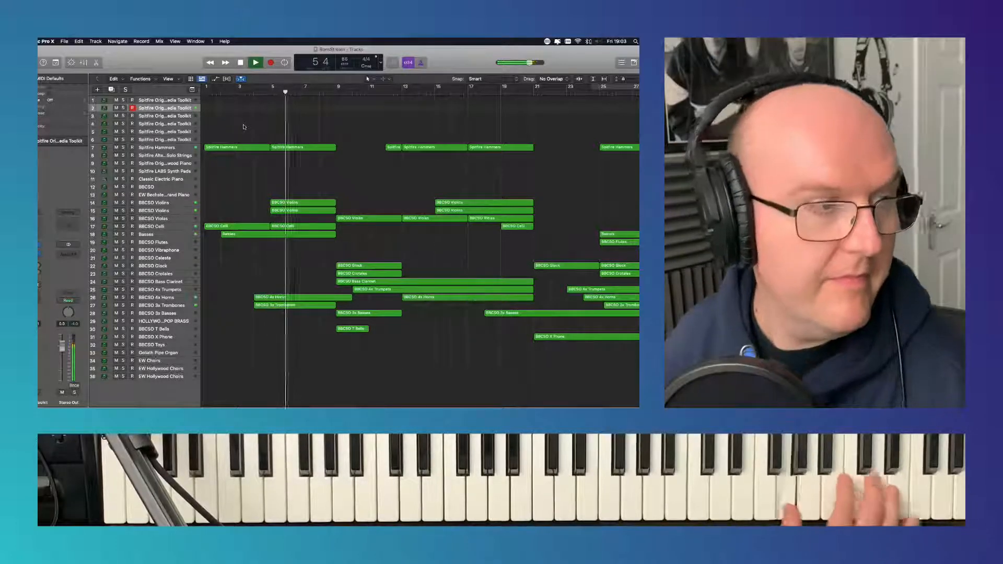
left_click(183, 117)
left_click(186, 108)
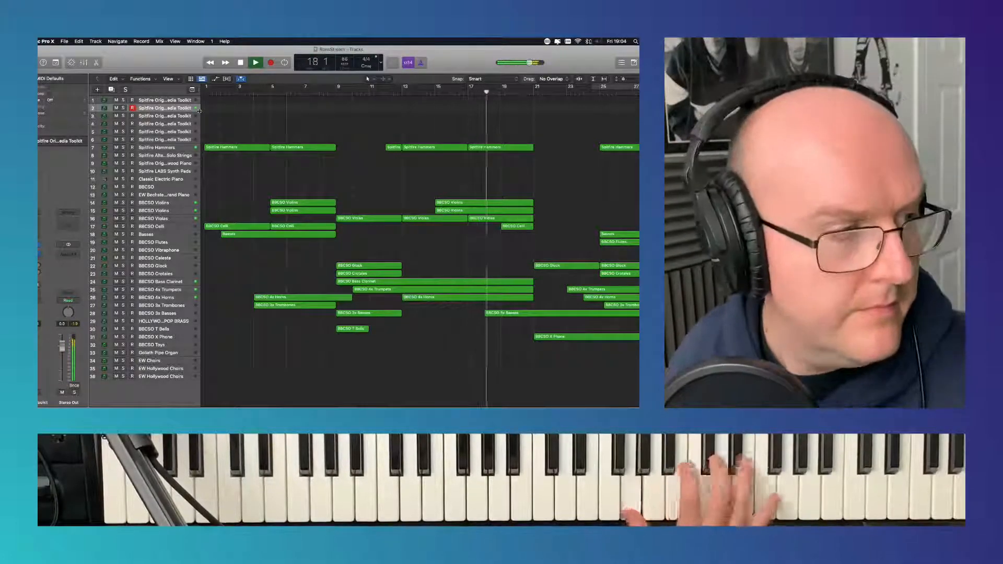
scroll(187, 123, "down", 1)
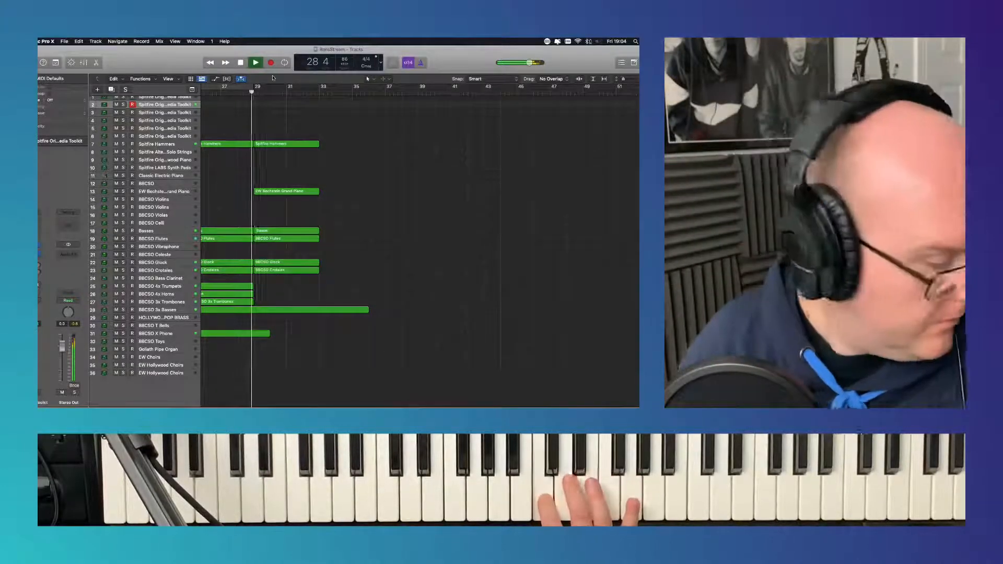
key("space")
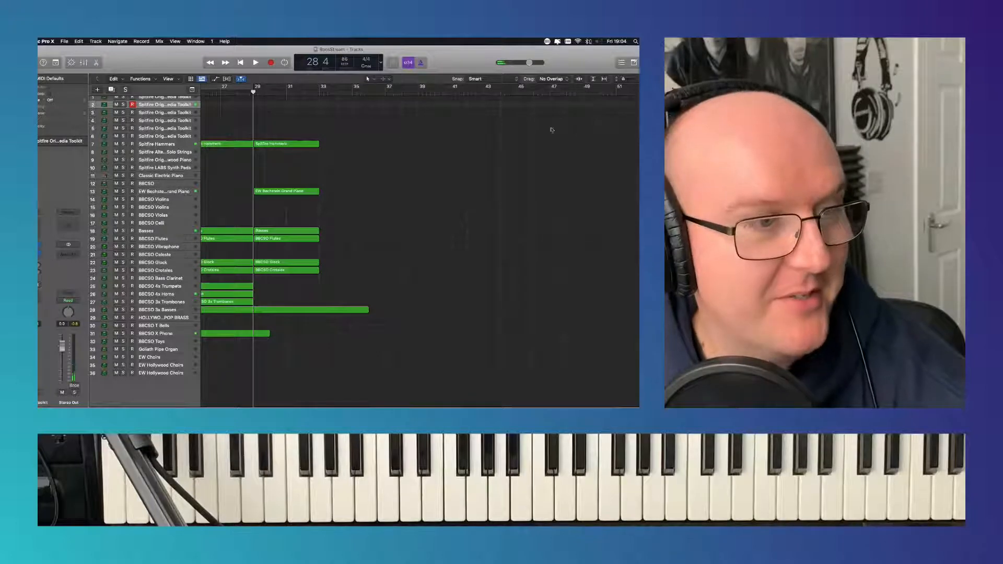
- Record a part on the second Spitfire Originals Media Toolkit track from bar 9 to about bar 42
scroll(395, 150, "left", 10)
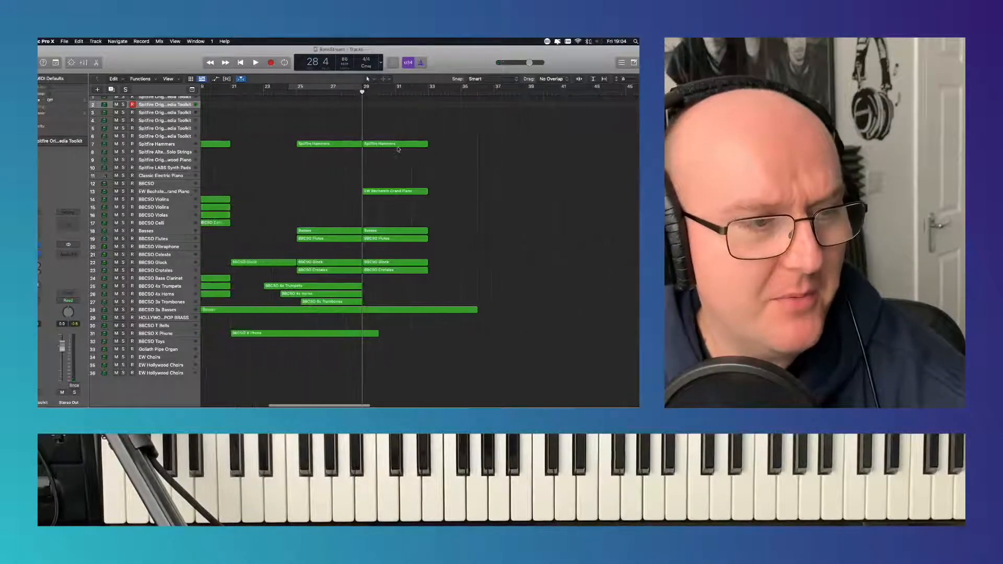
scroll(396, 149, "left", 3)
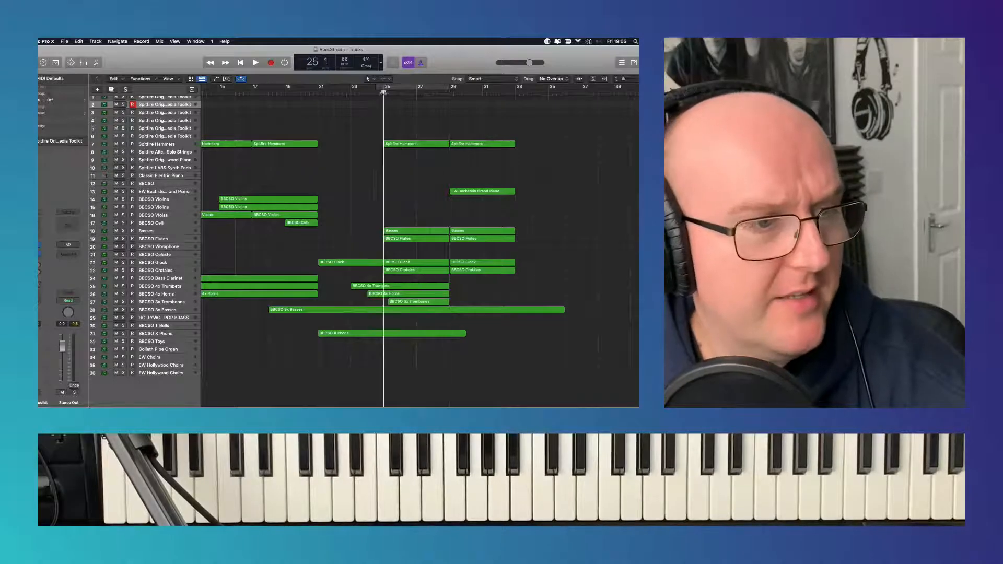
scroll(231, 118, "left", 1)
scroll(231, 117, "up", 1)
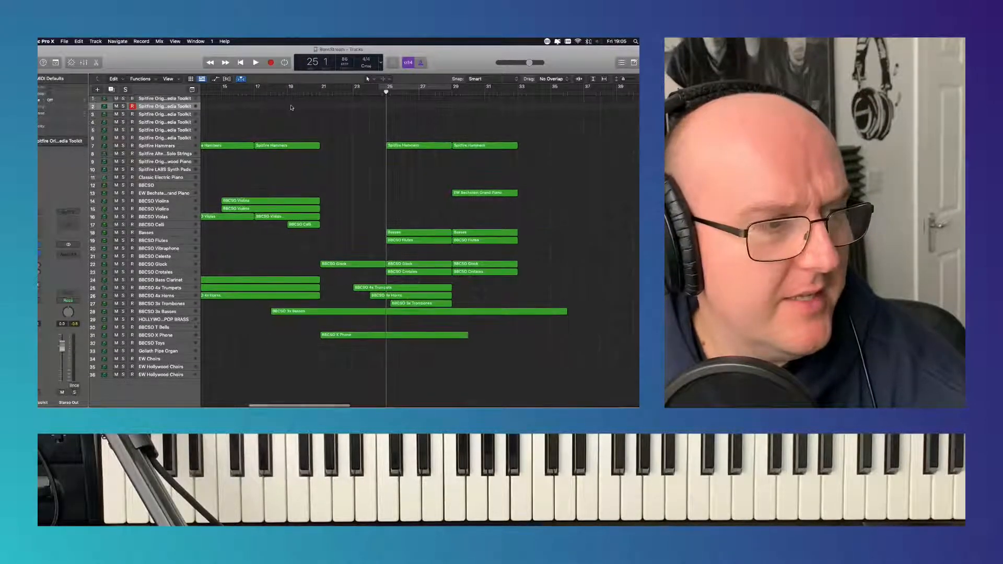
scroll(359, 134, "left", 12)
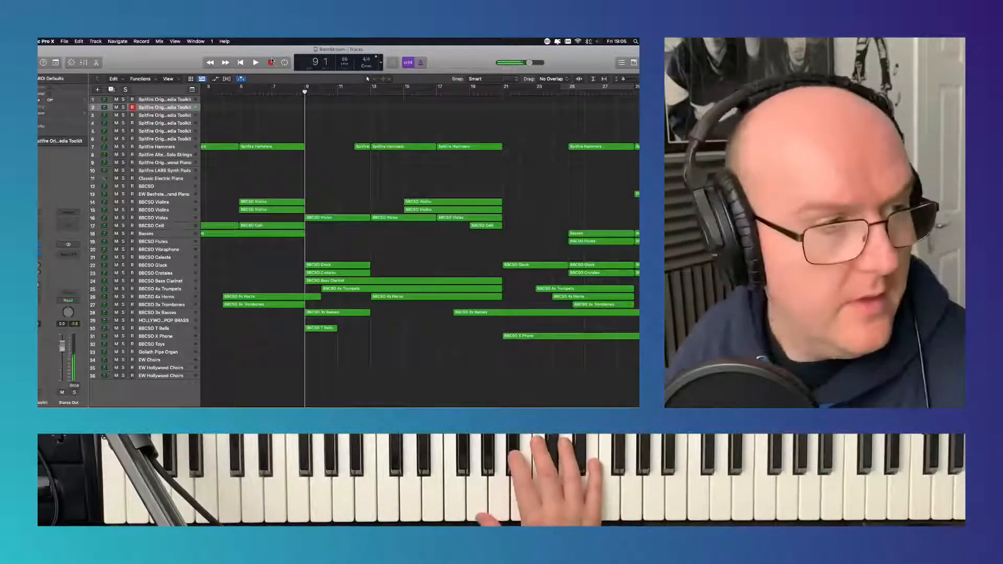
left_click(271, 63)
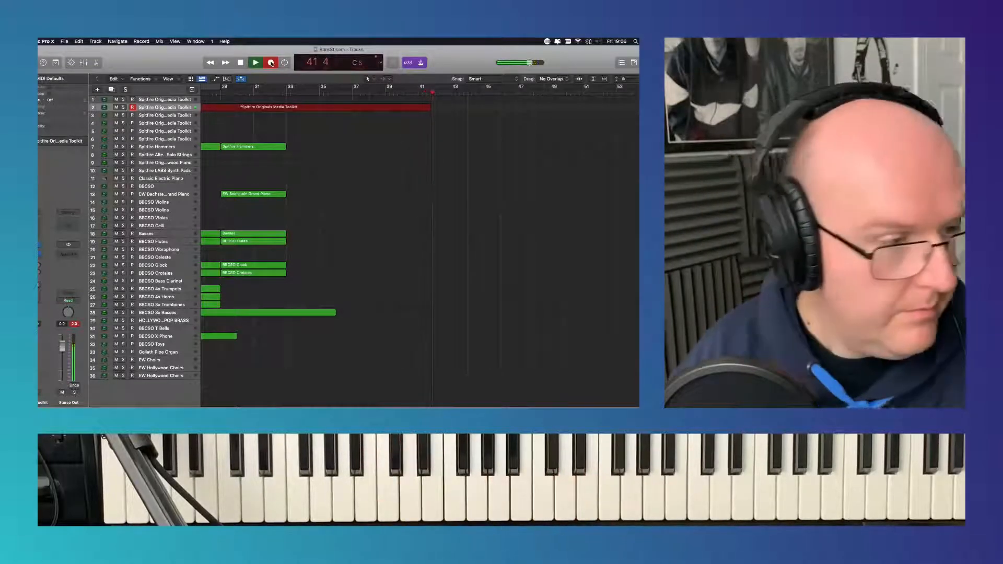
left_click(272, 63)
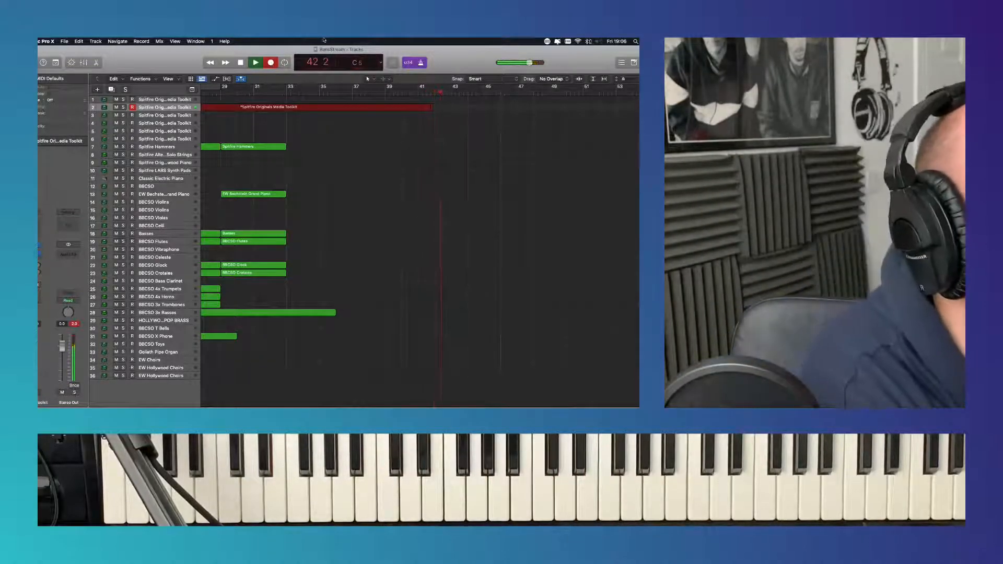
left_click(242, 64)
- Play back from bar 1 and quantize all notes of the long Spitfire Originals Media Toolkit region to 1/16 Note
left_click(242, 64)
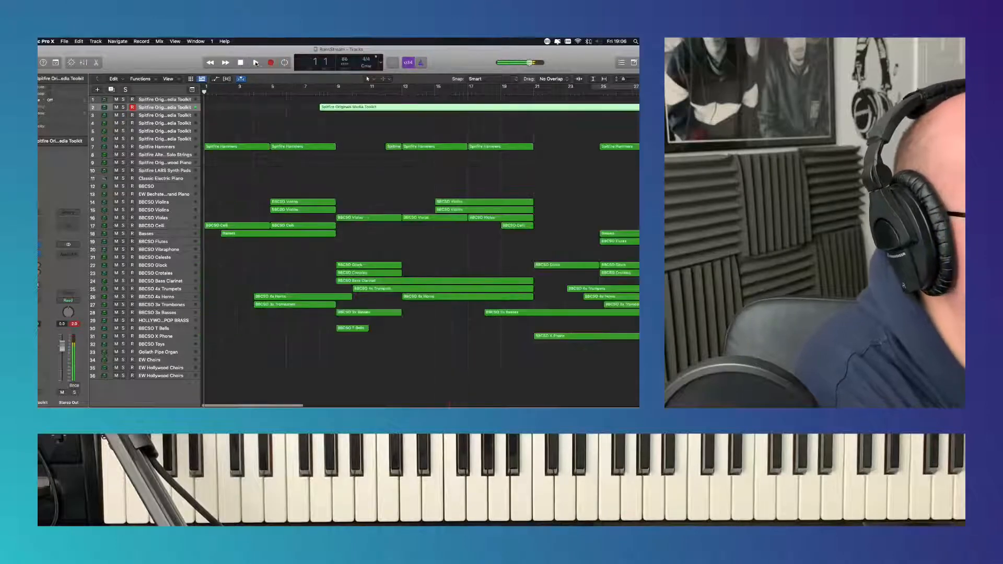
left_click(255, 62)
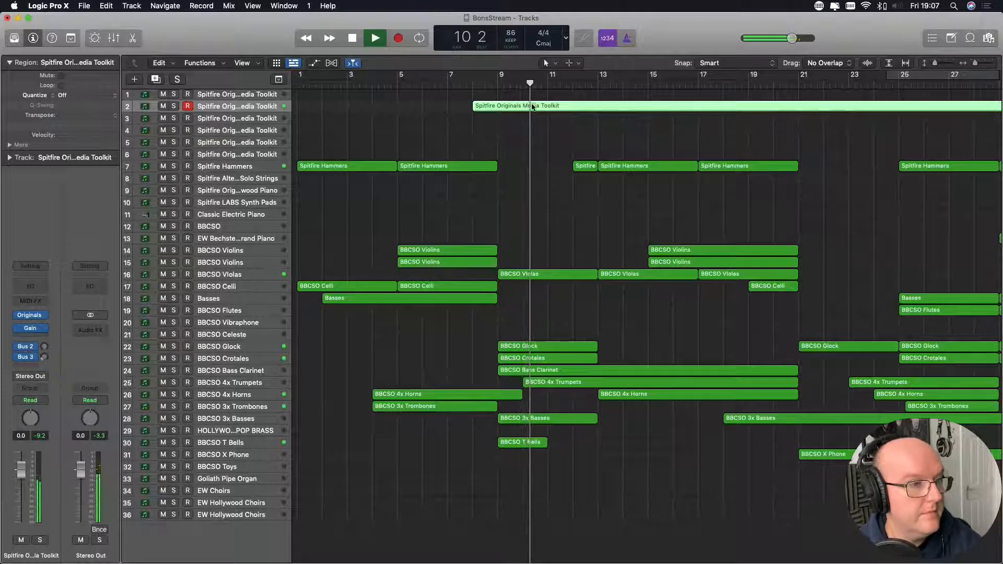
double_click(532, 107)
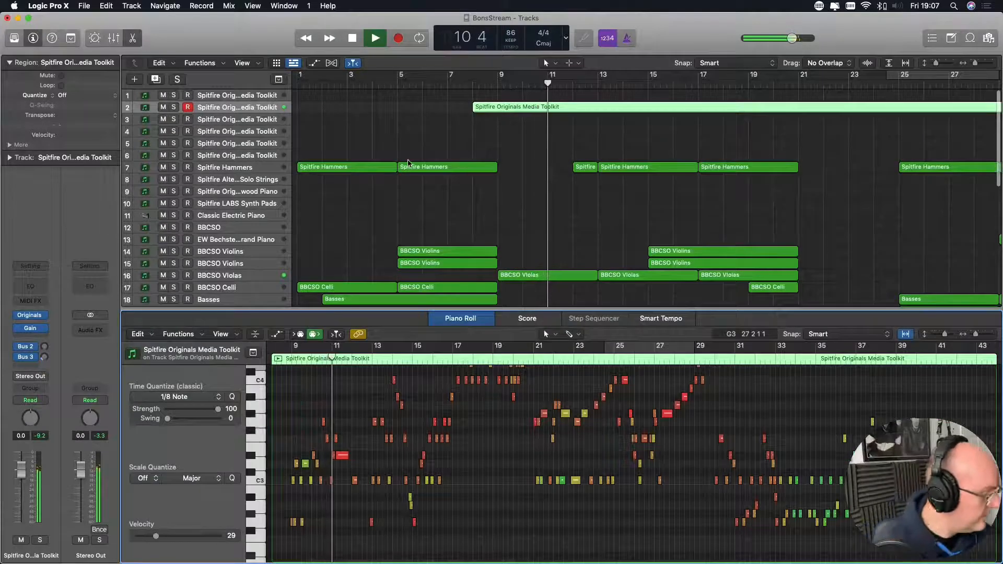
left_click(178, 397)
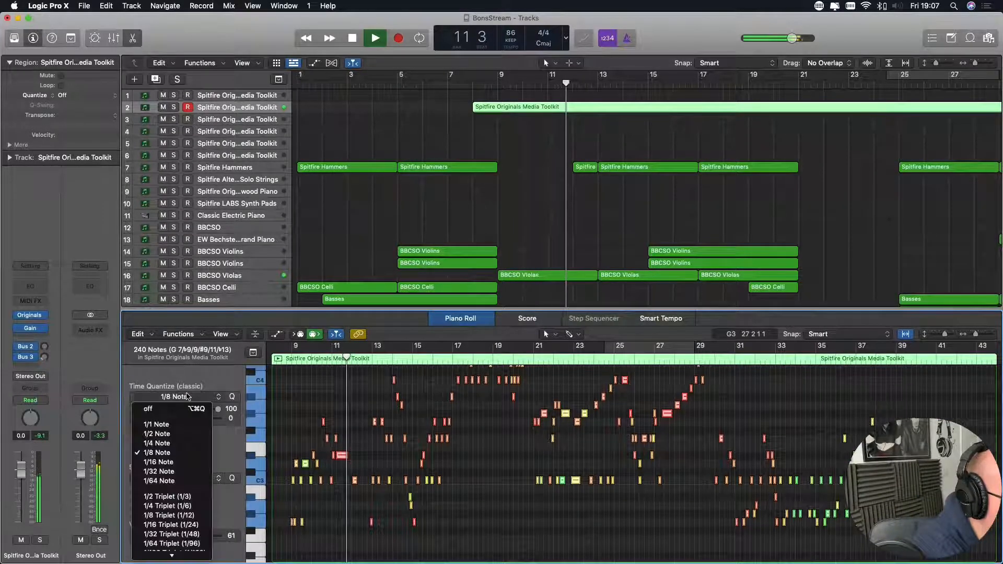
left_click(158, 462)
key("e")
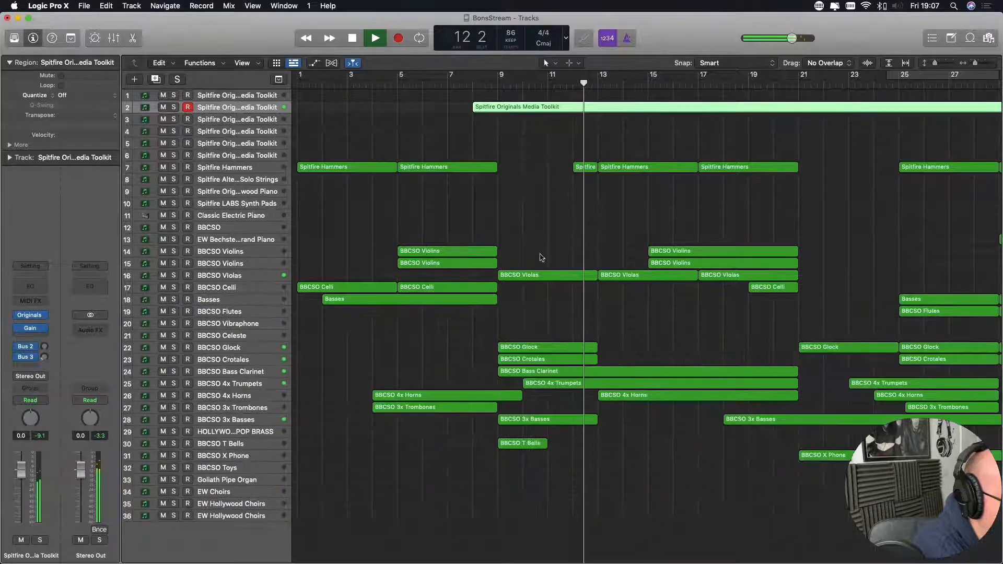
- Listen to the quantized part within the arrangement up to bar 25 and select the BBCSO track
left_click(558, 241)
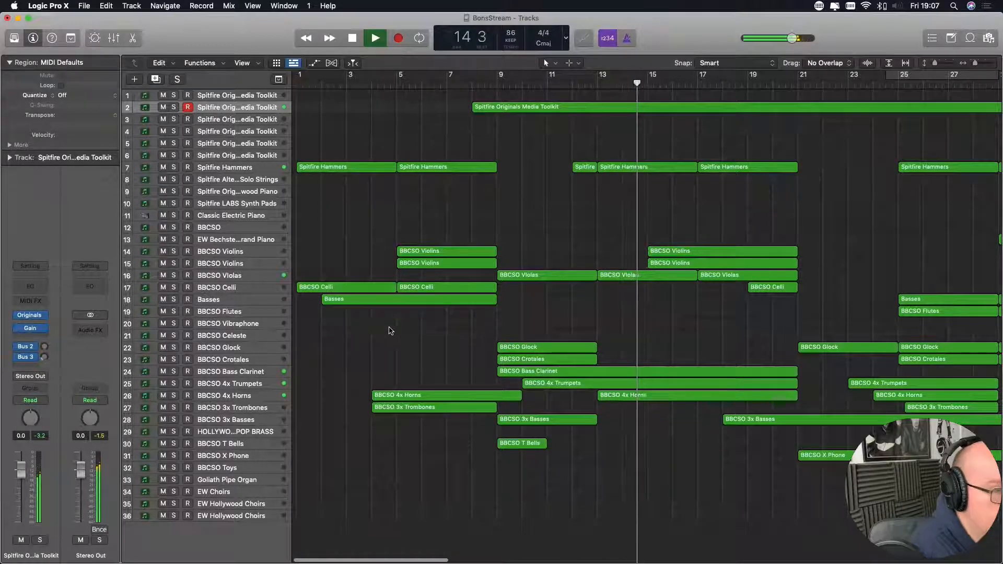
scroll(384, 354, "right", 5)
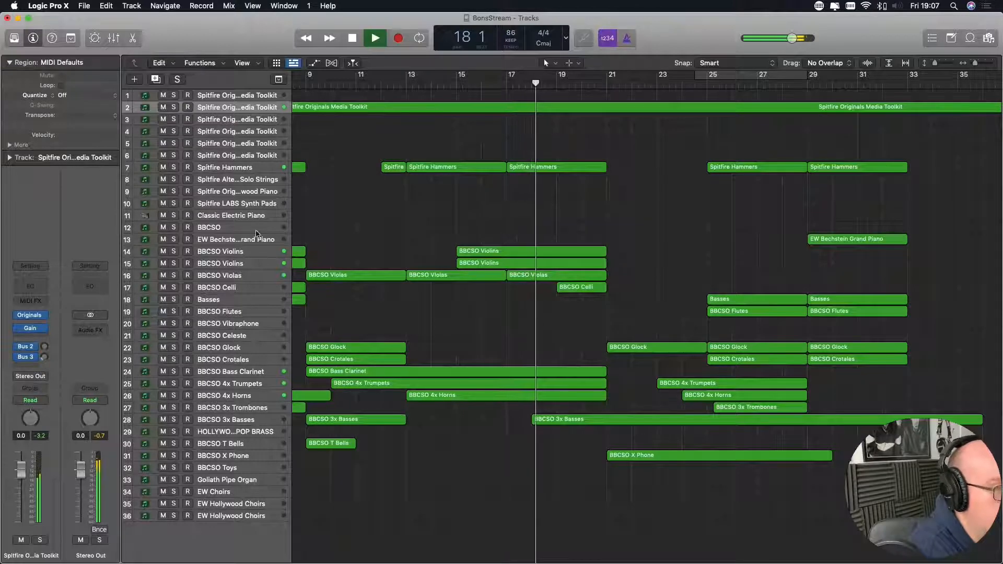
left_click(256, 216)
left_click(255, 229)
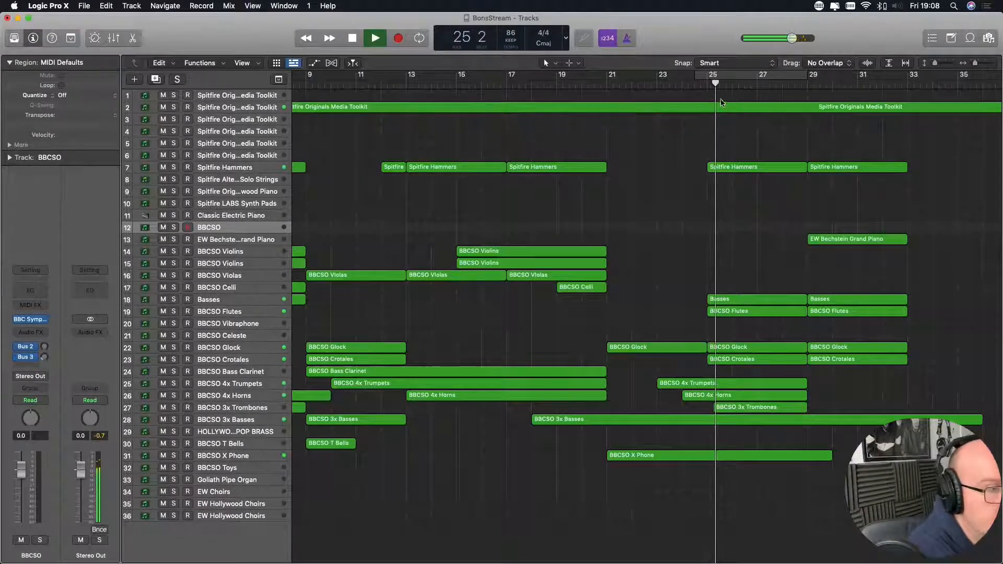
- Split the Spitfire Originals Media Toolkit region at bar 25 and trim its first part to end at bar 21
key("space")
left_click(707, 84)
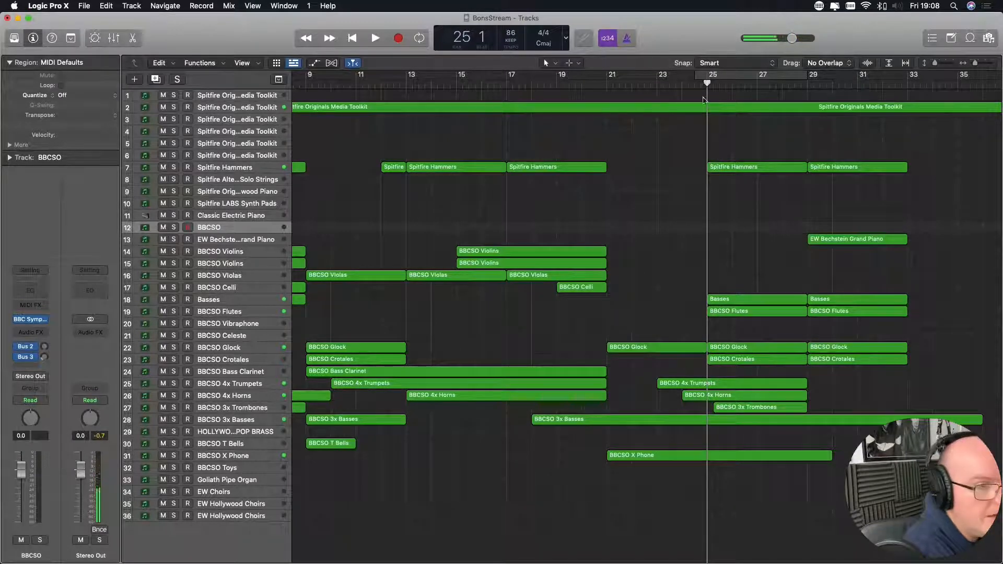
left_click(702, 110)
key("super+t")
left_click_drag(705, 113, 607, 114)
- Play the arrangement from bar 20 to bar 29 while trying the BBCSO Violins, Violas and Celli tracks in turn
left_click(586, 82)
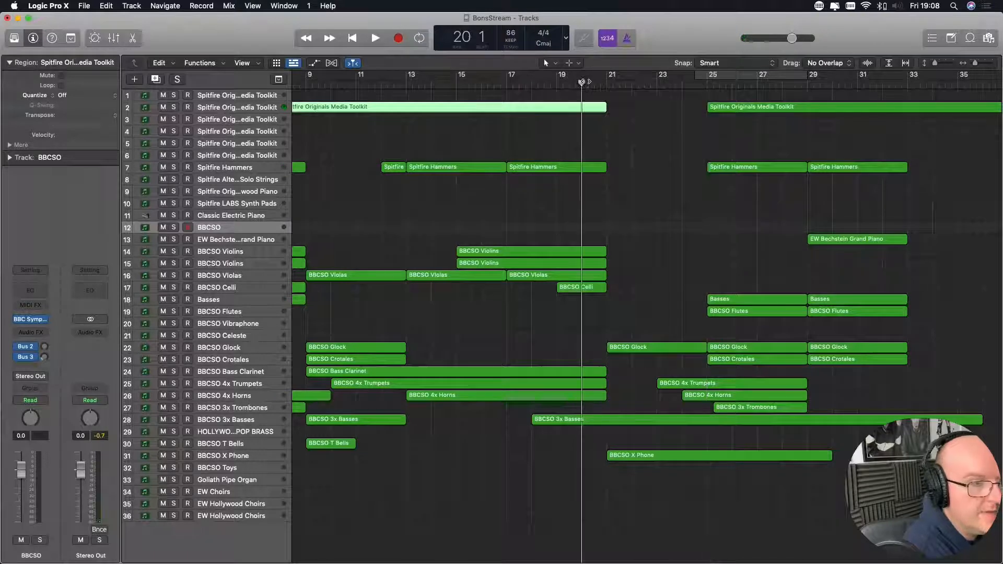
key("space")
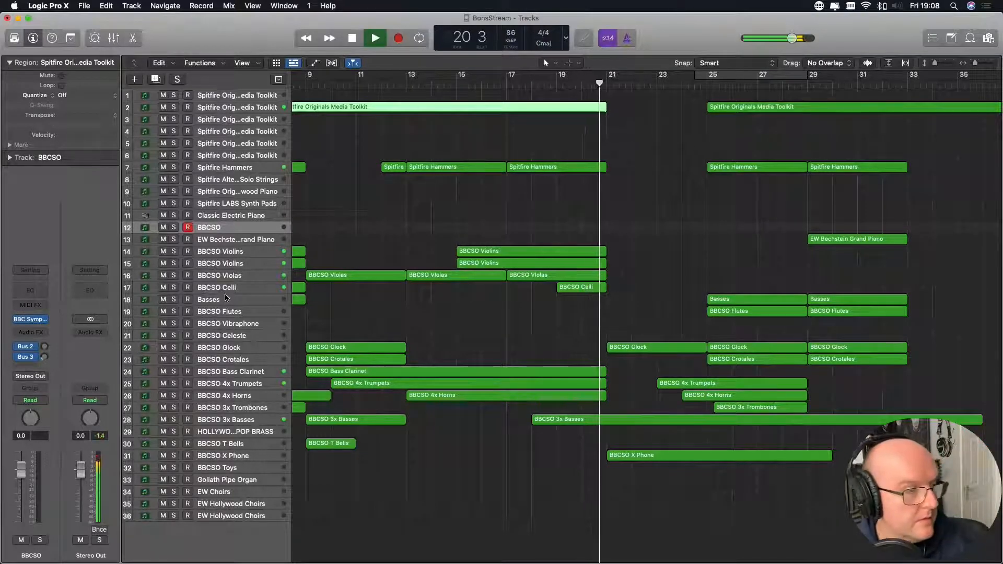
left_click(235, 252)
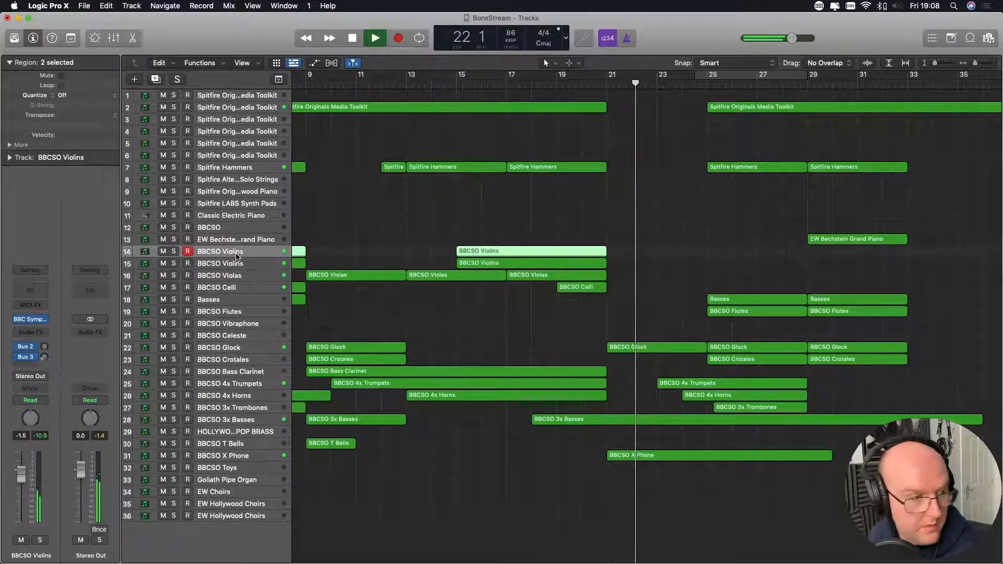
left_click(237, 264)
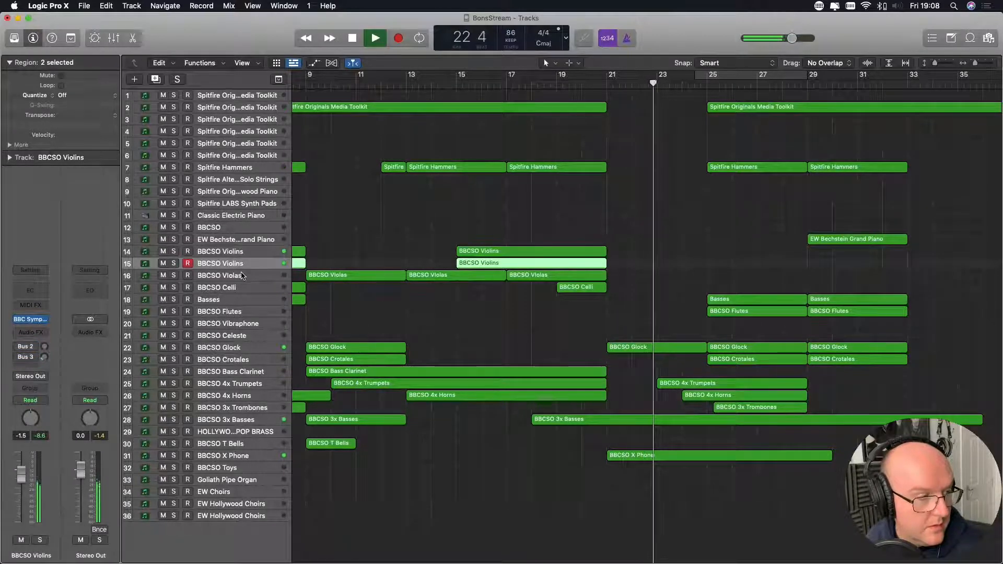
left_click(241, 276)
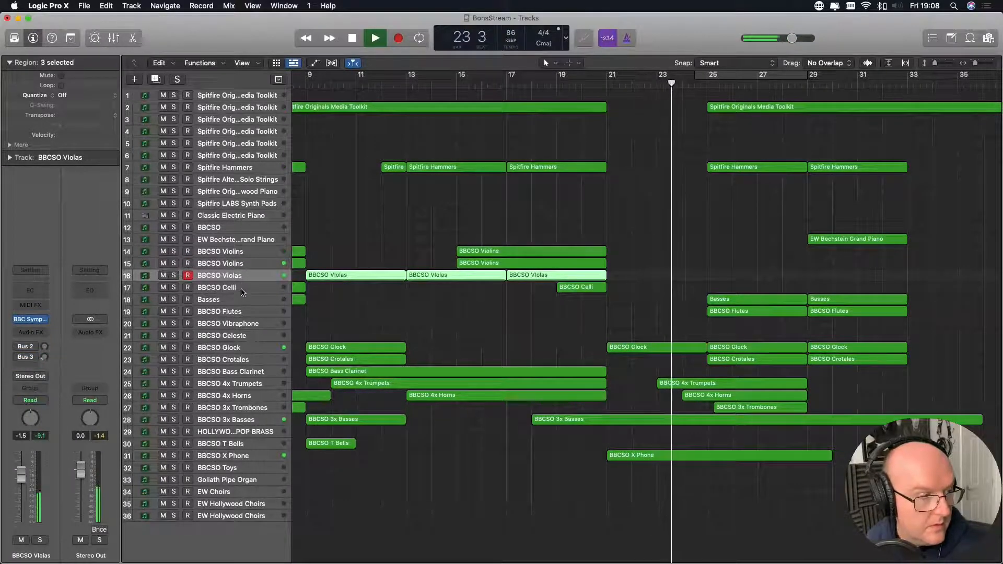
left_click(242, 291)
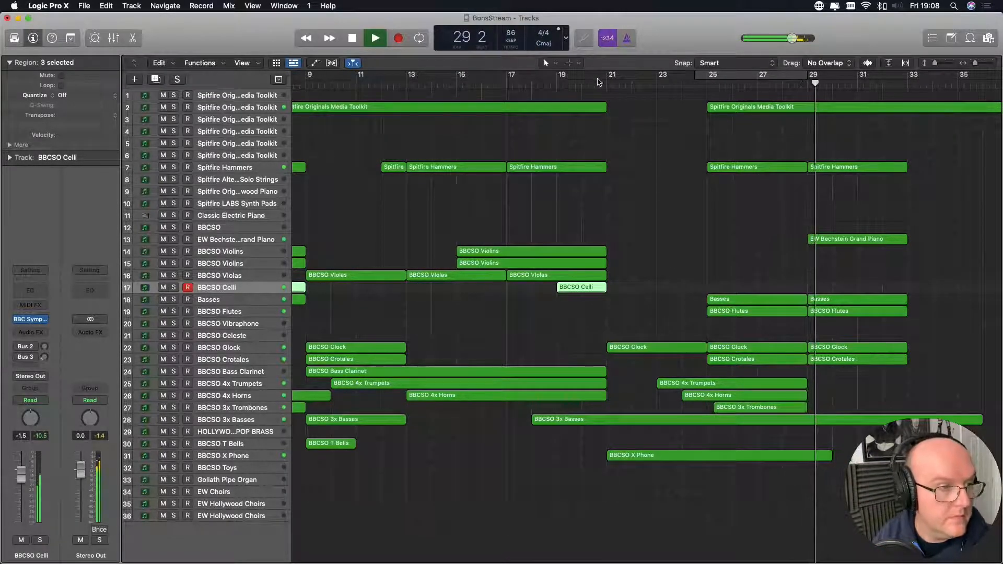
left_click(351, 38)
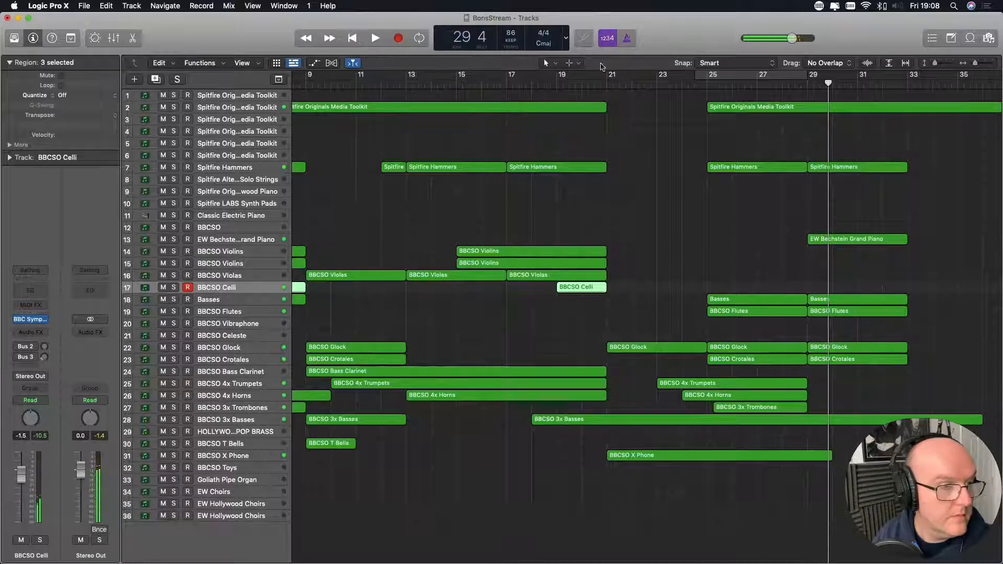
- Record a part on the BBCSO Celli track from bar 21 to about bar 44
left_click(609, 82)
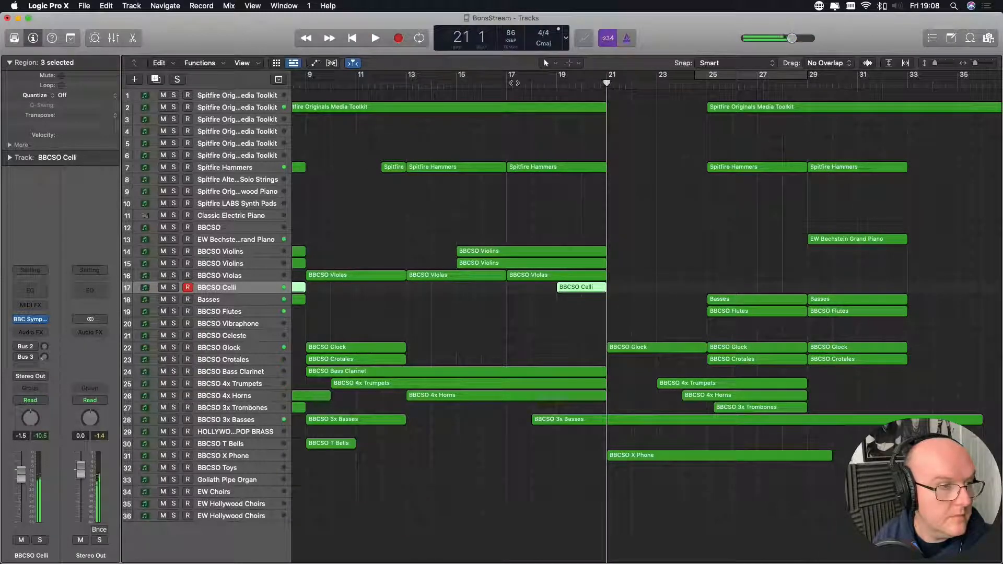
left_click(398, 38)
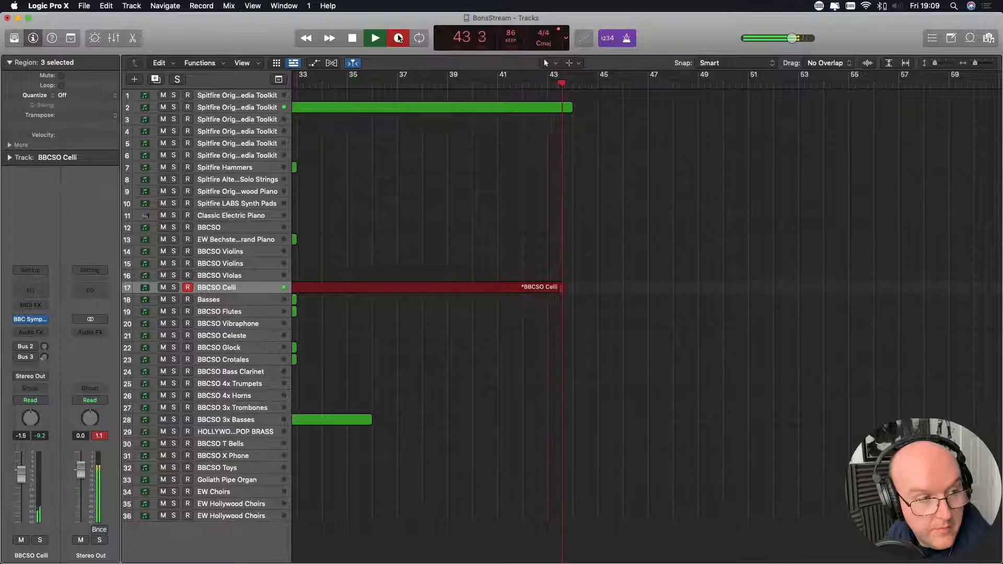
key("space")
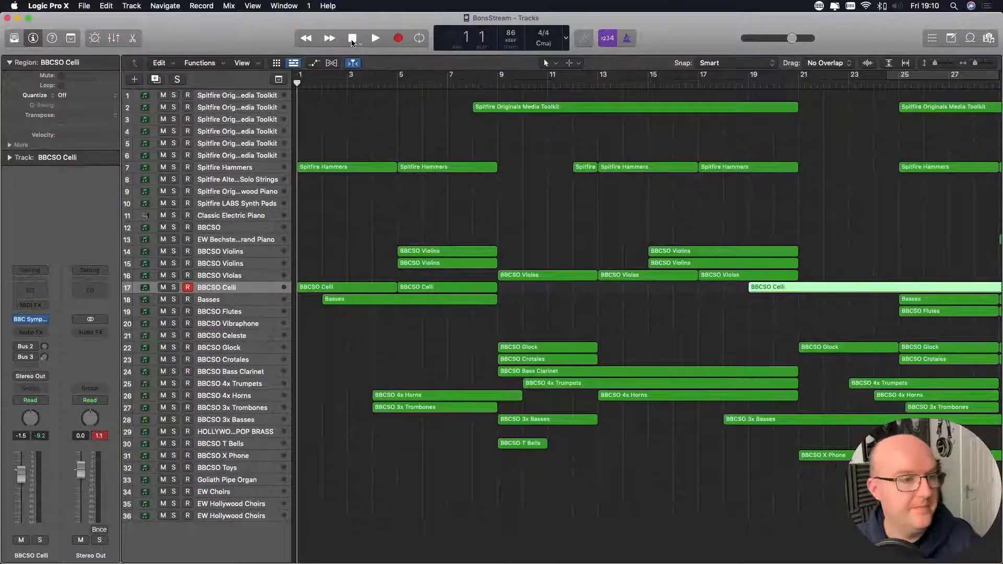
- Play back from bar 1 and set the BBCSO 4x Trumpets track's volume to 0.0 dB
key("space")
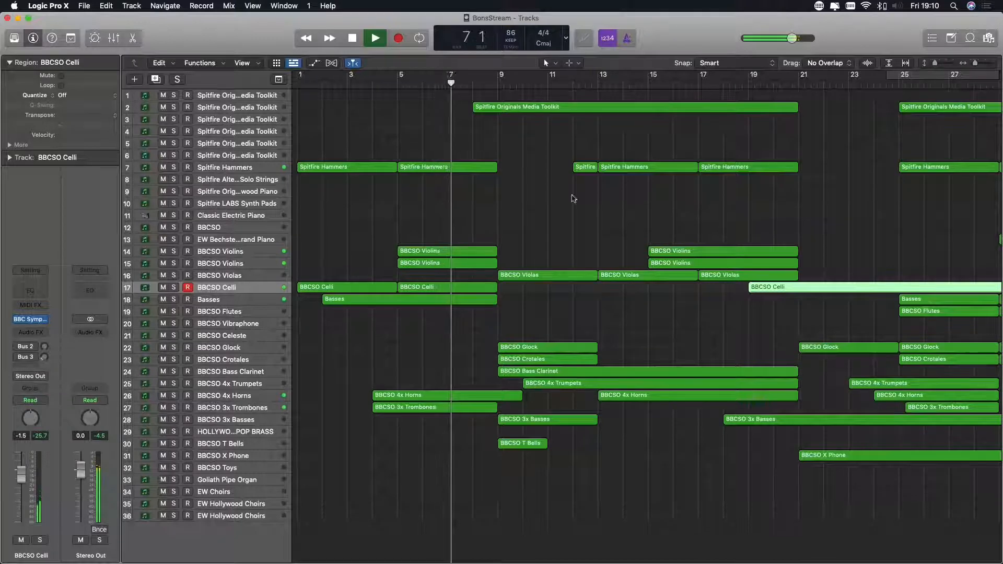
left_click(959, 136)
scroll(959, 135, "right", 5)
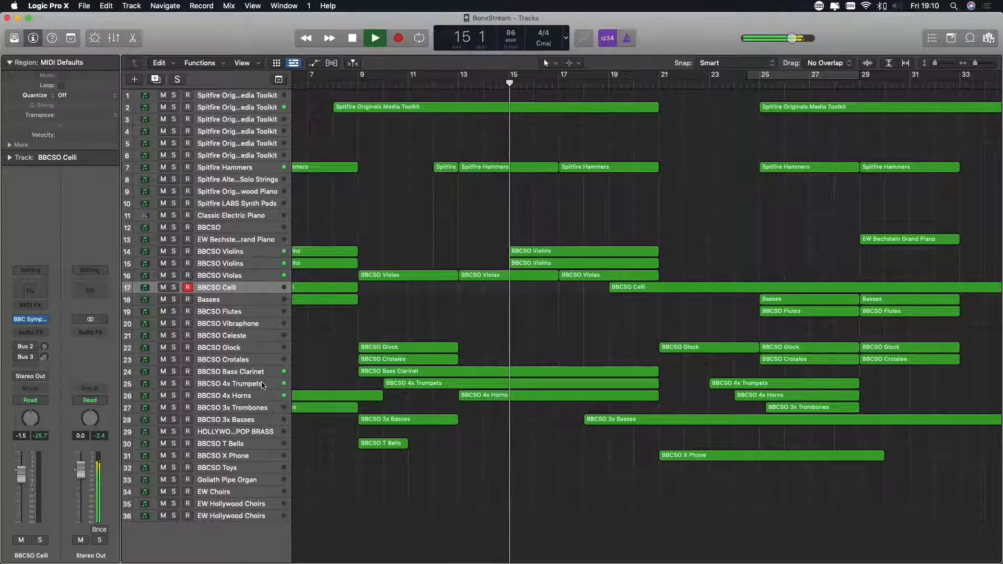
left_click(231, 385)
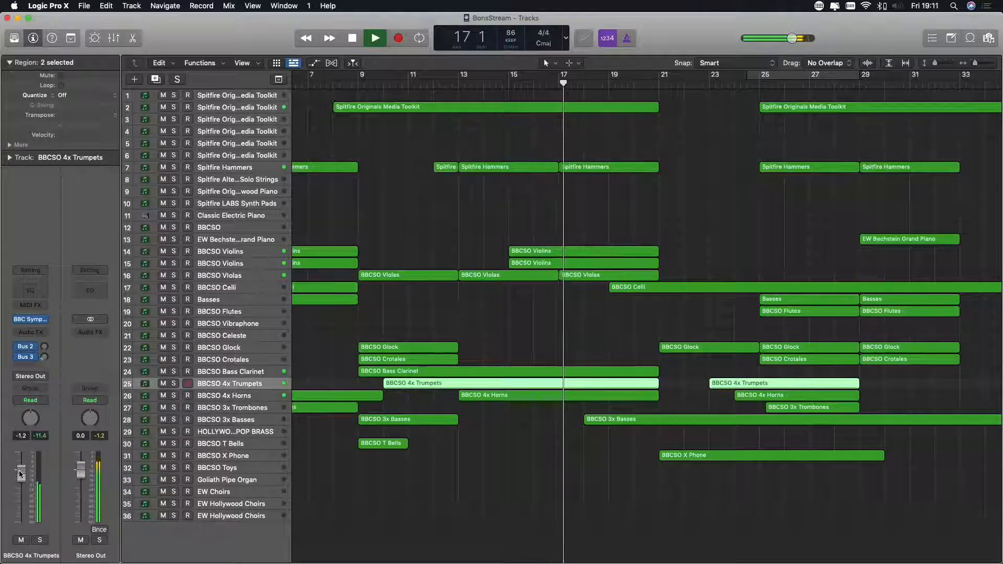
left_click_drag(20, 474, 20, 481)
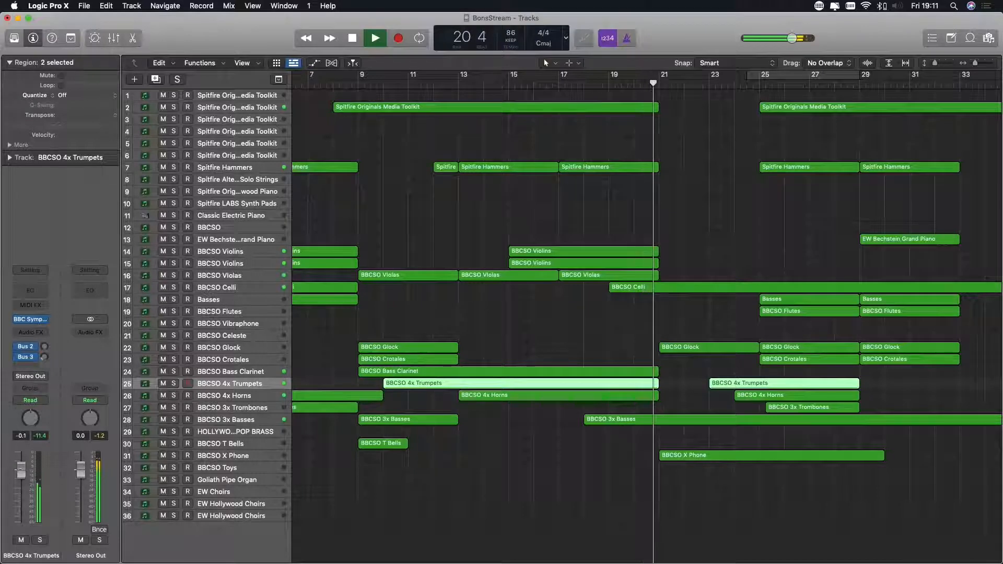
left_click_drag(21, 473, 21, 472)
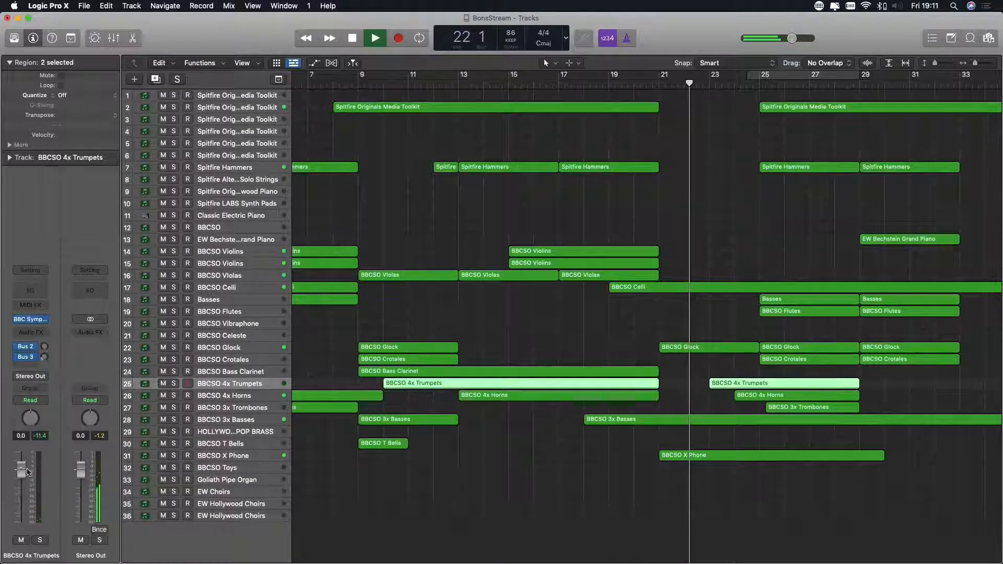
- Open the BBCSO 4x Trumpets regions in the Piano Roll and display their Expression data in the automation area
double_click(443, 384)
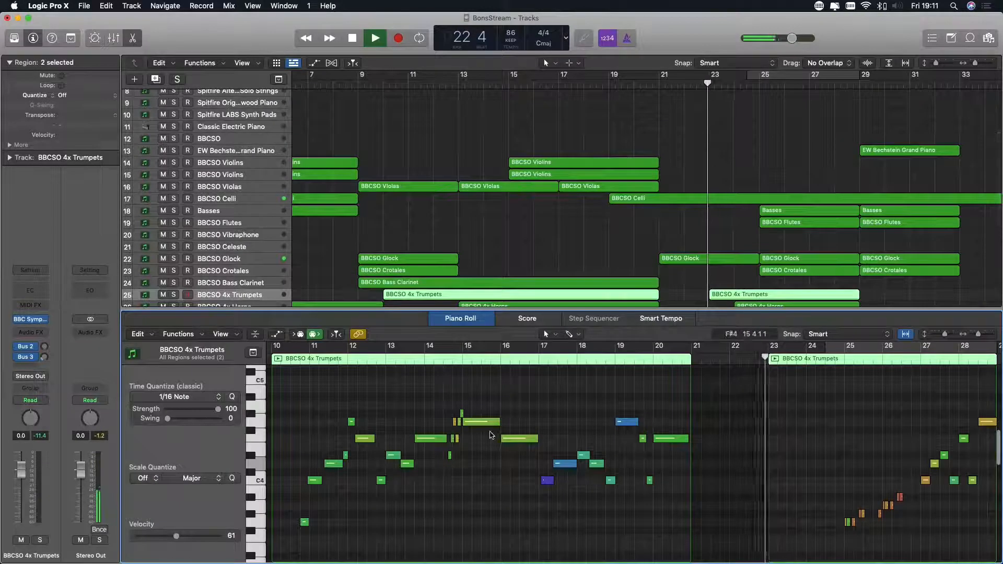
scroll(408, 376, "left", 3)
scroll(387, 374, "down", 5)
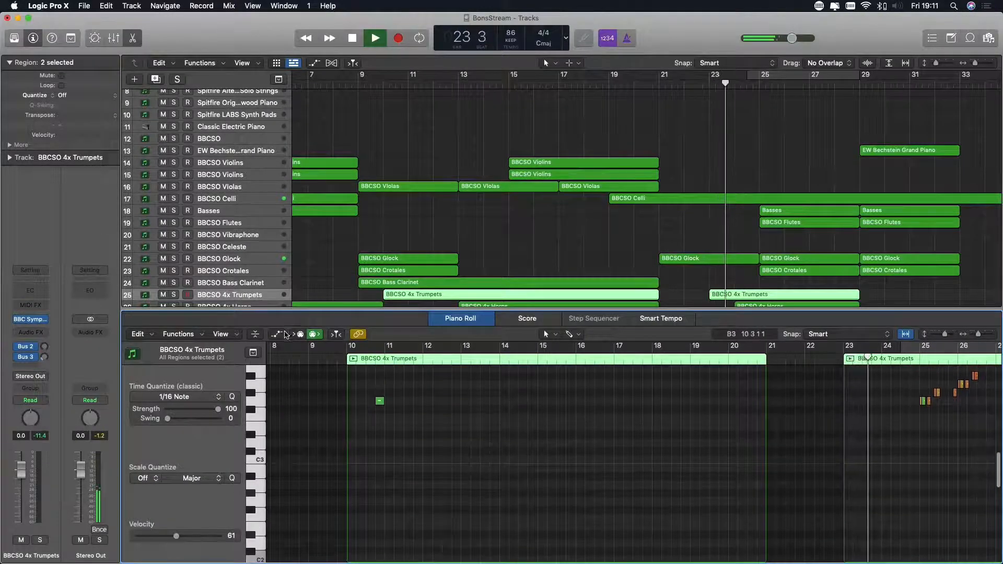
key("a")
scroll(500, 426, "up", 3)
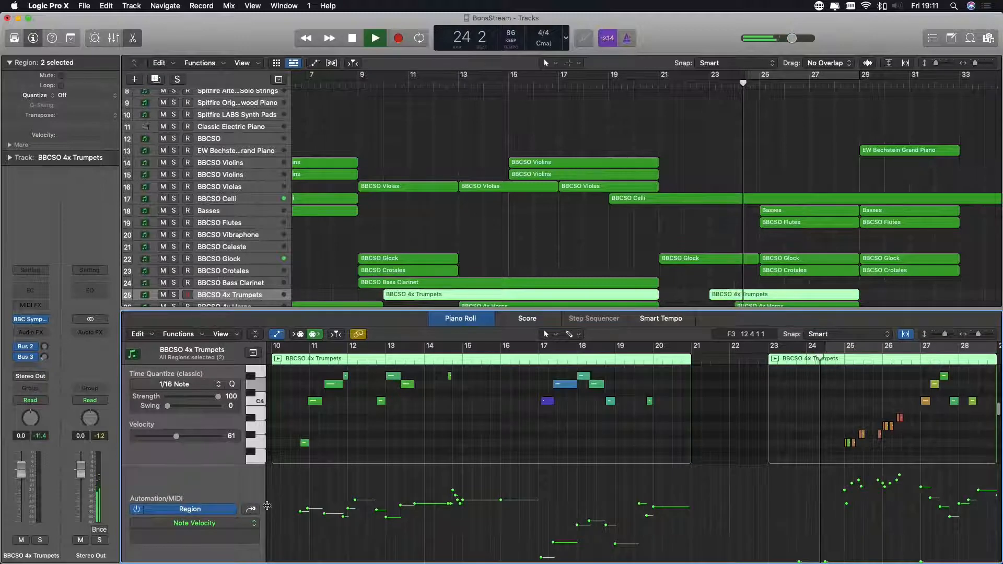
left_click(254, 523)
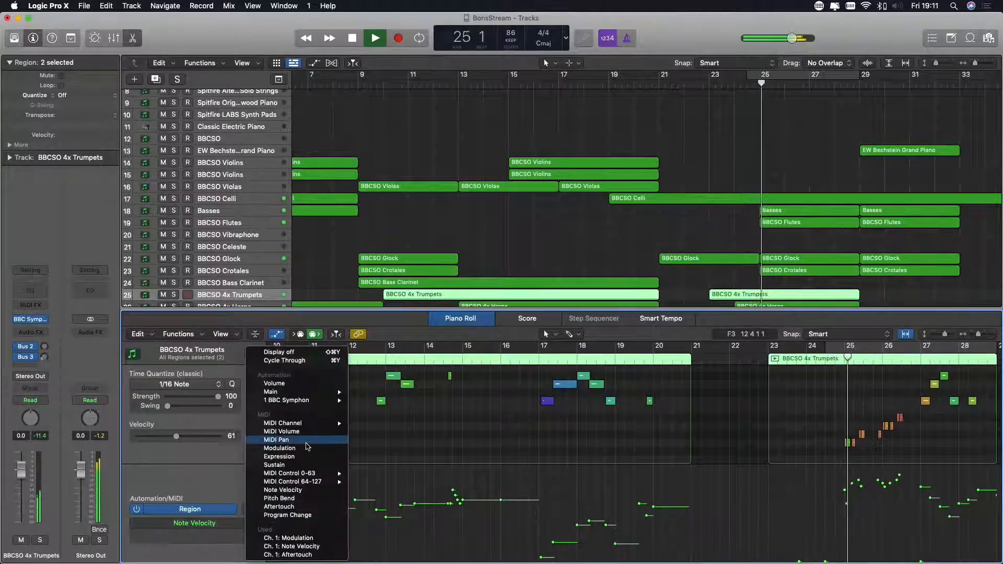
left_click(292, 457)
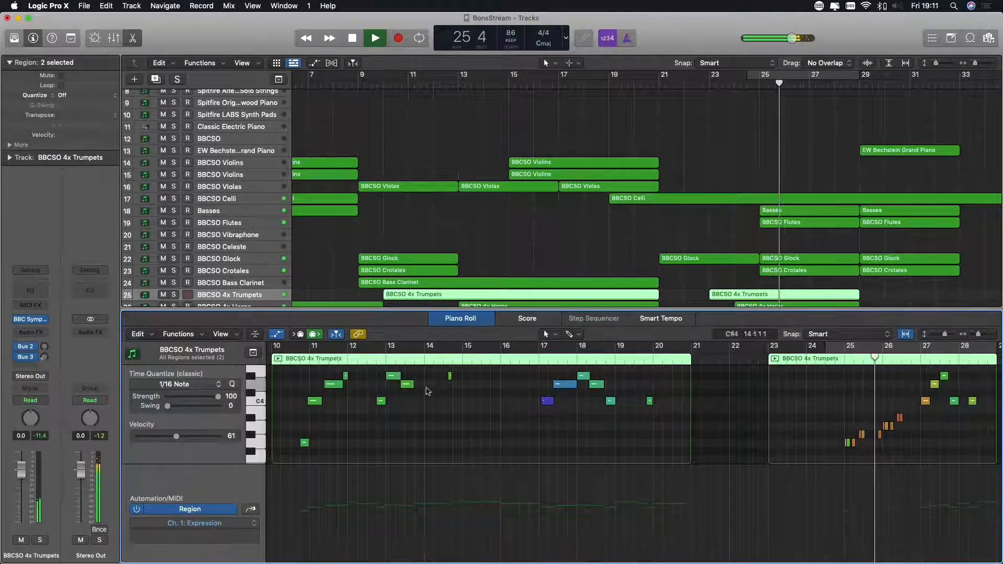
- Redraw the first trumpets region's Modulation curve with the Pencil tool, peaking at about 114 near bar 12 and dipping to about 18 near bar 16
left_click(546, 334)
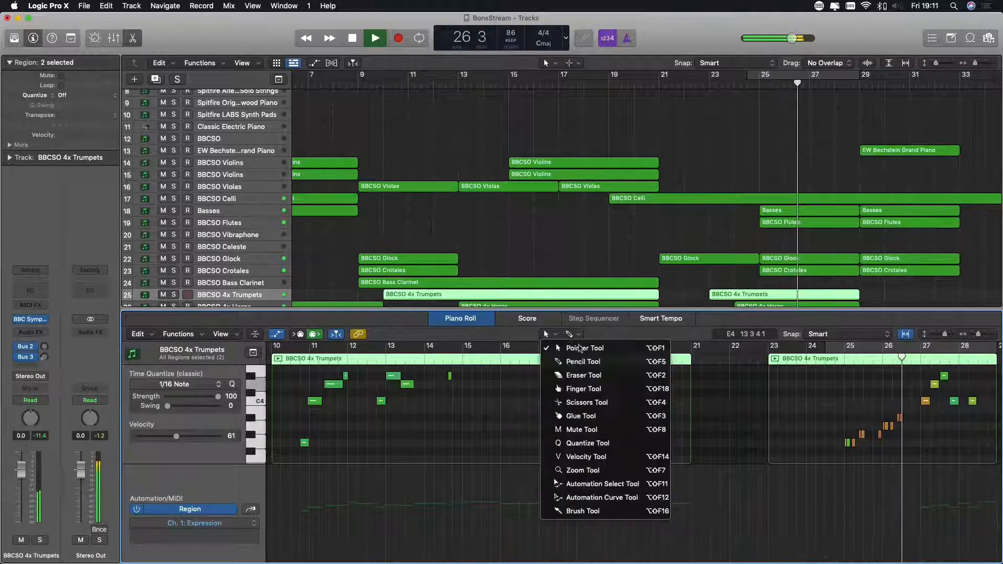
left_click(569, 360)
left_click(253, 526)
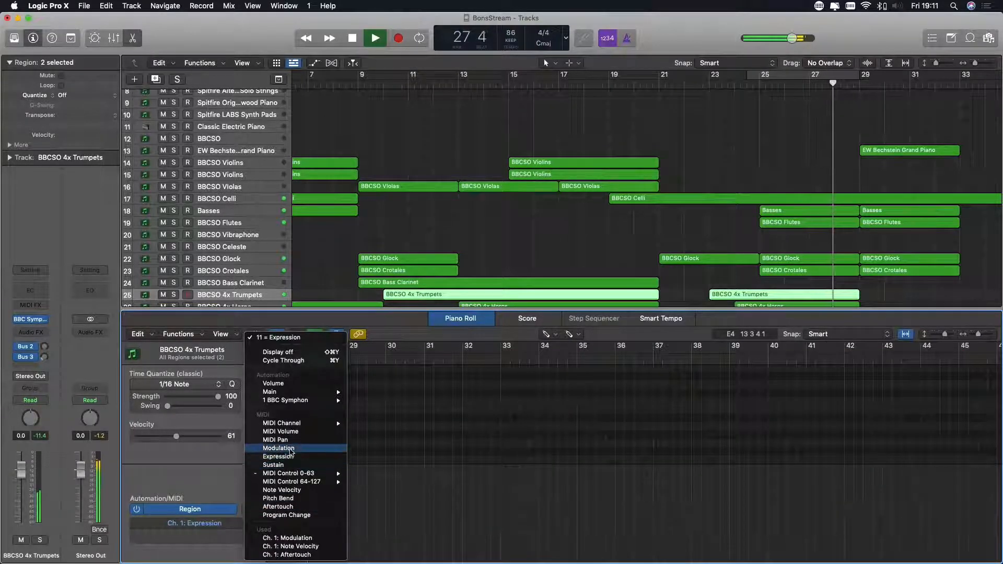
left_click(288, 448)
scroll(345, 458, "left", 10)
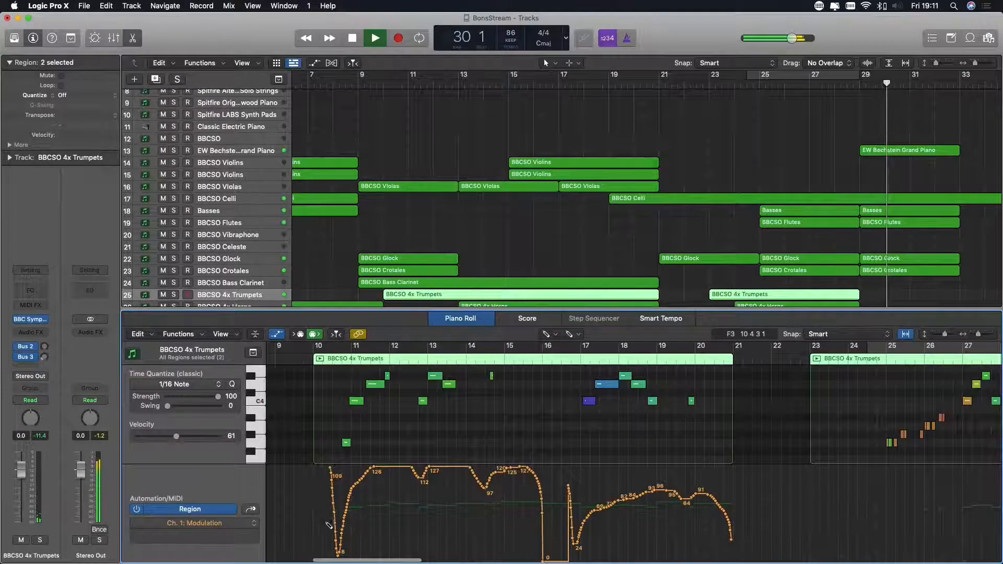
mouse_move(328, 537)
left_mouse_down()
mouse_move(376, 484)
mouse_move(509, 489)
mouse_move(549, 546)
mouse_move(567, 551)
mouse_move(627, 502)
left_mouse_up()
scroll(898, 402, "up", 2)
scroll(899, 402, "up", 2)
scroll(899, 402, "down", 3)
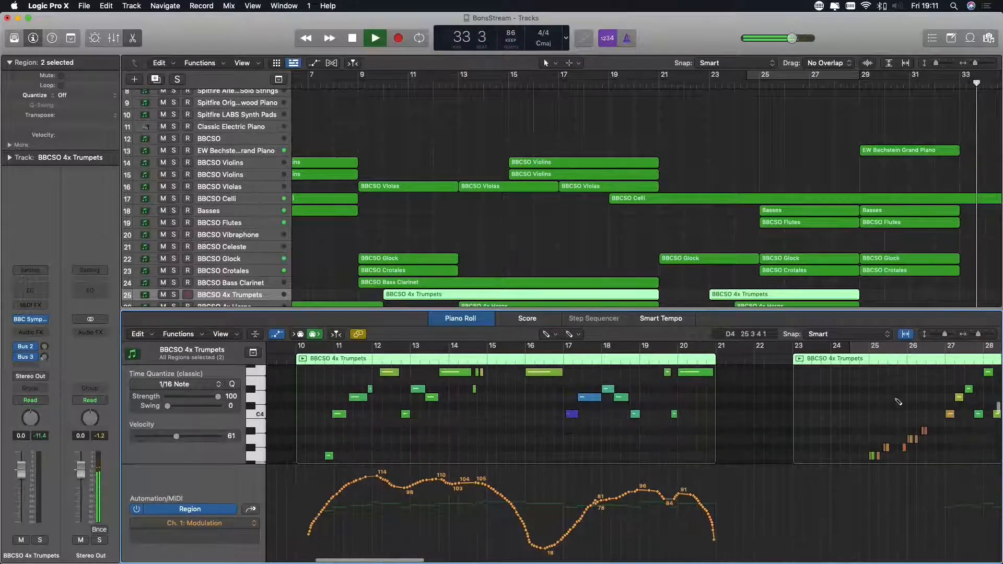
- Draw a Modulation curve over the second trumpets region, rising from about bar 23 to bar 28, and close the Piano Roll
scroll(855, 488, "right", 1)
scroll(854, 488, "right", 5)
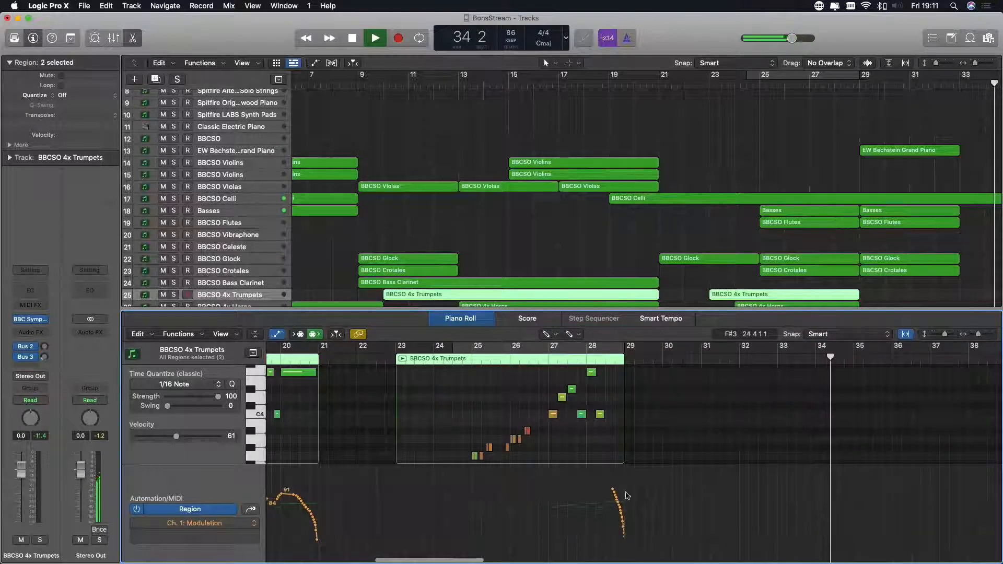
mouse_move(614, 490)
left_mouse_down()
mouse_move(575, 482)
mouse_move(533, 492)
mouse_move(419, 563)
left_mouse_up()
key("p")
- Copy the two BBCSO Violins regions from bar 5 to bar 39 and play back from shortly before them
scroll(689, 314, "right", 10)
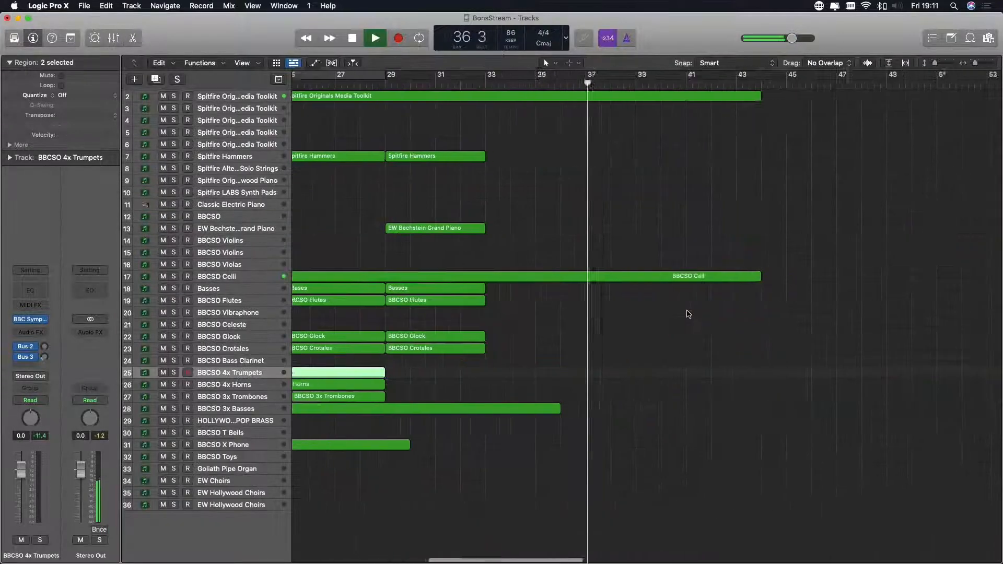
scroll(689, 314, "left", 2)
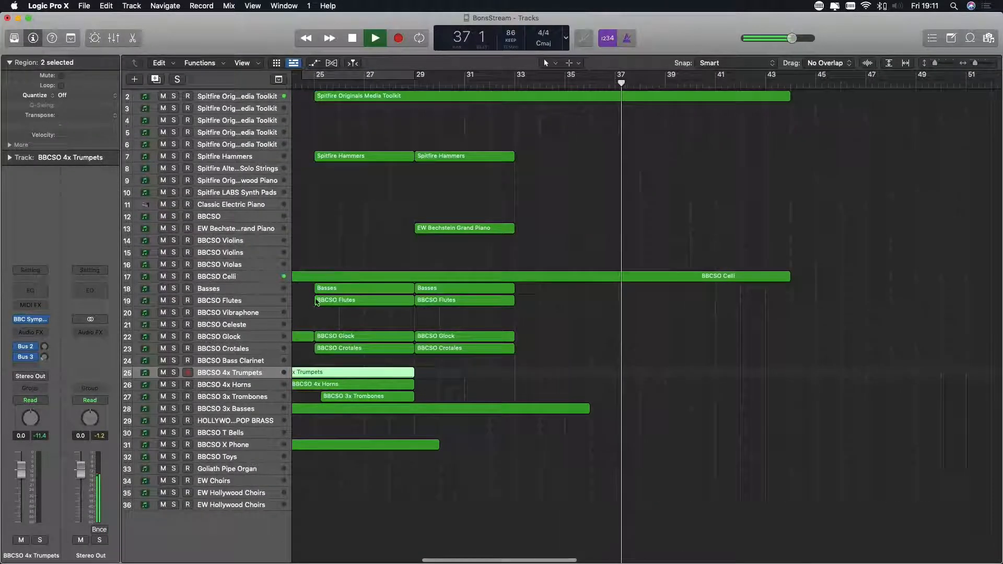
scroll(361, 237, "left", 15)
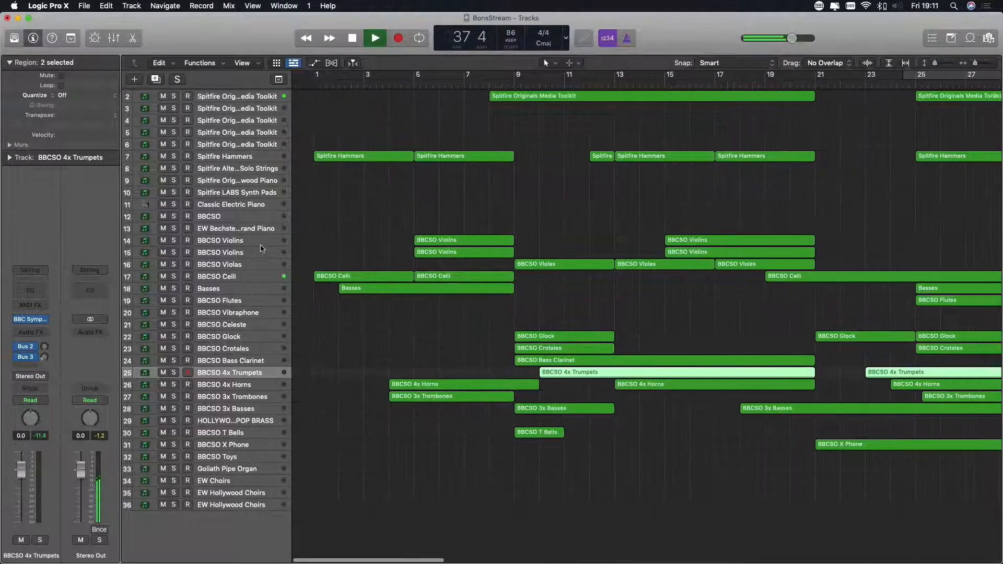
left_click_drag(411, 211, 848, 252)
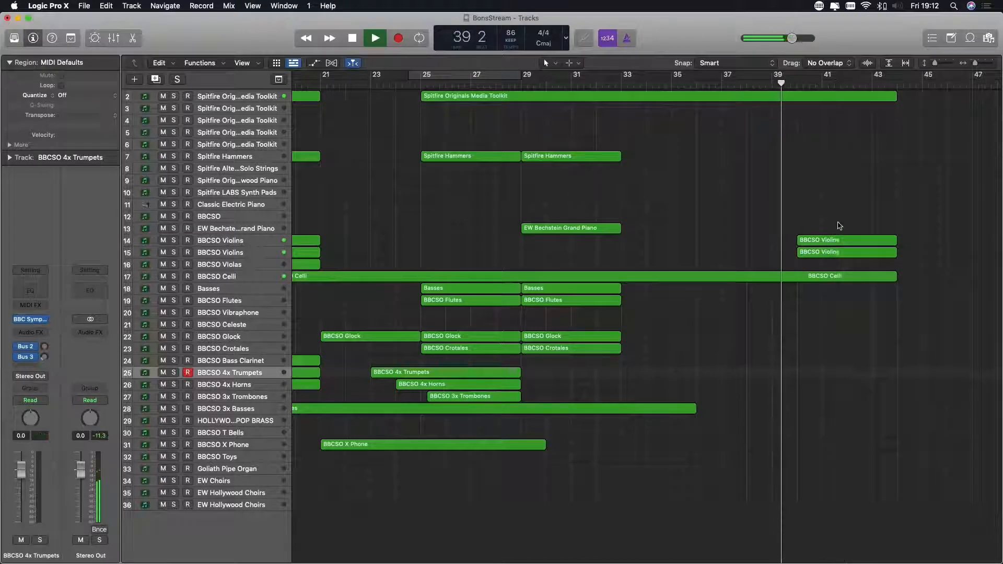
left_click_drag(840, 226, 806, 254)
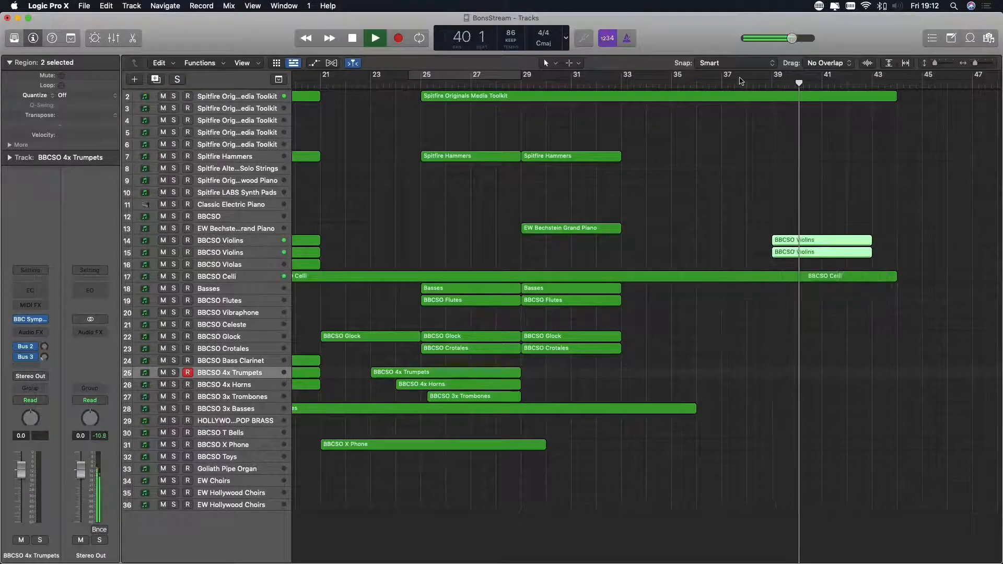
left_click(760, 82)
- Copy the opening Basses region together with the Celli regions past bar 43, and move the Basses copy to start at bar 36
scroll(728, 202, "left", 10)
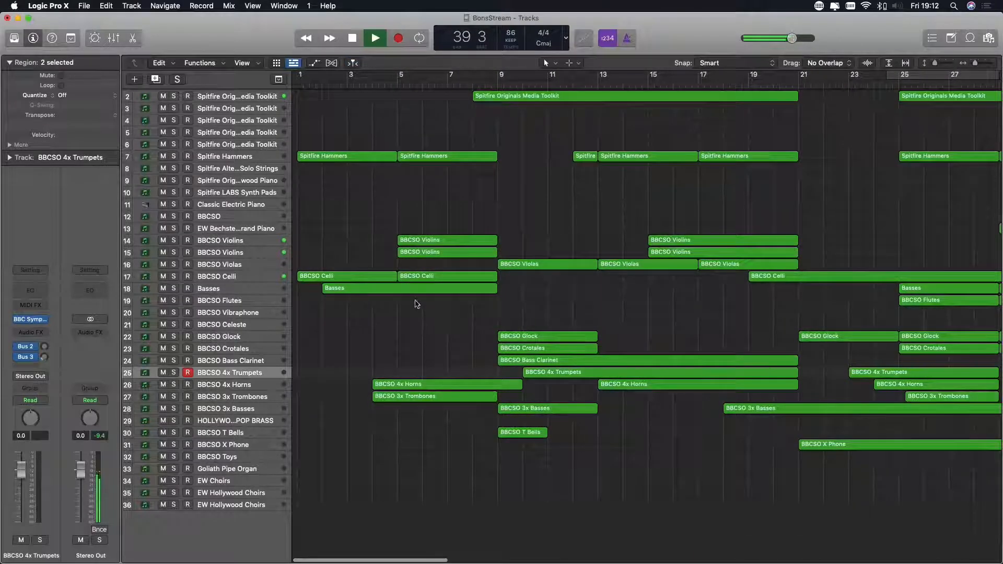
left_click_drag(432, 296, 935, 257)
scroll(888, 282, "right", 3)
left_click_drag(814, 295, 569, 291)
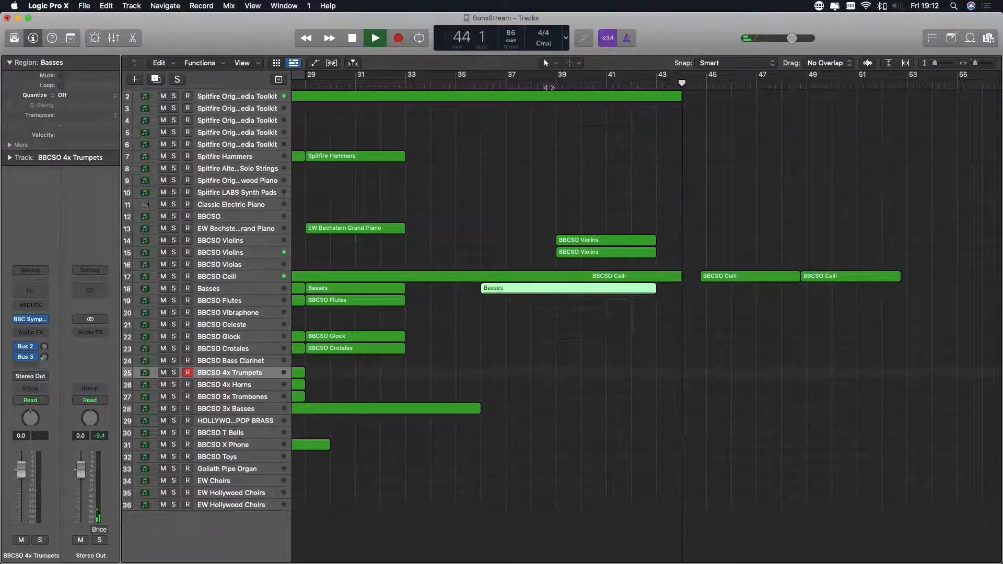
- Delete the two extra BBCSO Celli copies after bar 44 and check the copied Basses part by briefly soloing its track
left_click_drag(751, 253, 860, 300)
key("Delete")
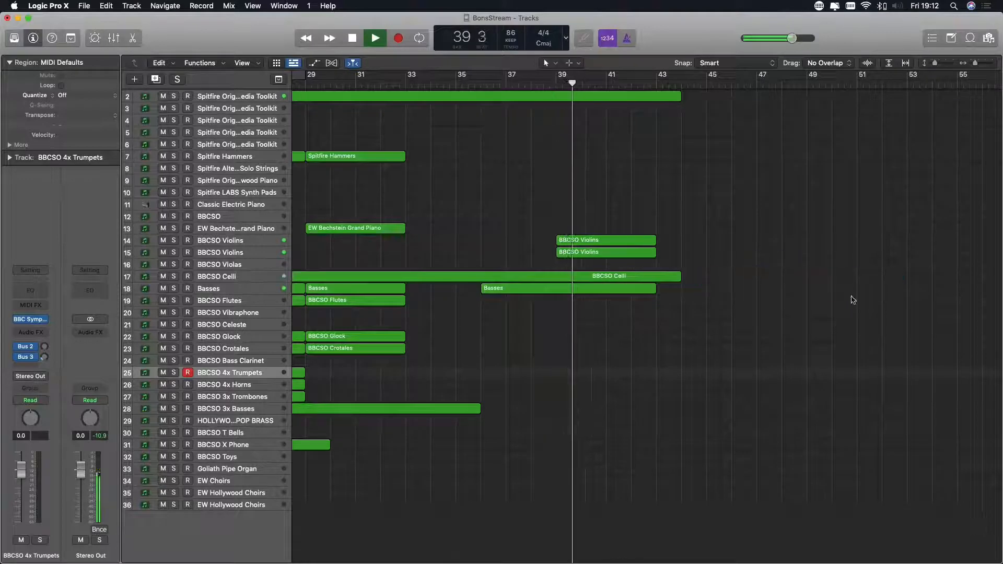
left_click(173, 289)
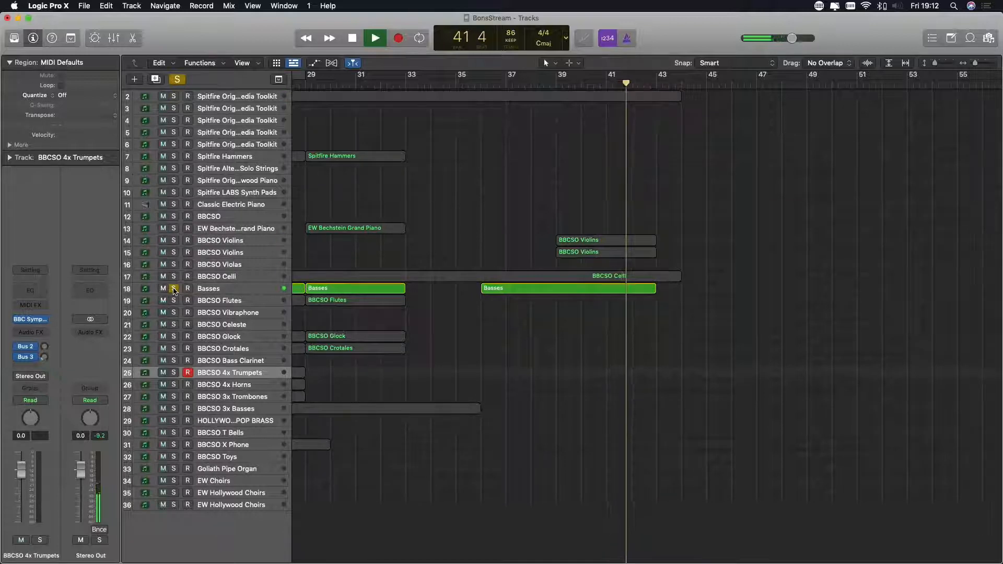
left_click(174, 289)
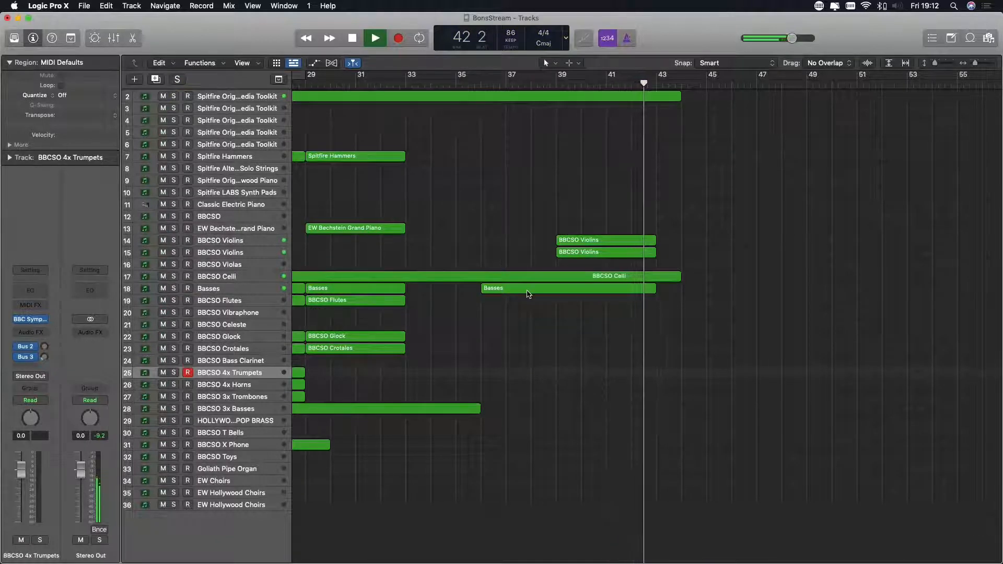
- Delete the copied Basses region near bar 36 and play back the passage from bar 35 without it
left_click_drag(529, 294, 536, 294)
left_click(467, 85)
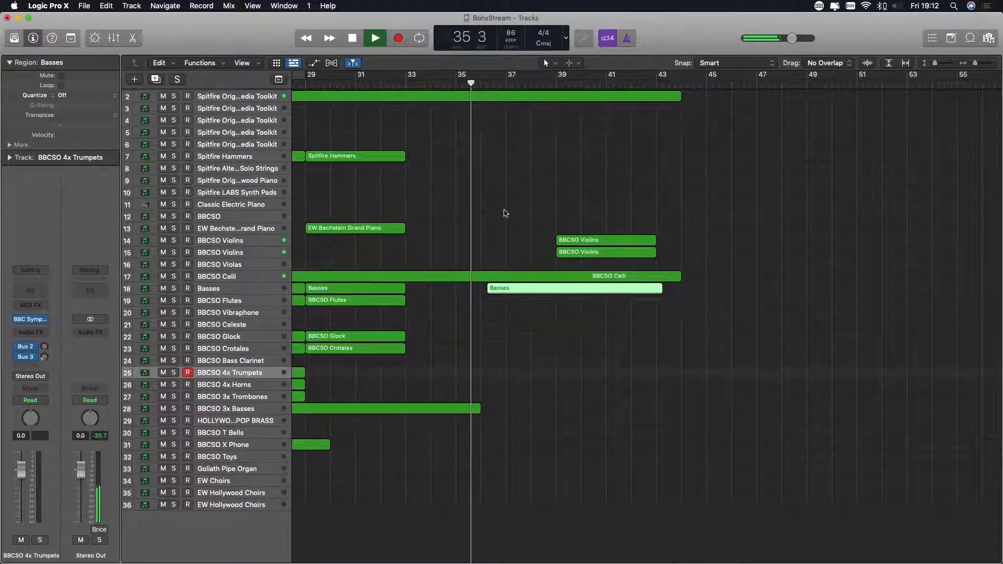
key("Delete")
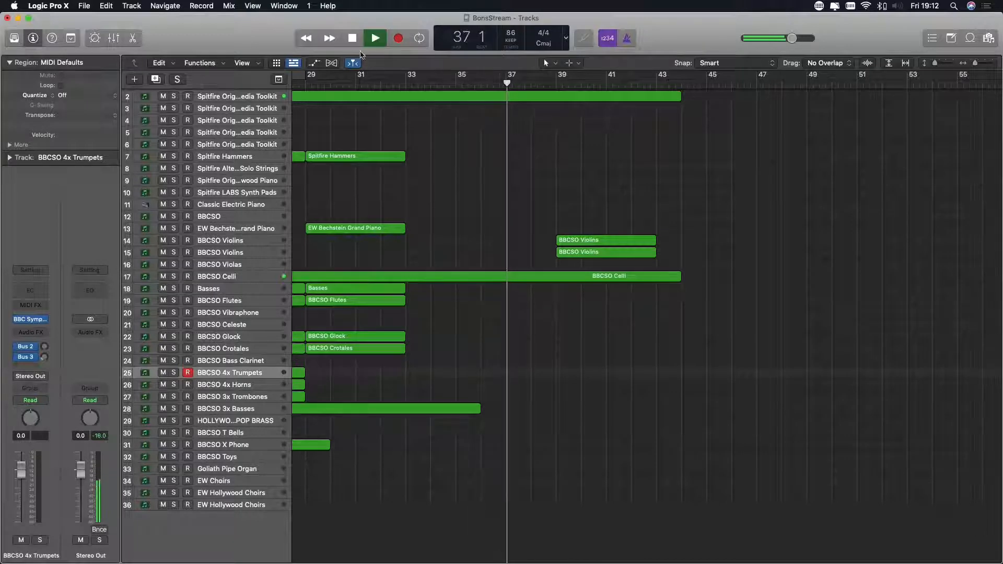
- Copy the Spitfire Hammers region from bar 25 to bar 41
scroll(502, 190, "left", 10)
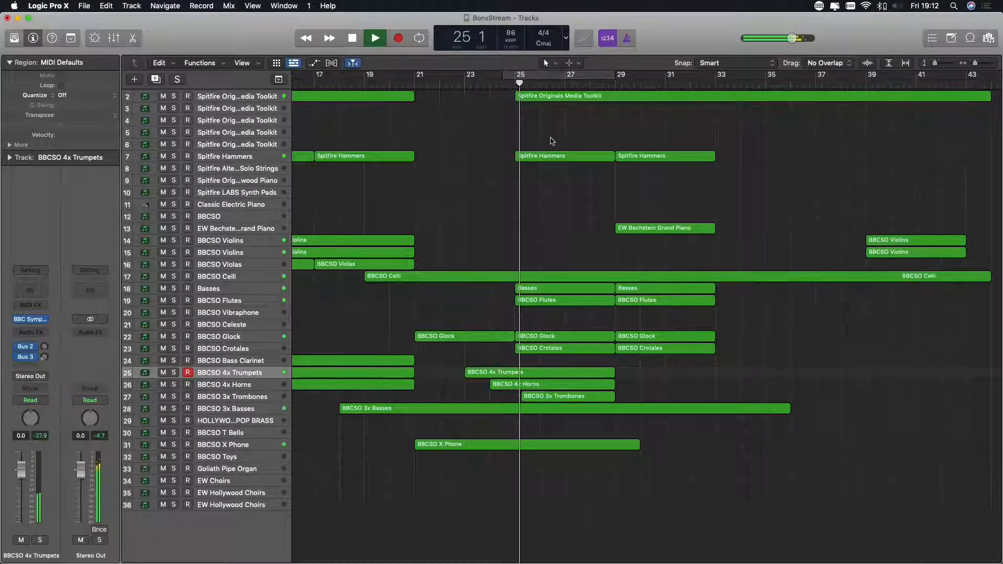
scroll(550, 139, "left", 3)
scroll(551, 140, "right", 6)
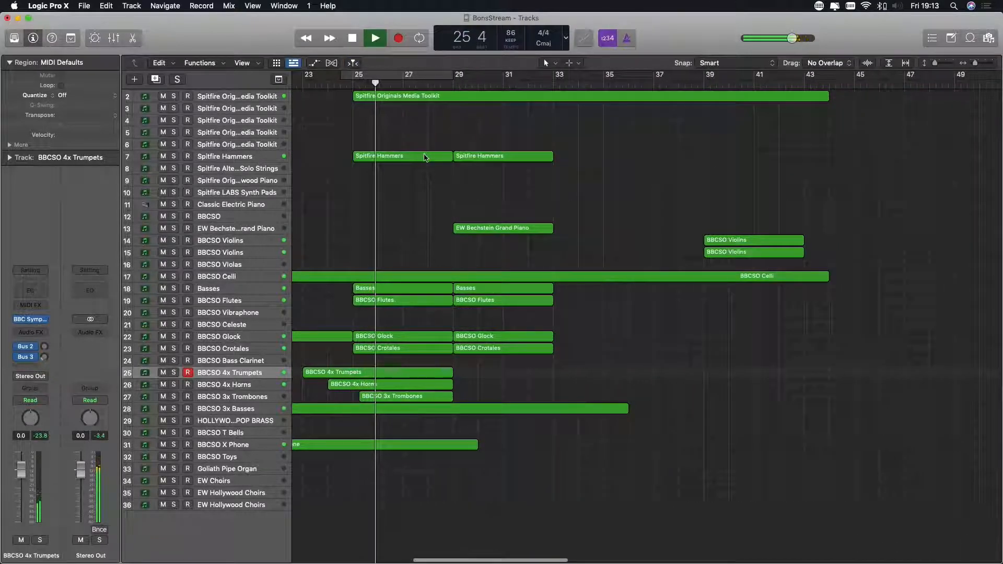
left_click_drag(424, 158, 828, 160)
left_click(629, 187)
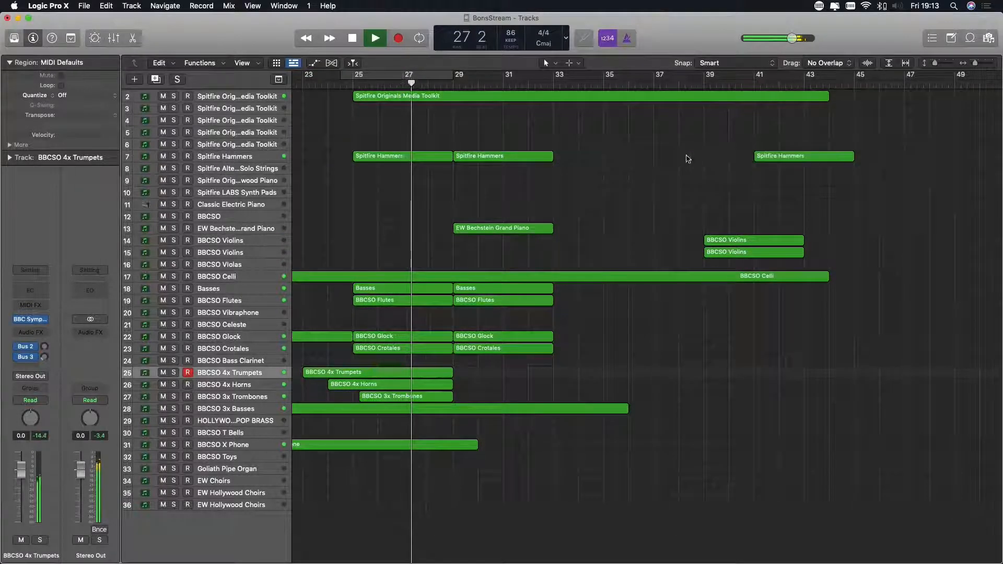
- Copy the 17 regions from the bar 8 to 21 section, excluding Celli, 36 bars along so the Media Toolkit part starts at bar 44
scroll(601, 213, "left", 5)
scroll(604, 213, "left", 5)
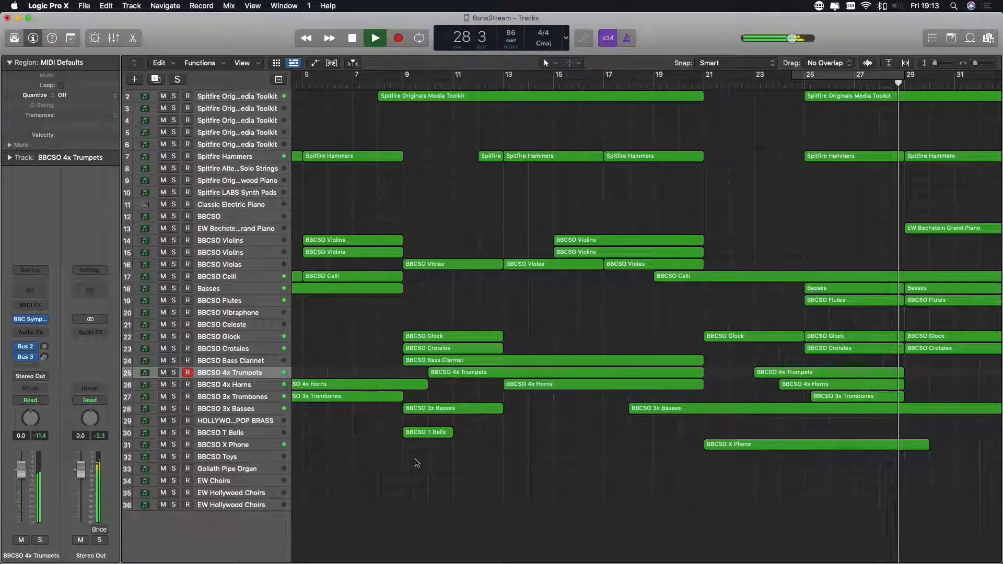
left_click_drag(432, 459, 632, 93)
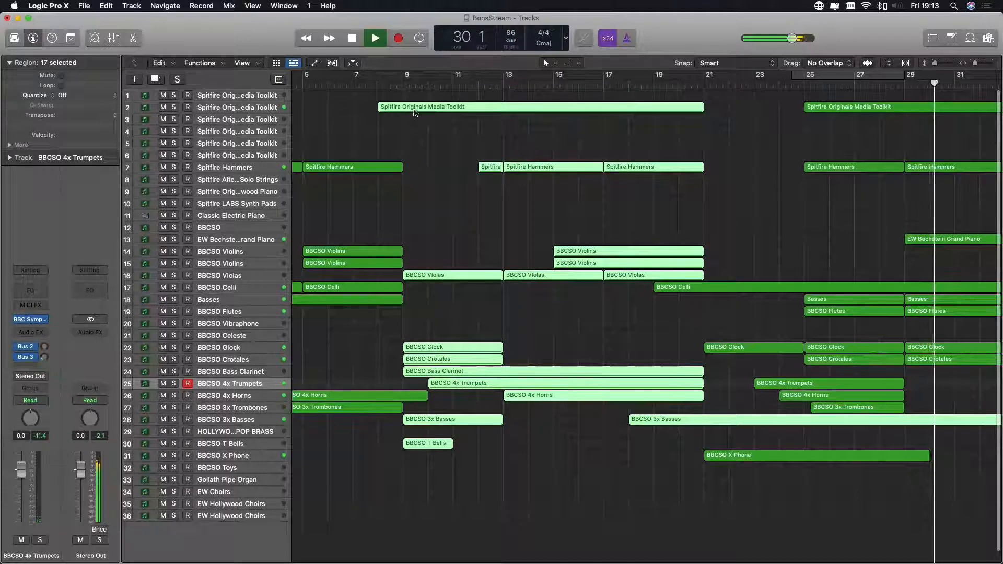
left_click_drag(416, 111, 865, 110)
scroll(887, 176, "right", 10)
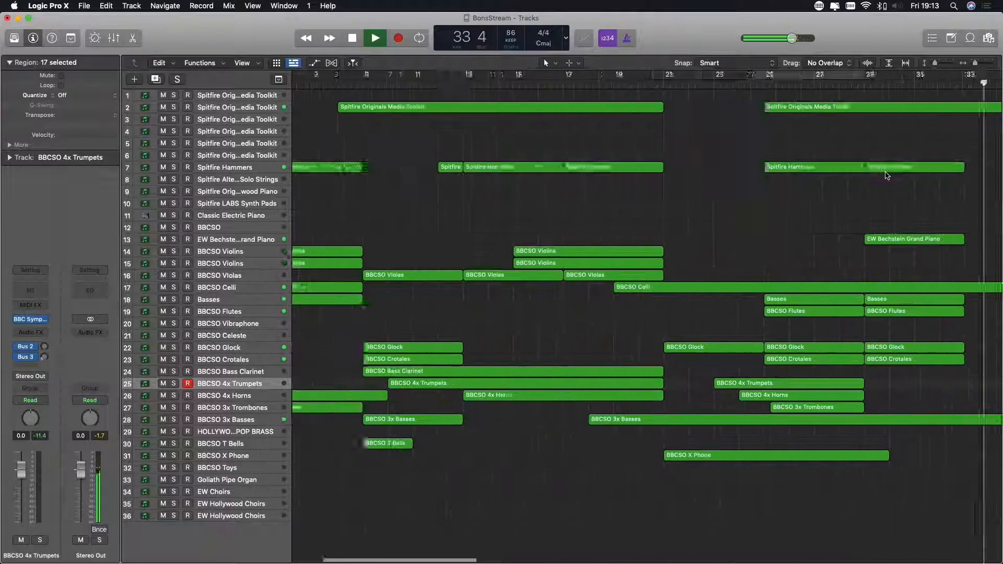
scroll(863, 172, "left", 7)
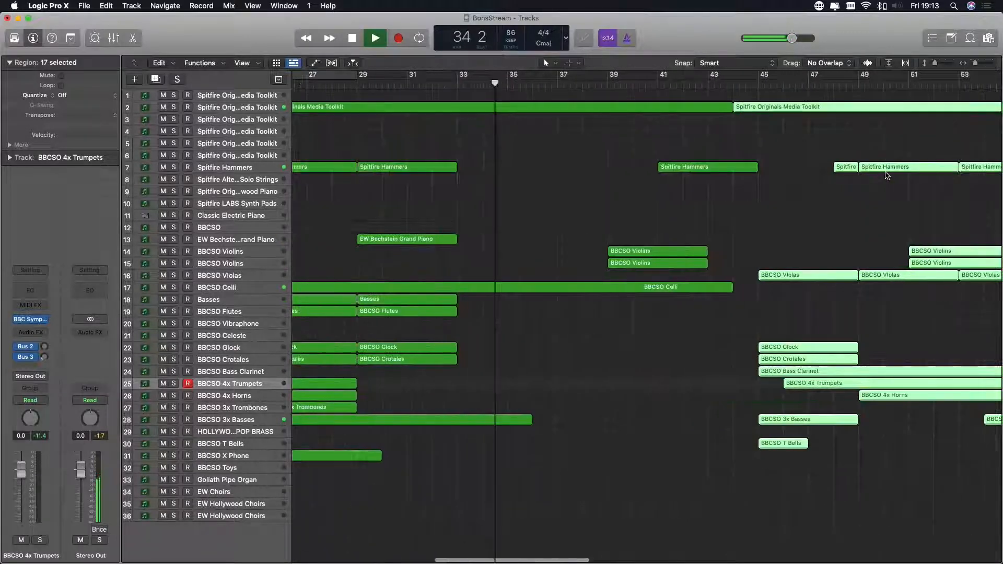
left_click(785, 176)
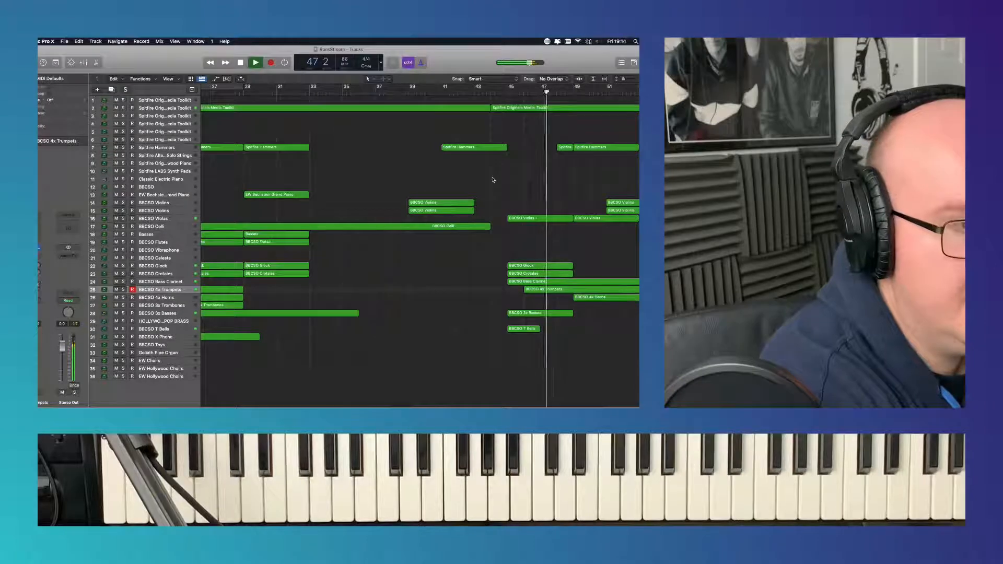
- Delete the long BBCSO 3x Basses copy starting around bar 54
scroll(444, 178, "right", 10)
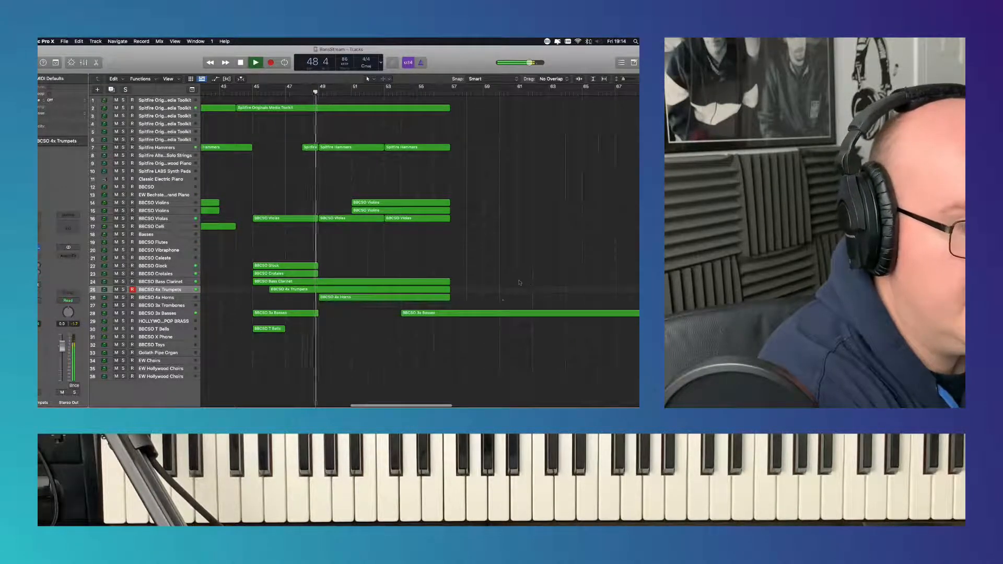
left_click(517, 313)
key("Delete")
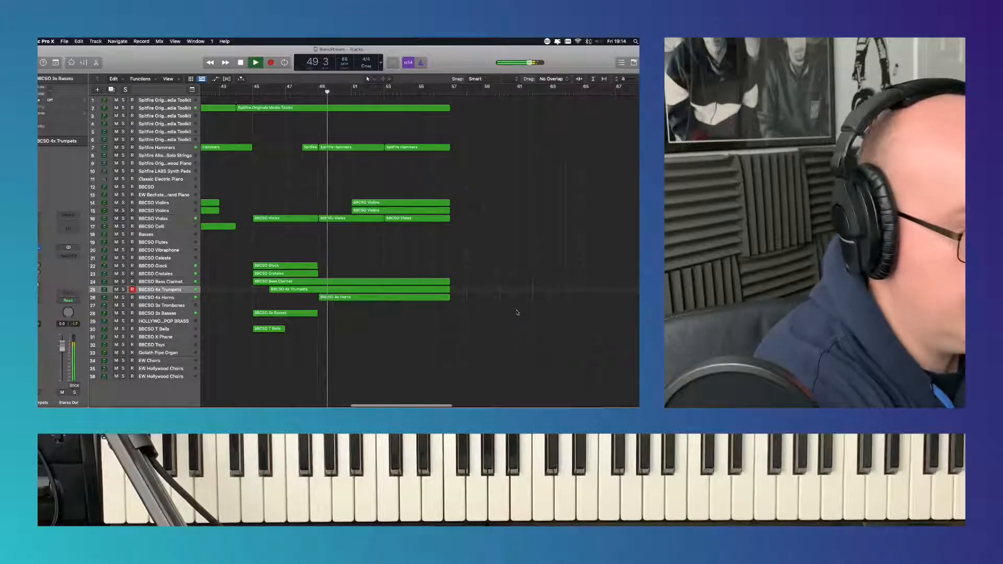
- Copy the Celli, Basses, Flutes, percussion and brass regions of the bar 21 section so the first Glock copy starts at bar 57
scroll(473, 300, "left", 20)
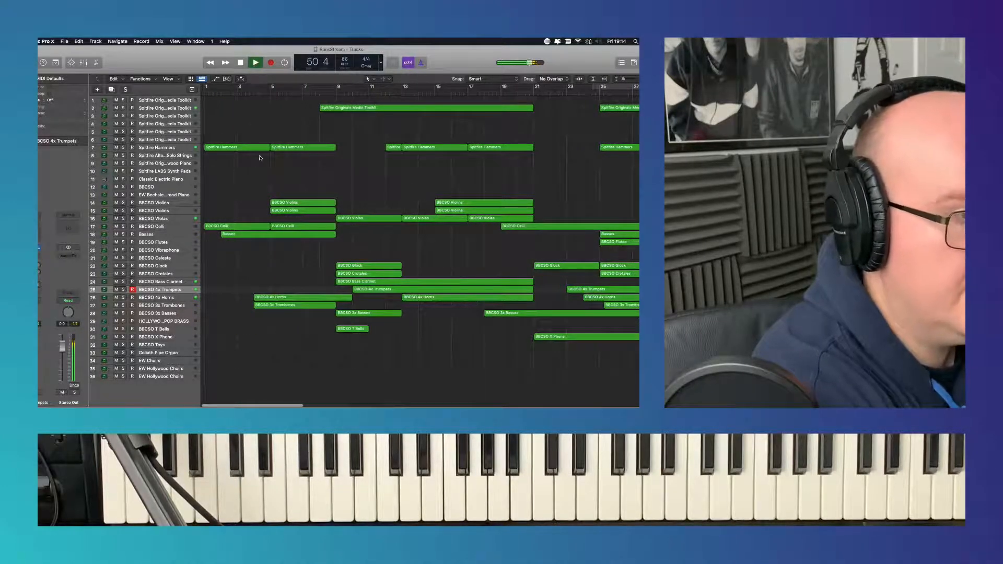
scroll(505, 221, "right", 20)
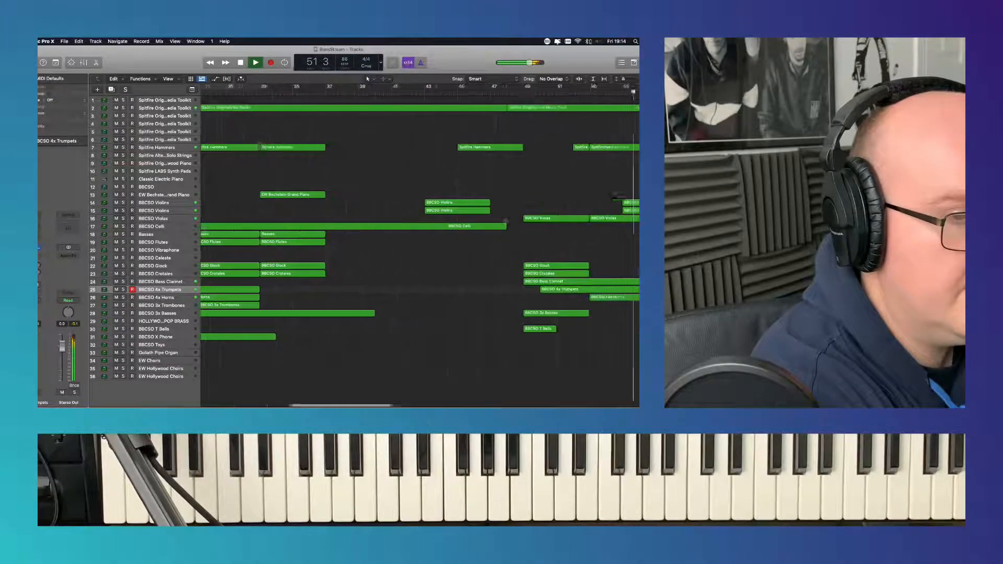
scroll(504, 222, "left", 15)
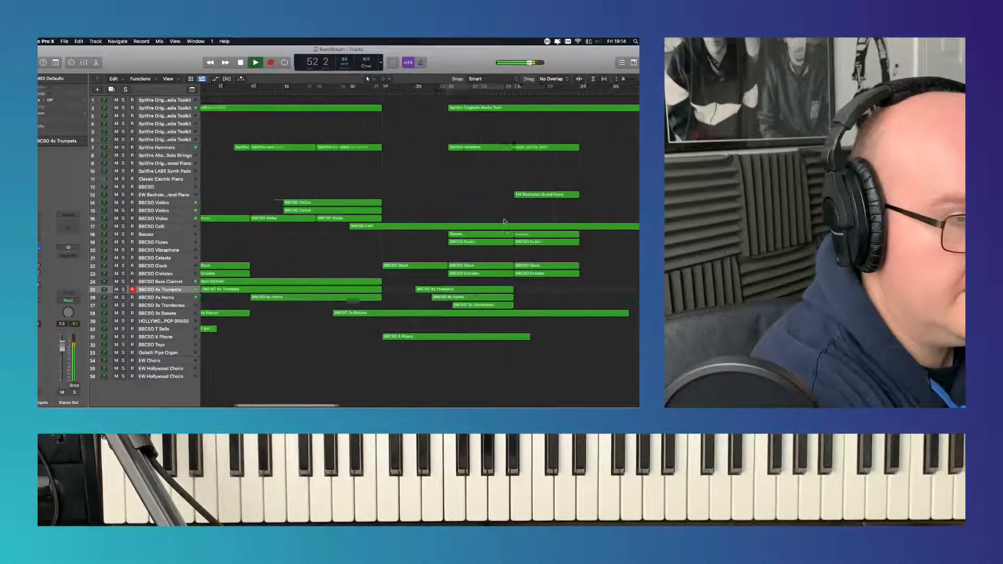
left_click_drag(468, 203, 601, 351)
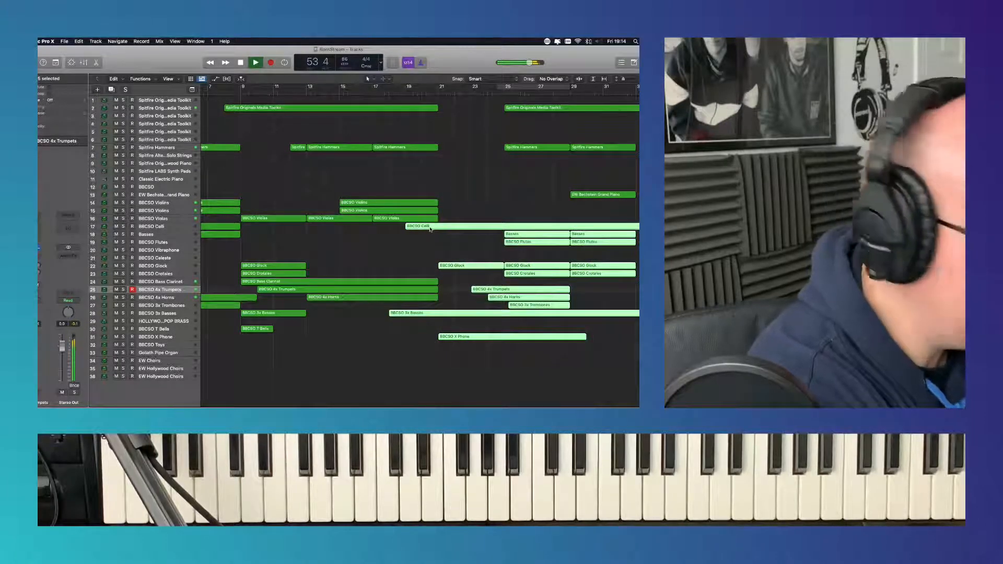
left_click_drag(430, 229, 562, 230)
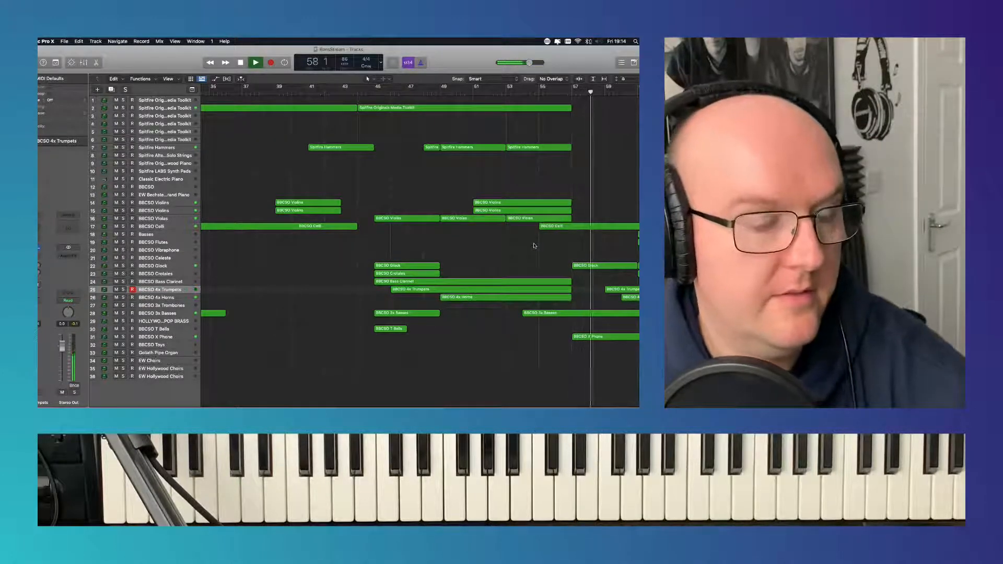
- Delete the copied X Phone region and the Glock copy at bar 57, and trim the Celli copy to start at bar 61
left_click(590, 338)
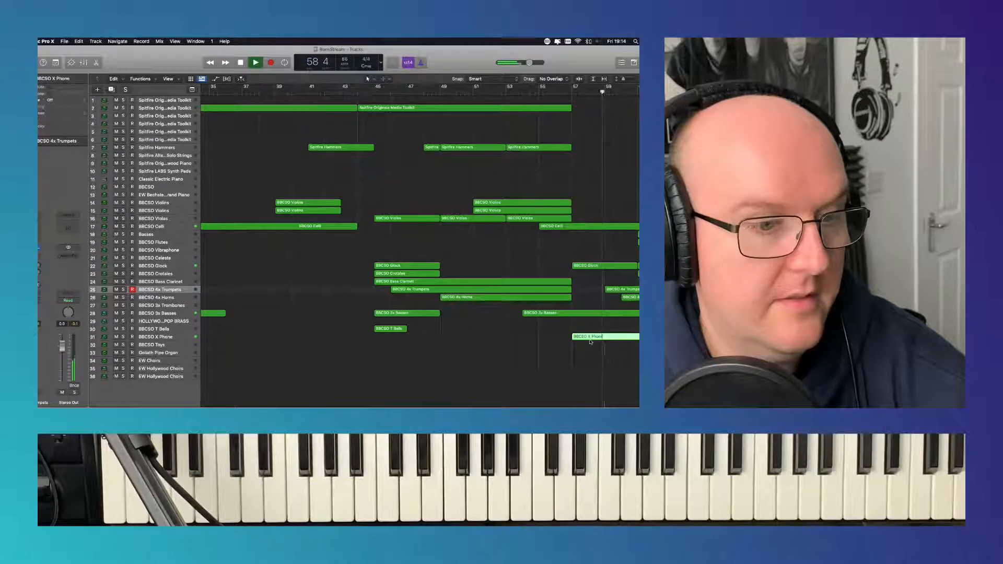
key("Delete")
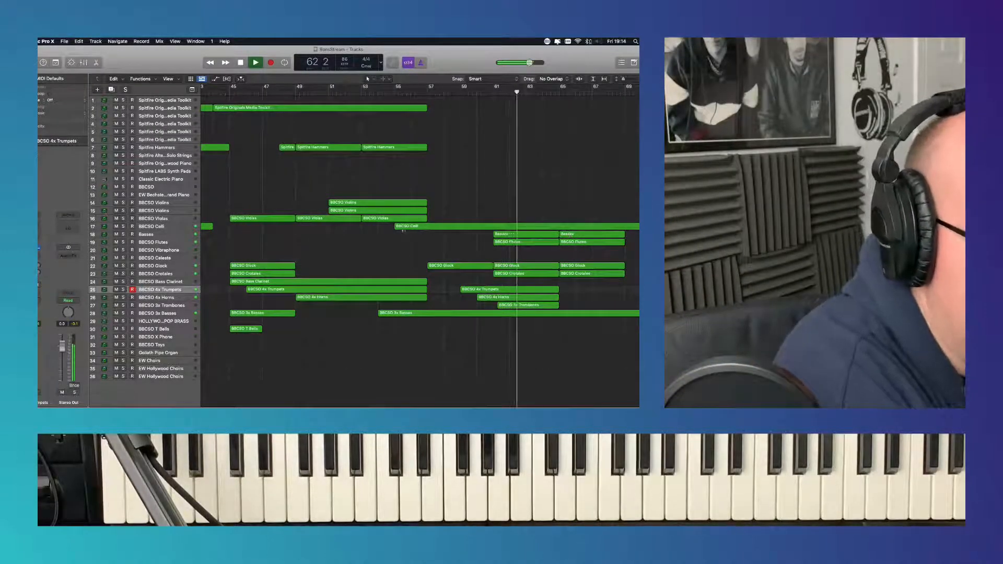
left_click_drag(397, 228, 495, 229)
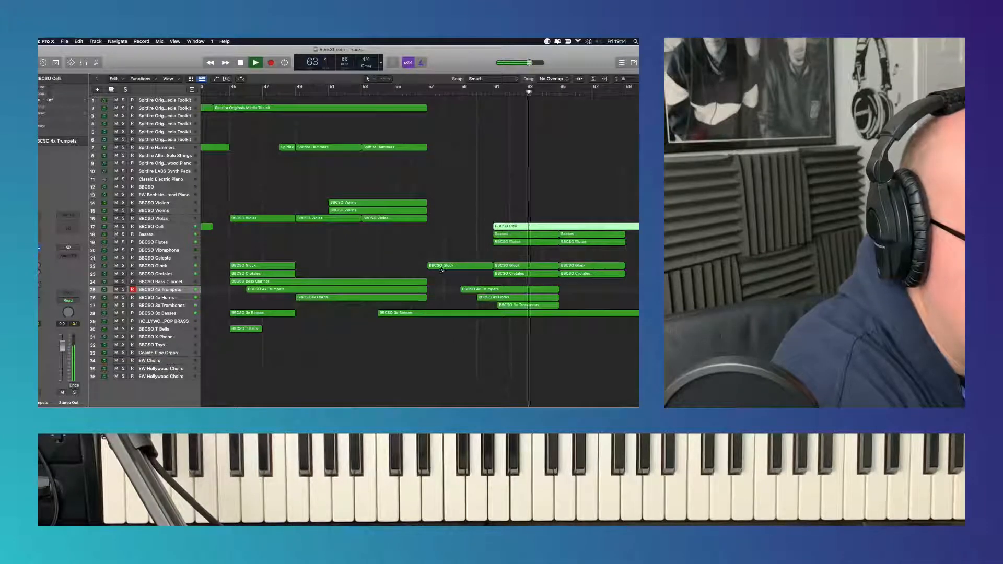
left_click(442, 269)
key("Delete")
- Trim the starts of the copied Trumpets, Horns and 3x Basses regions to bar 61
left_click_drag(463, 291, 495, 299)
left_click(386, 314)
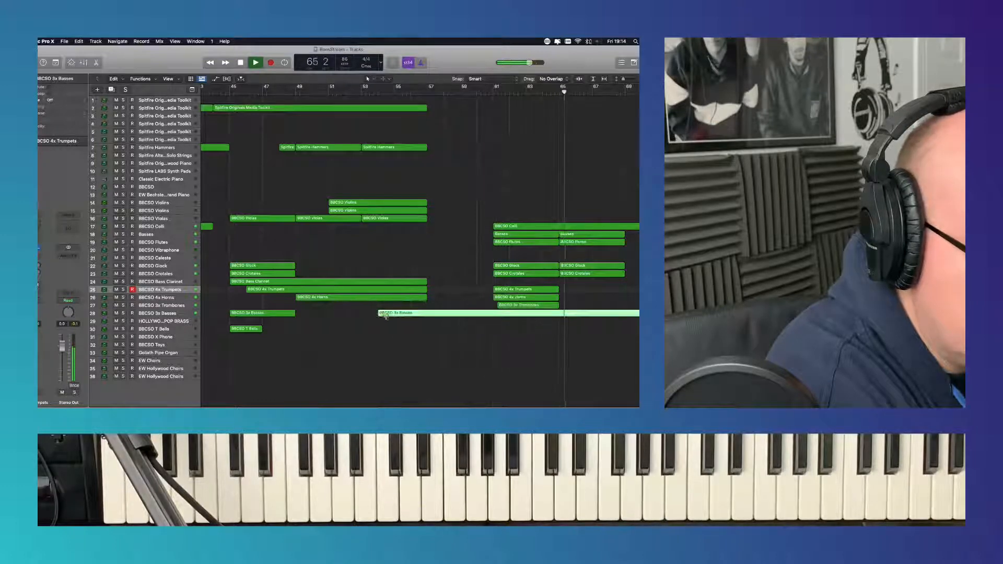
left_click_drag(381, 315, 494, 315)
- Move the whole group of copied regions at bar 61 back to start at bar 57
left_click_drag(520, 192, 578, 317)
left_click_drag(512, 227, 448, 227)
- Trim the ends of the copied Celli and 3x Basses regions to bar 65 and play back from just before bar 57
scroll(482, 207, "right", 5)
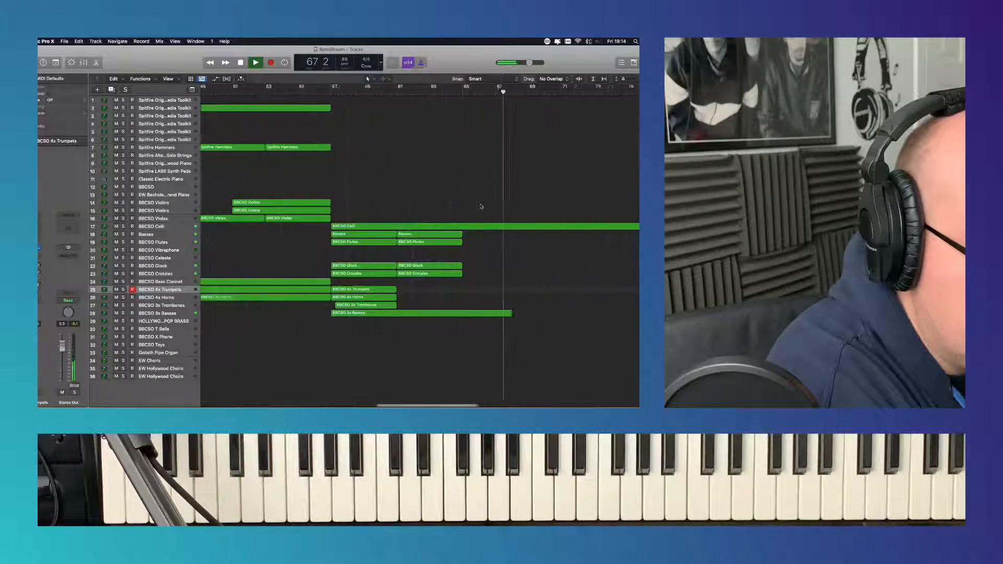
left_click_drag(602, 235, 421, 238)
left_click_drag(468, 315, 421, 314)
left_click(285, 93)
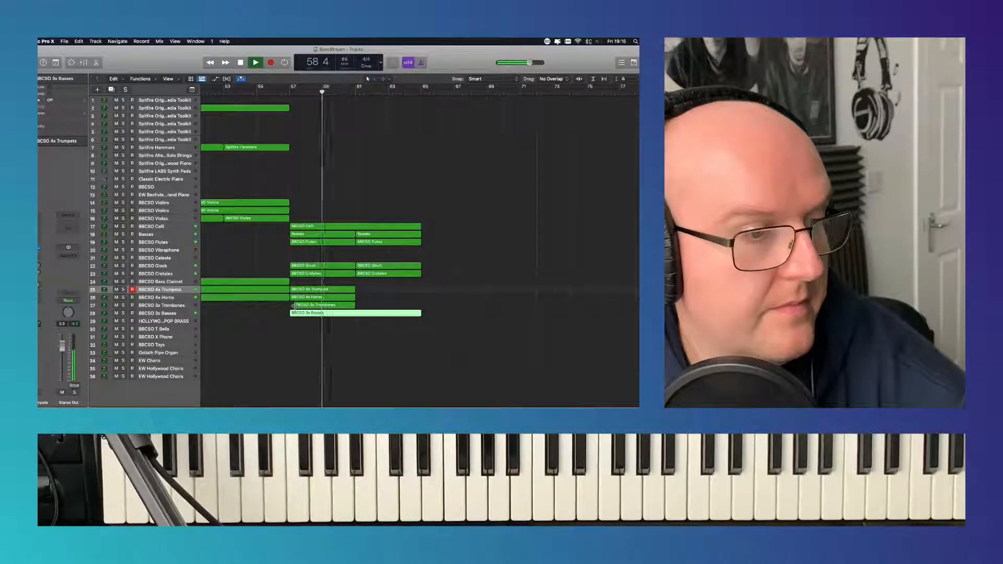
- Try moving the copied BBCSO 3x Trombones region to start exactly at bar 57, and undo the move
left_click_drag(294, 306, 290, 307)
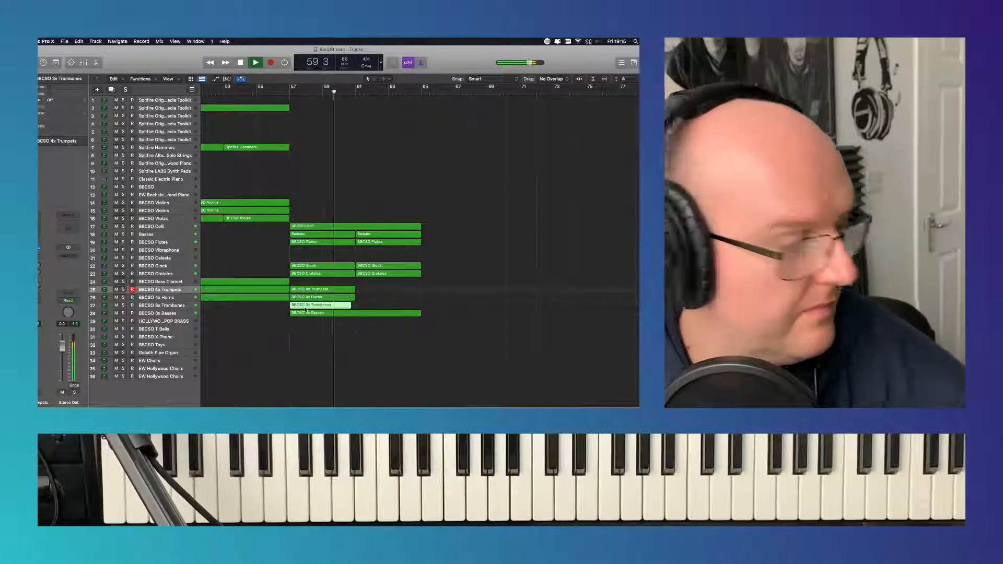
key("super+z")
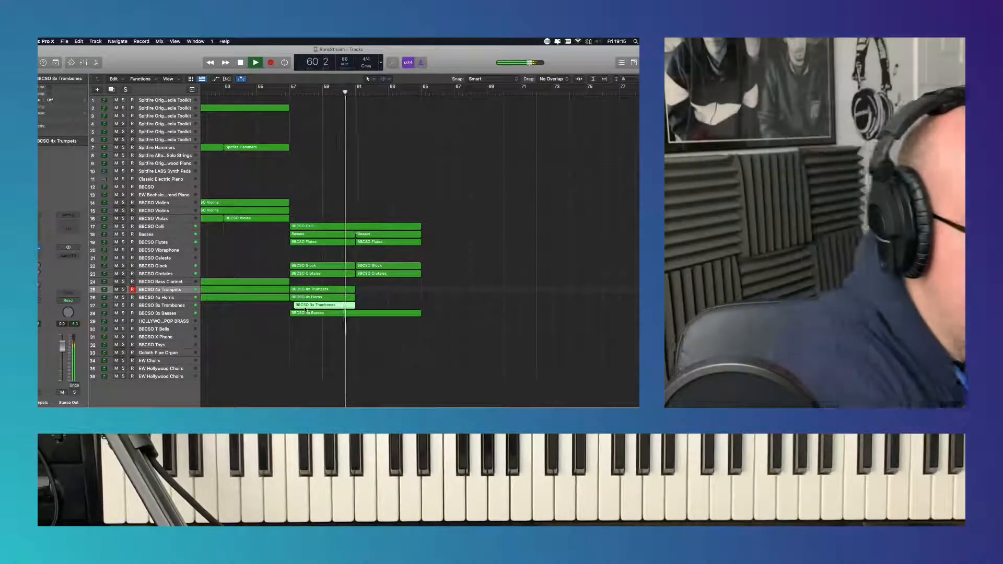
left_click(374, 304)
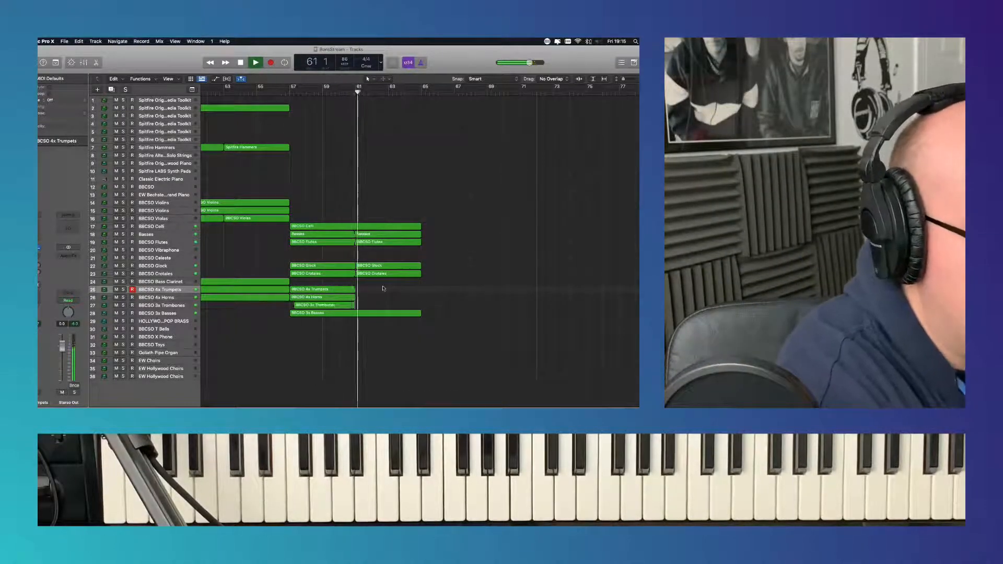
- Select the BBCSO 3x Basses track with its regions, stop playback and return to bar 1
scroll(372, 201, "left", 3)
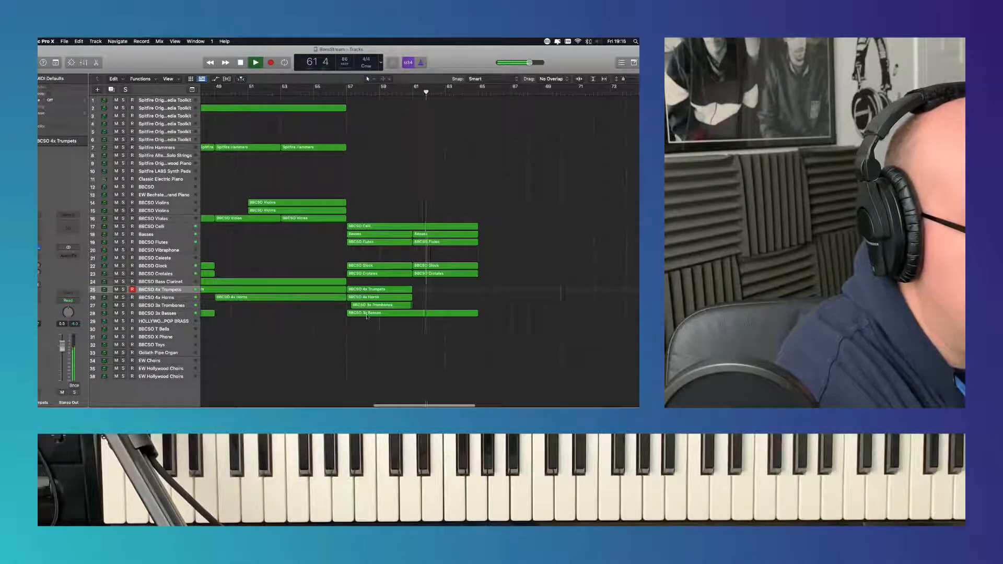
left_click(181, 315)
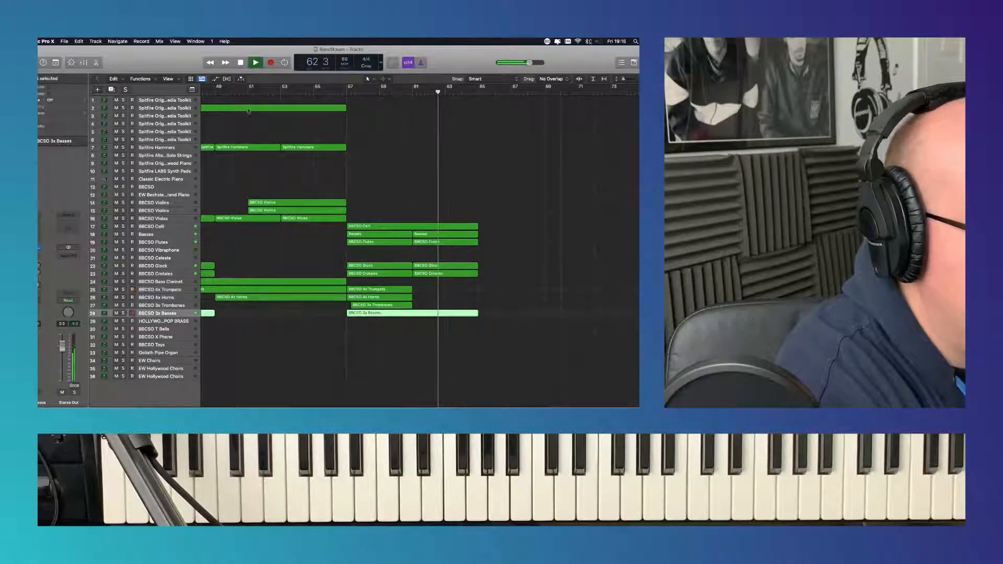
left_click(241, 62)
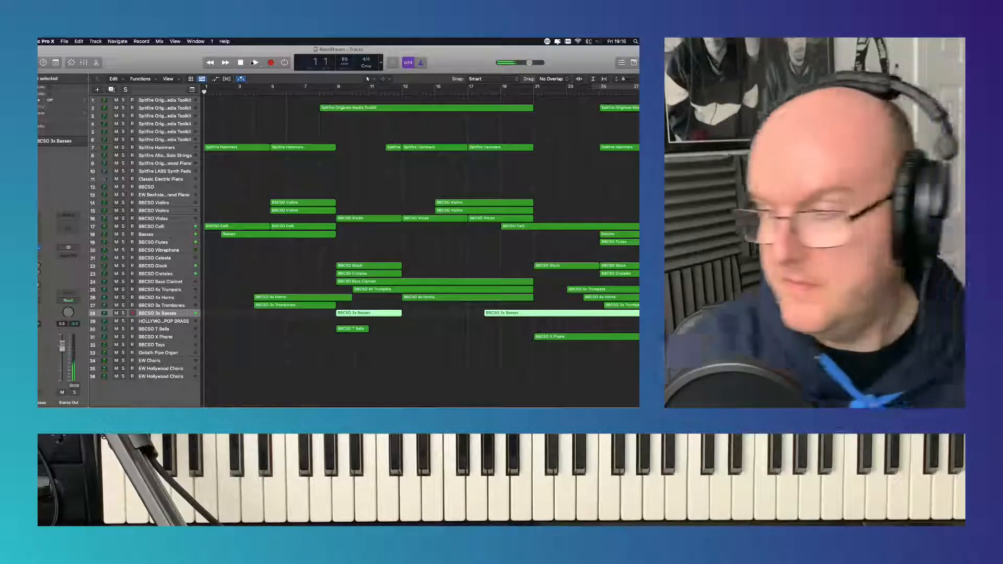